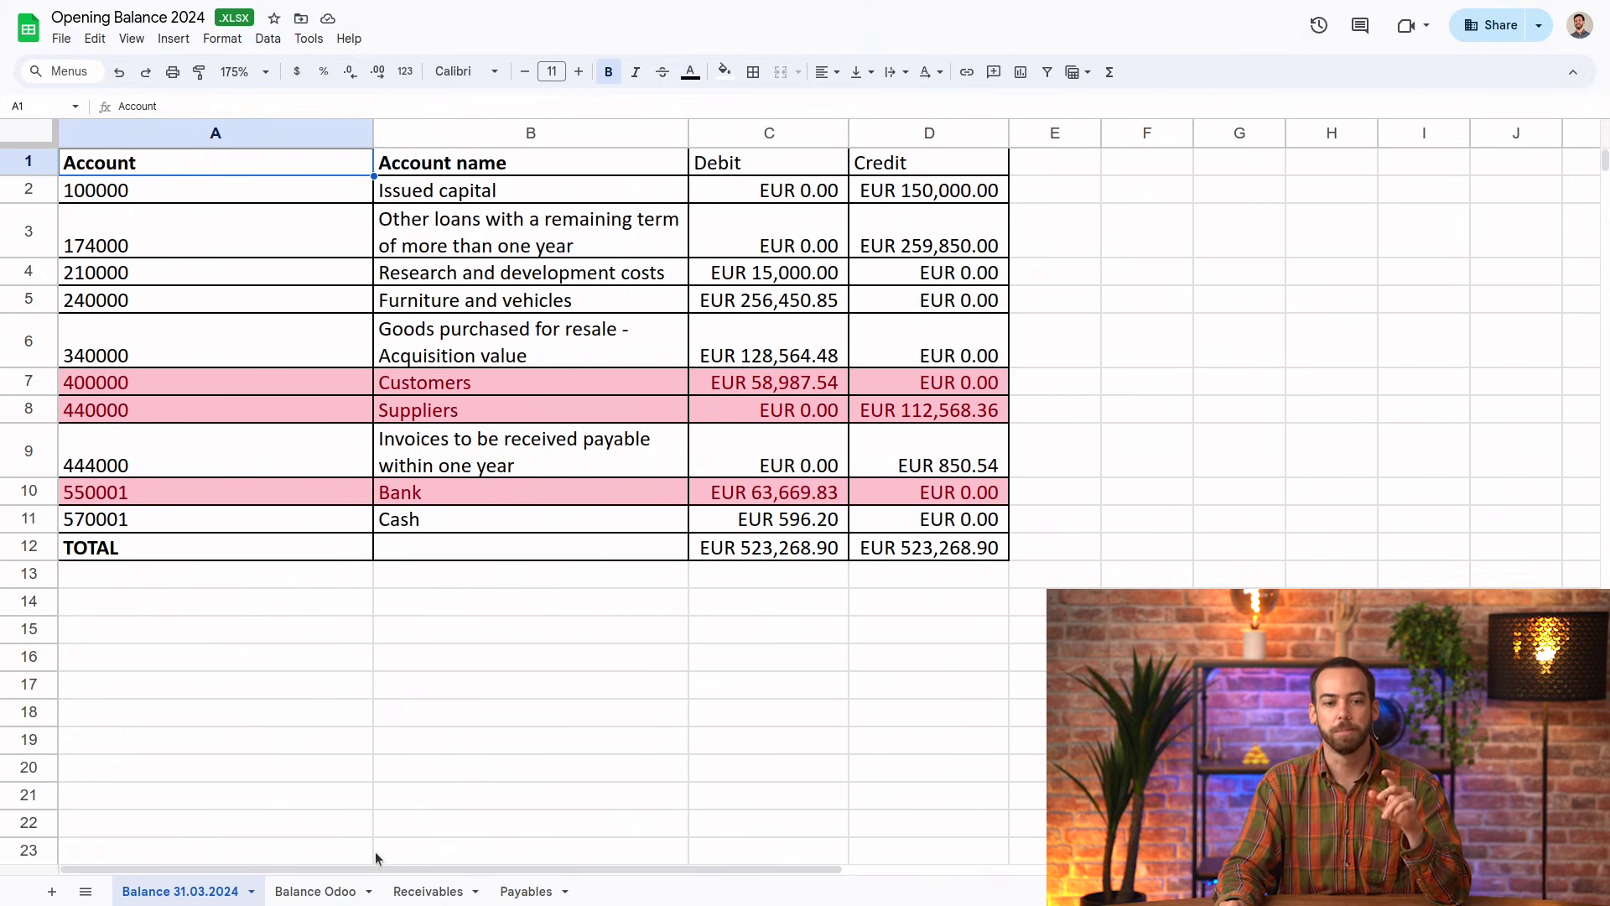
# Step: Show the Balance Odoo sheet with the OPB opening entry dated 2024-03-31 on suspense accounts
pyautogui.click(315, 891)
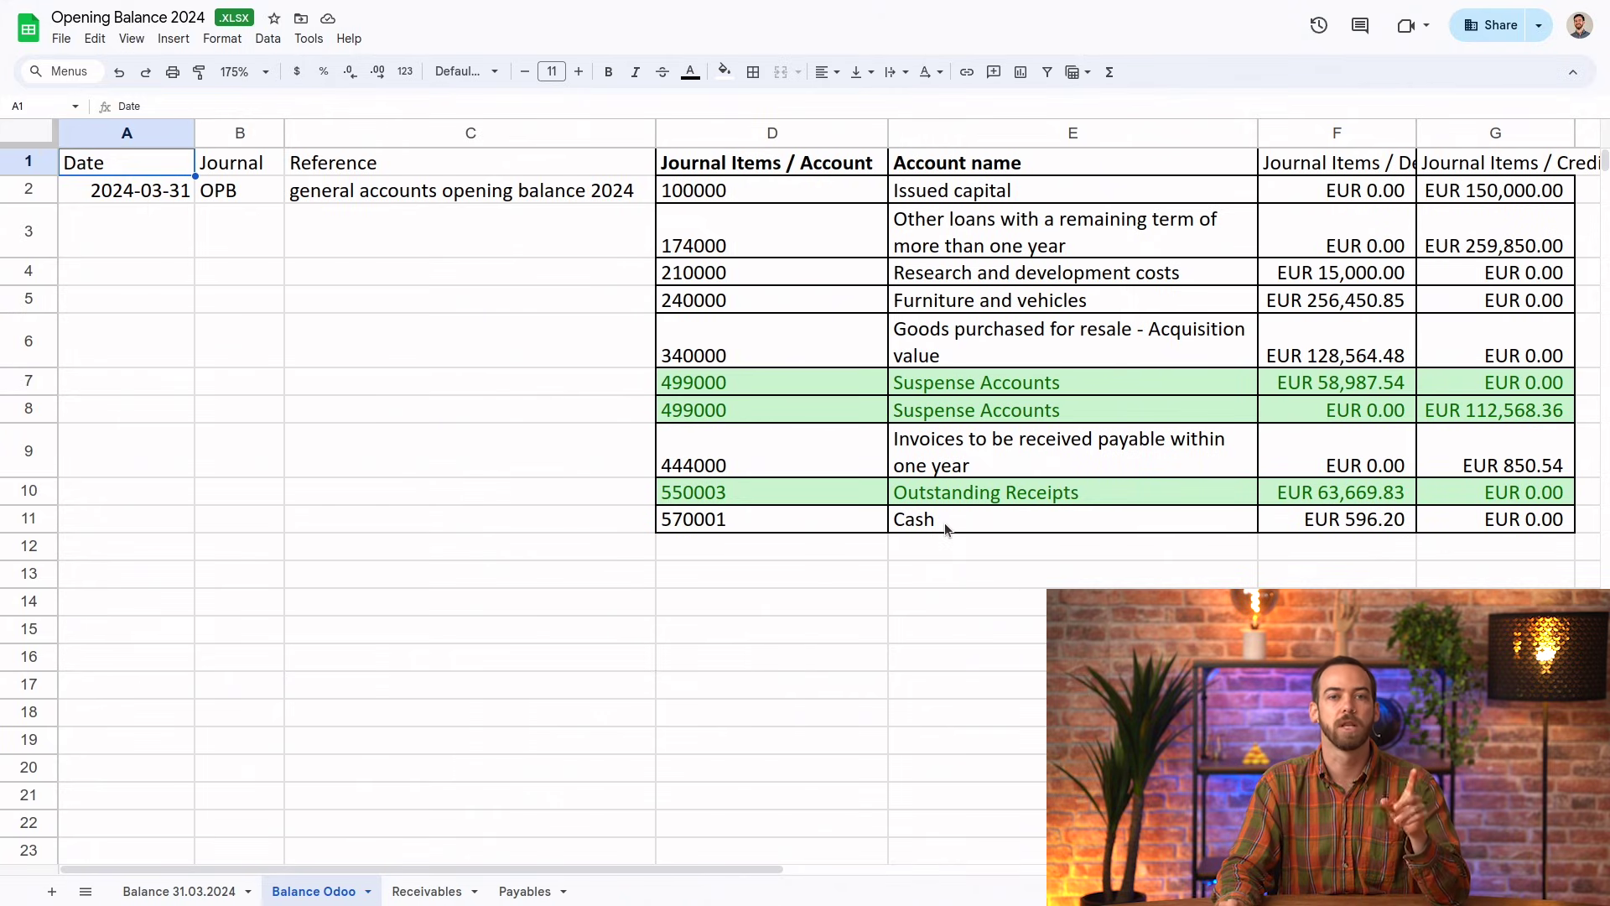
# Step: Review the Receivables invoice list and the six open Payables bills on account 499000
pyautogui.click(443, 891)
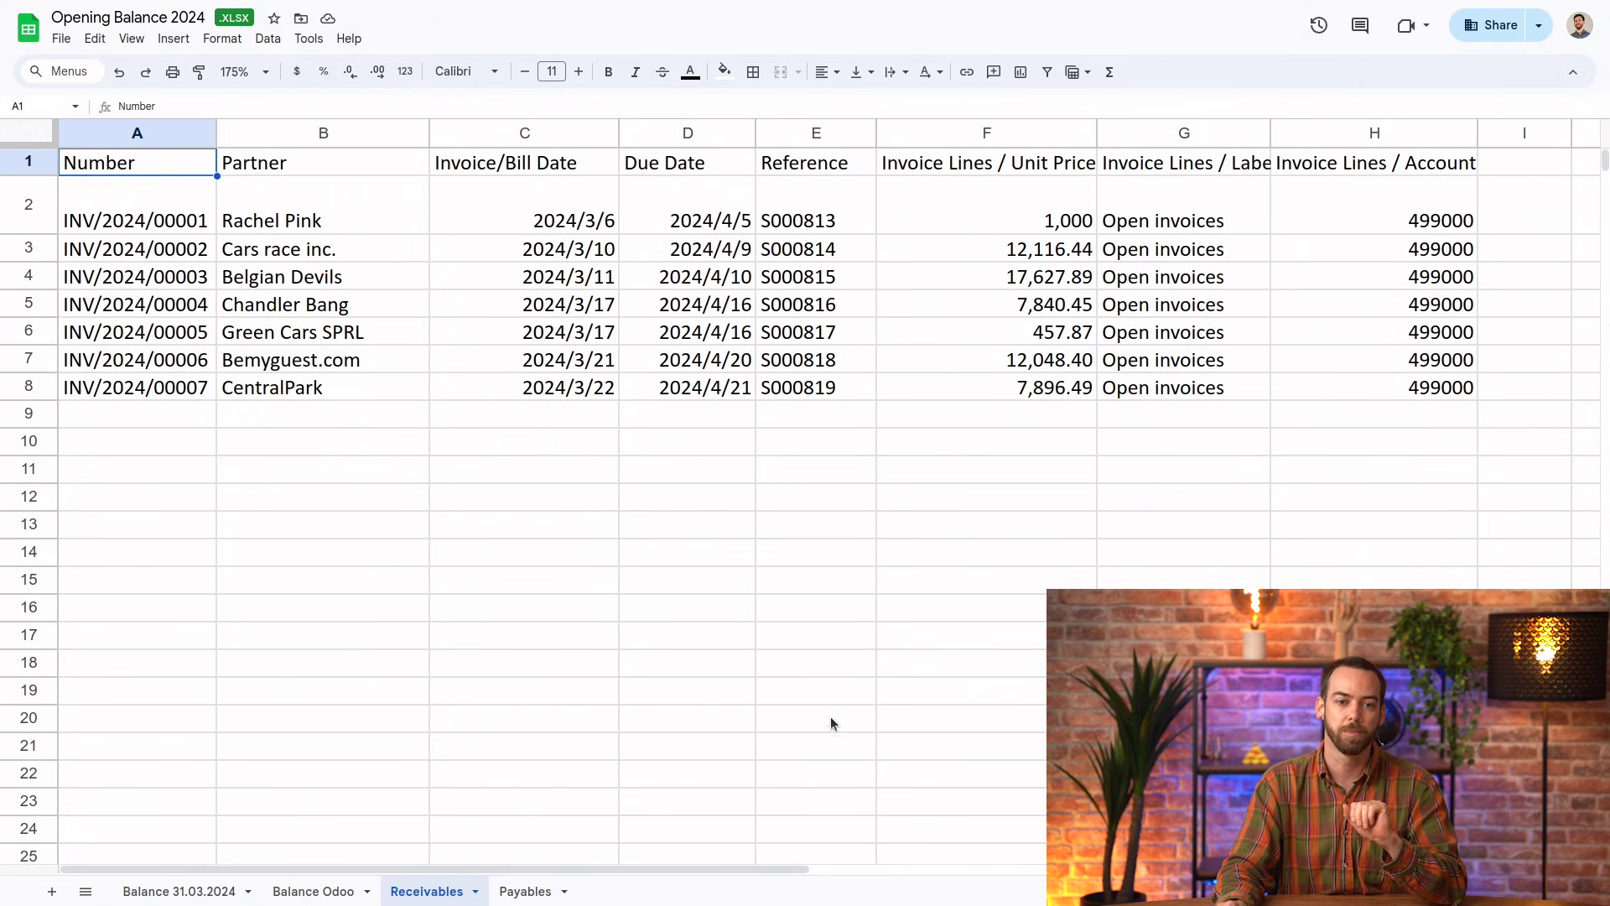
pyautogui.click(531, 891)
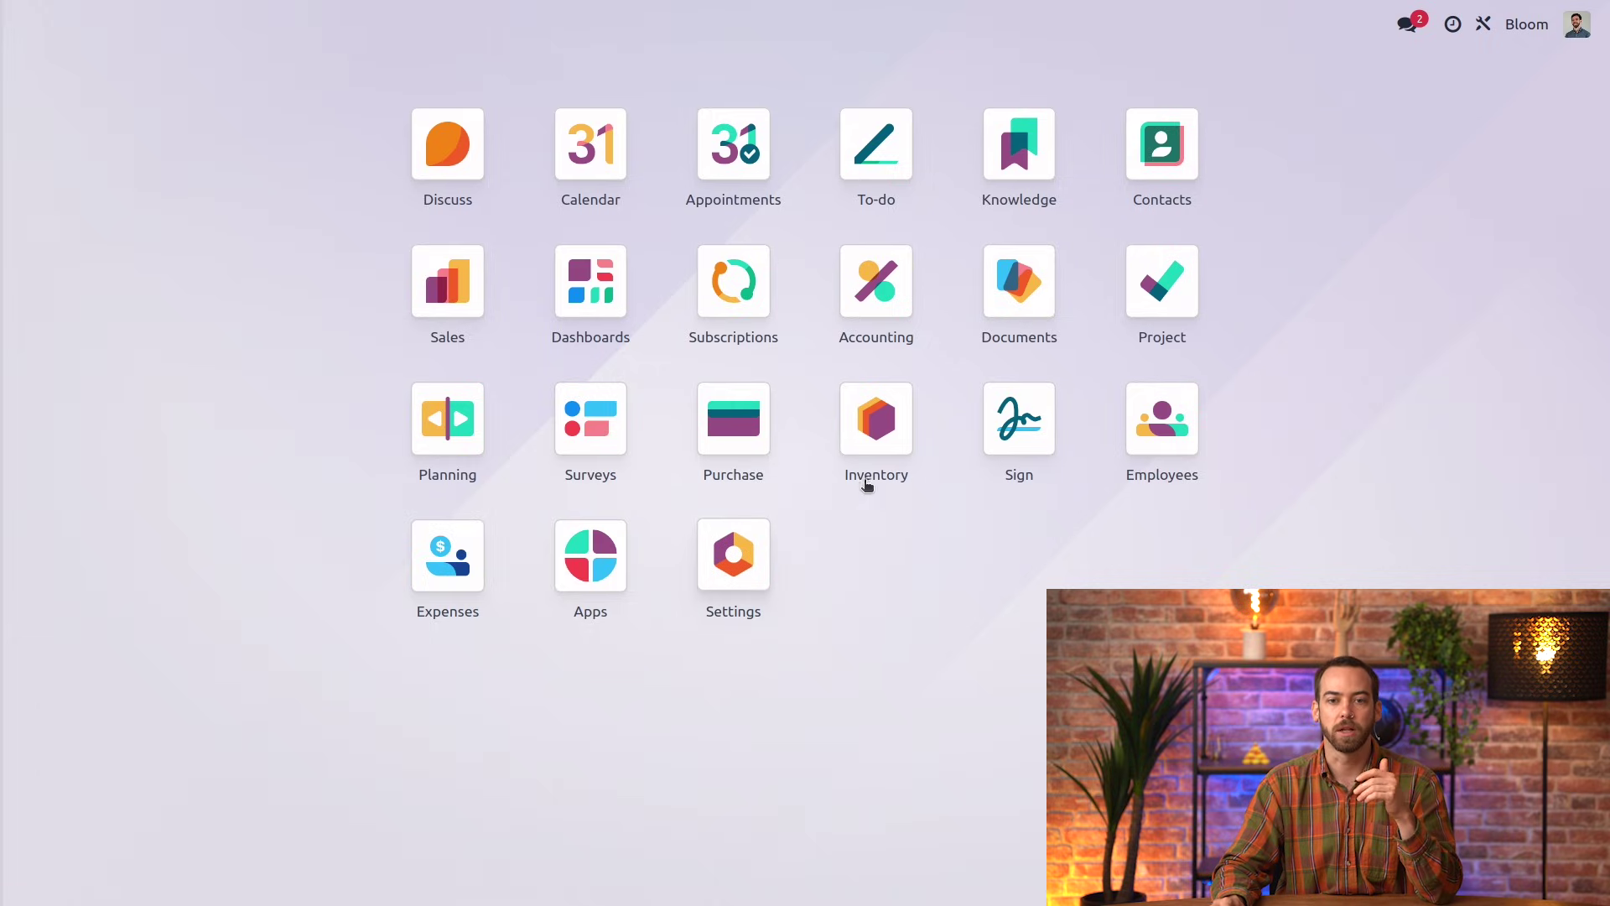
# Step: Add a Miscellaneous journal 'Opening Balance' with short code OPB and save it
pyautogui.click(887, 309)
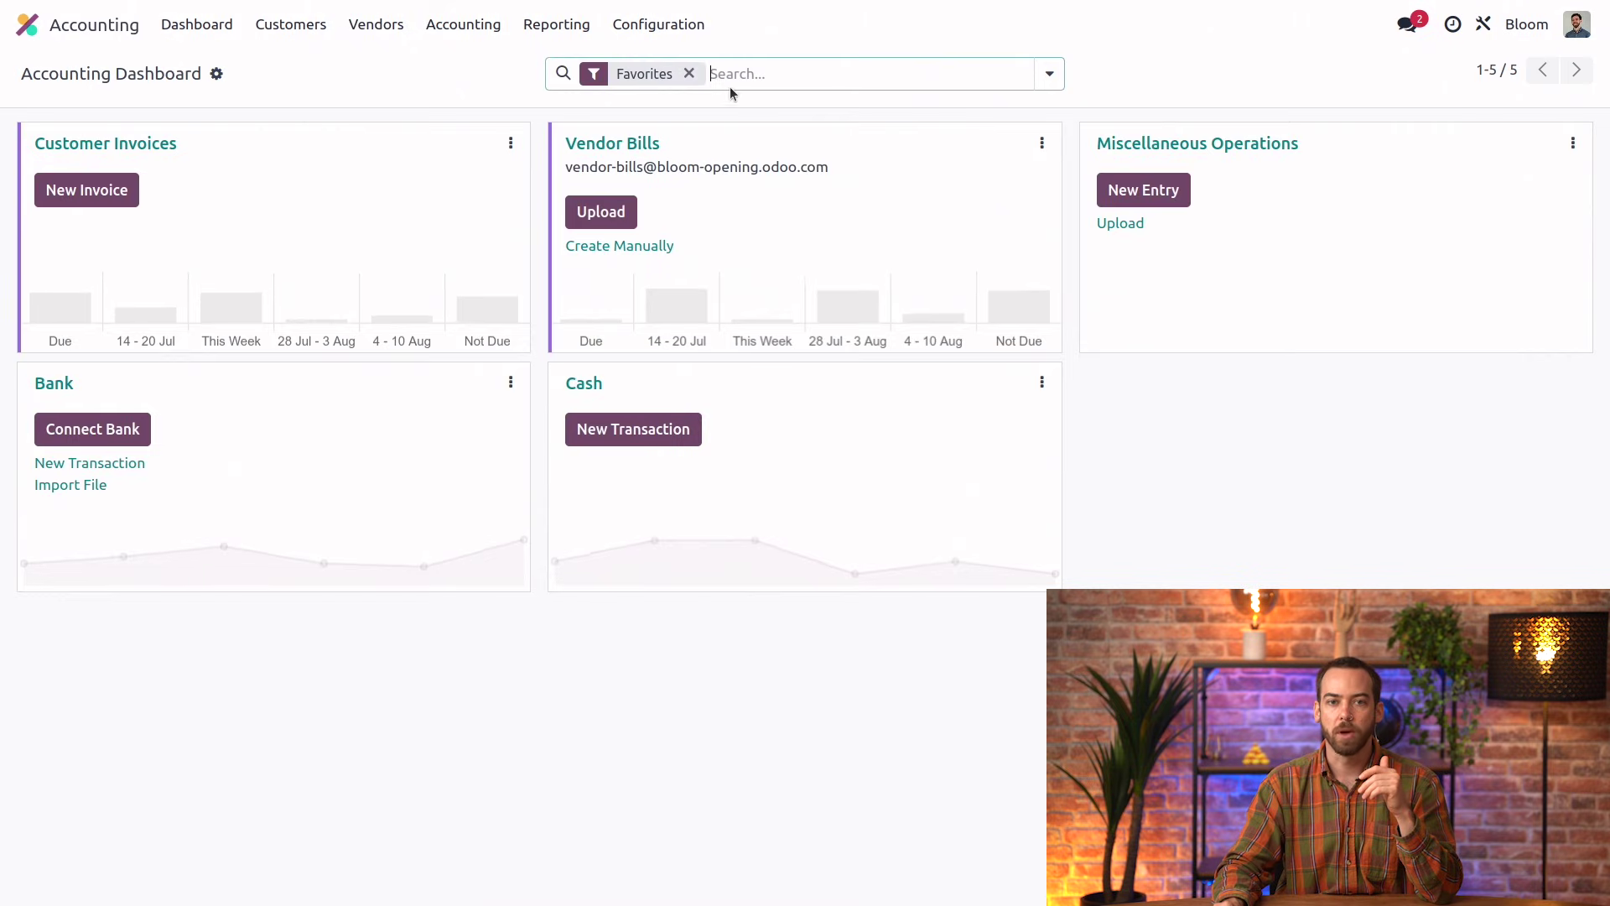
pyautogui.click(672, 23)
pyautogui.click(723, 396)
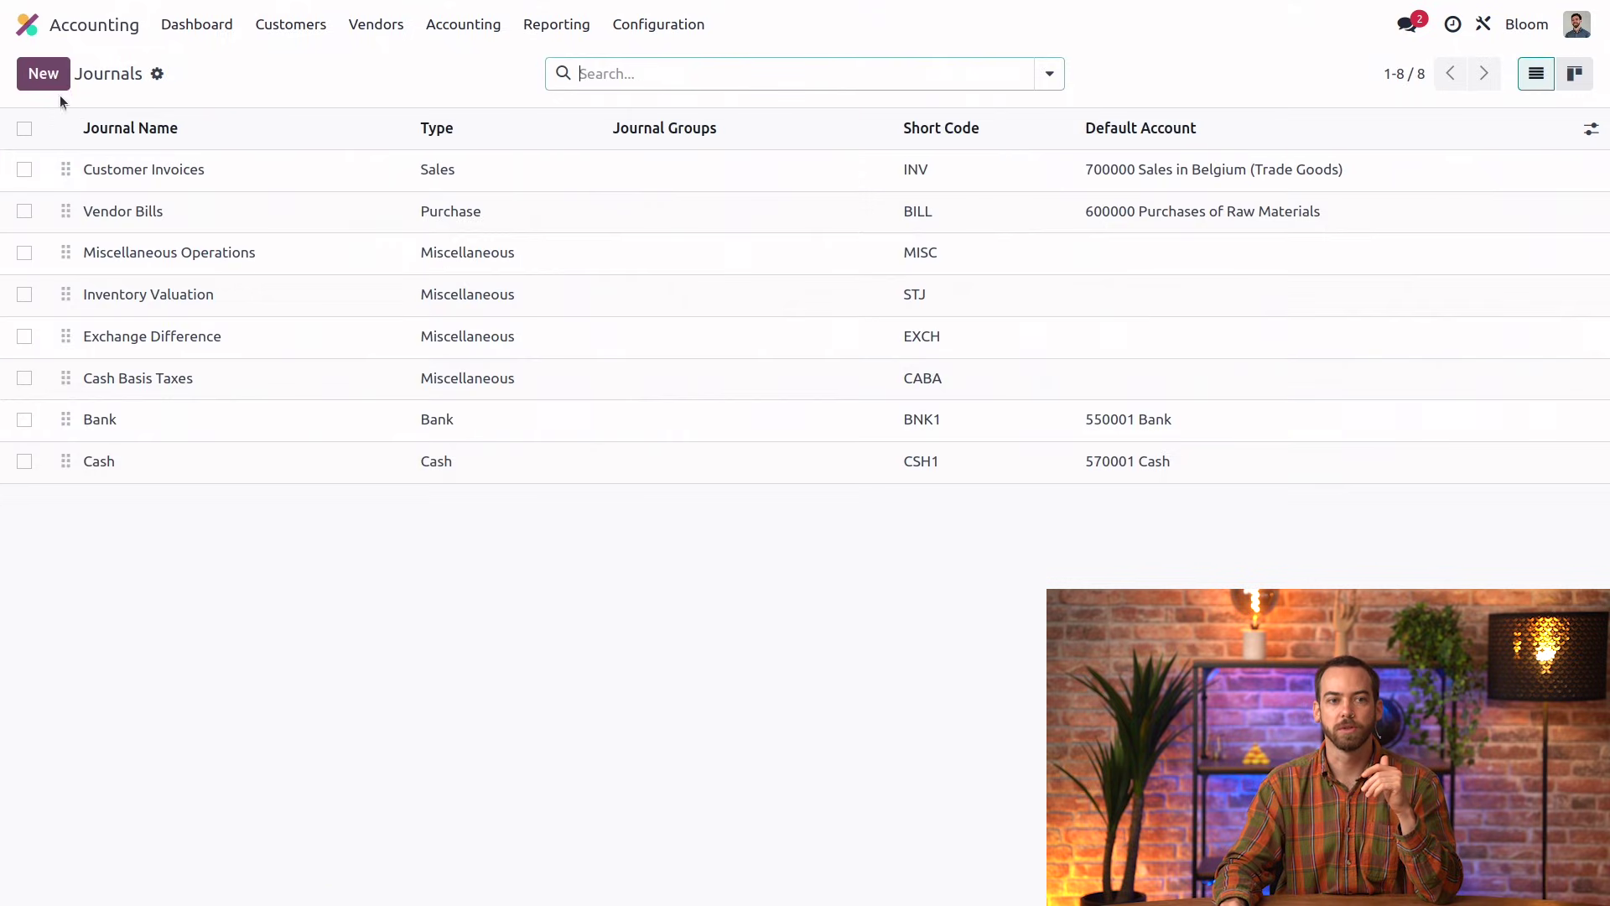
pyautogui.click(49, 76)
pyautogui.write('Open')
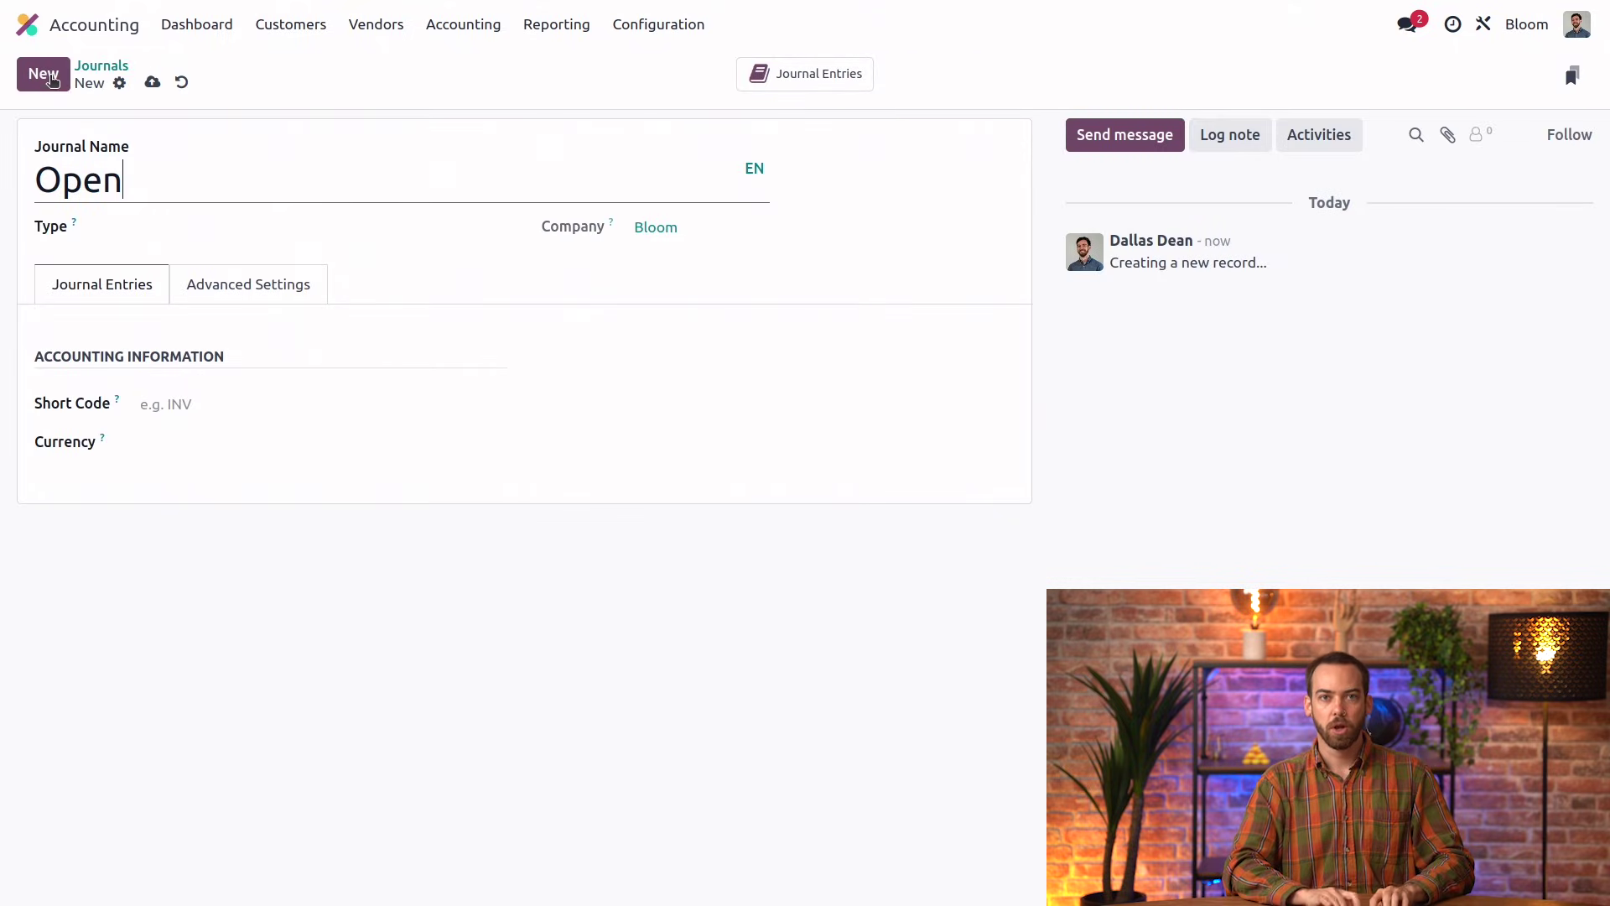
pyautogui.write('ing Balance')
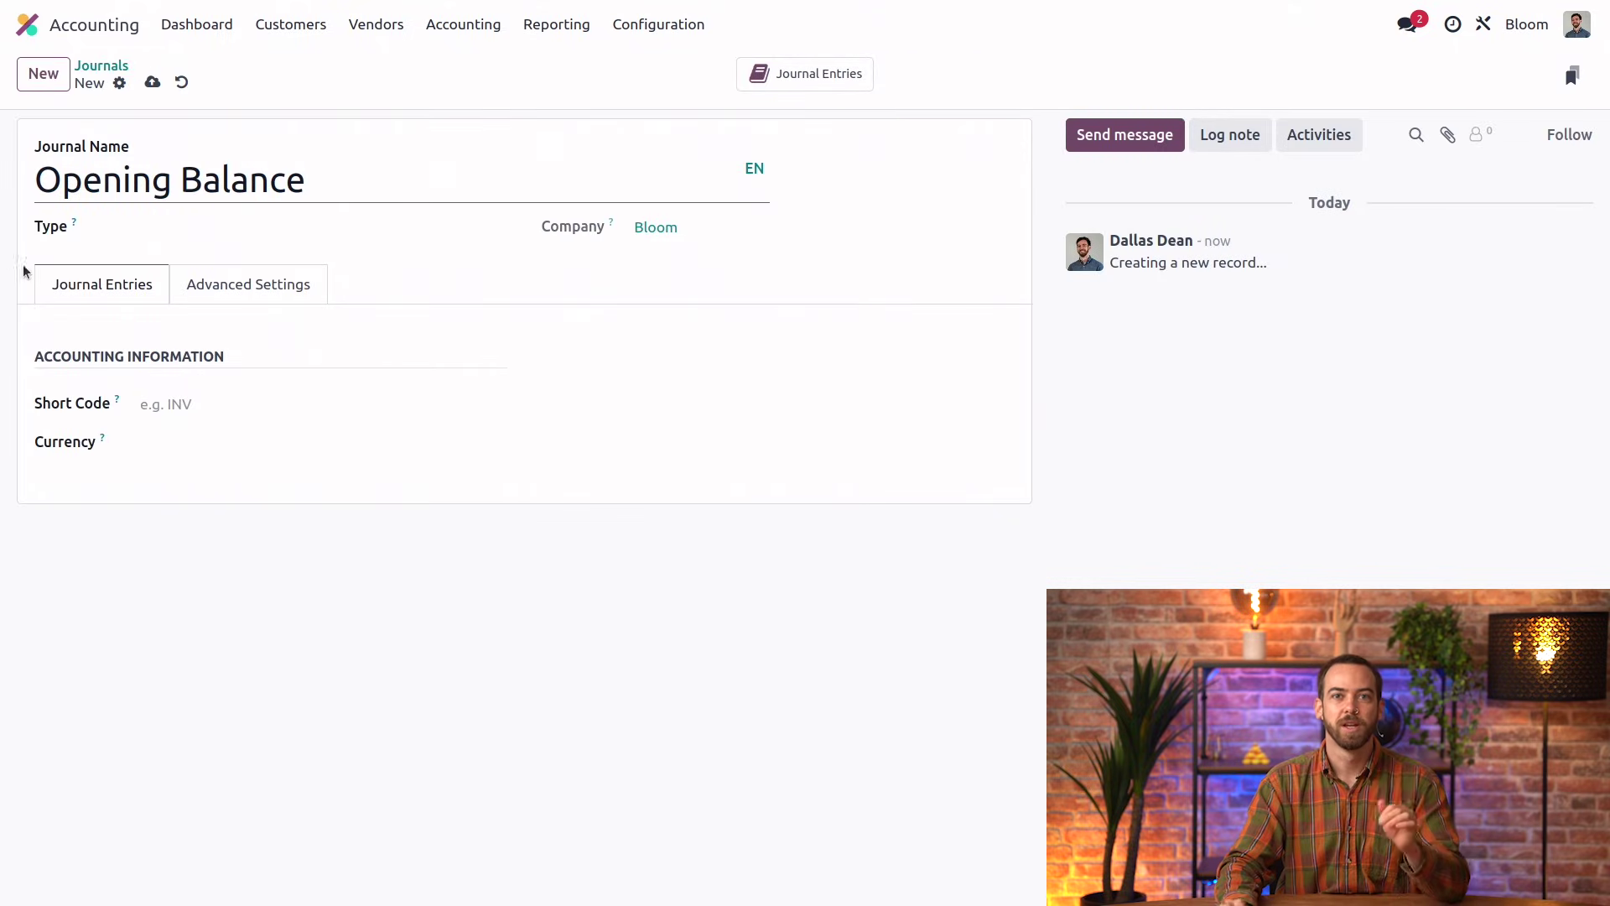
pyautogui.click(186, 242)
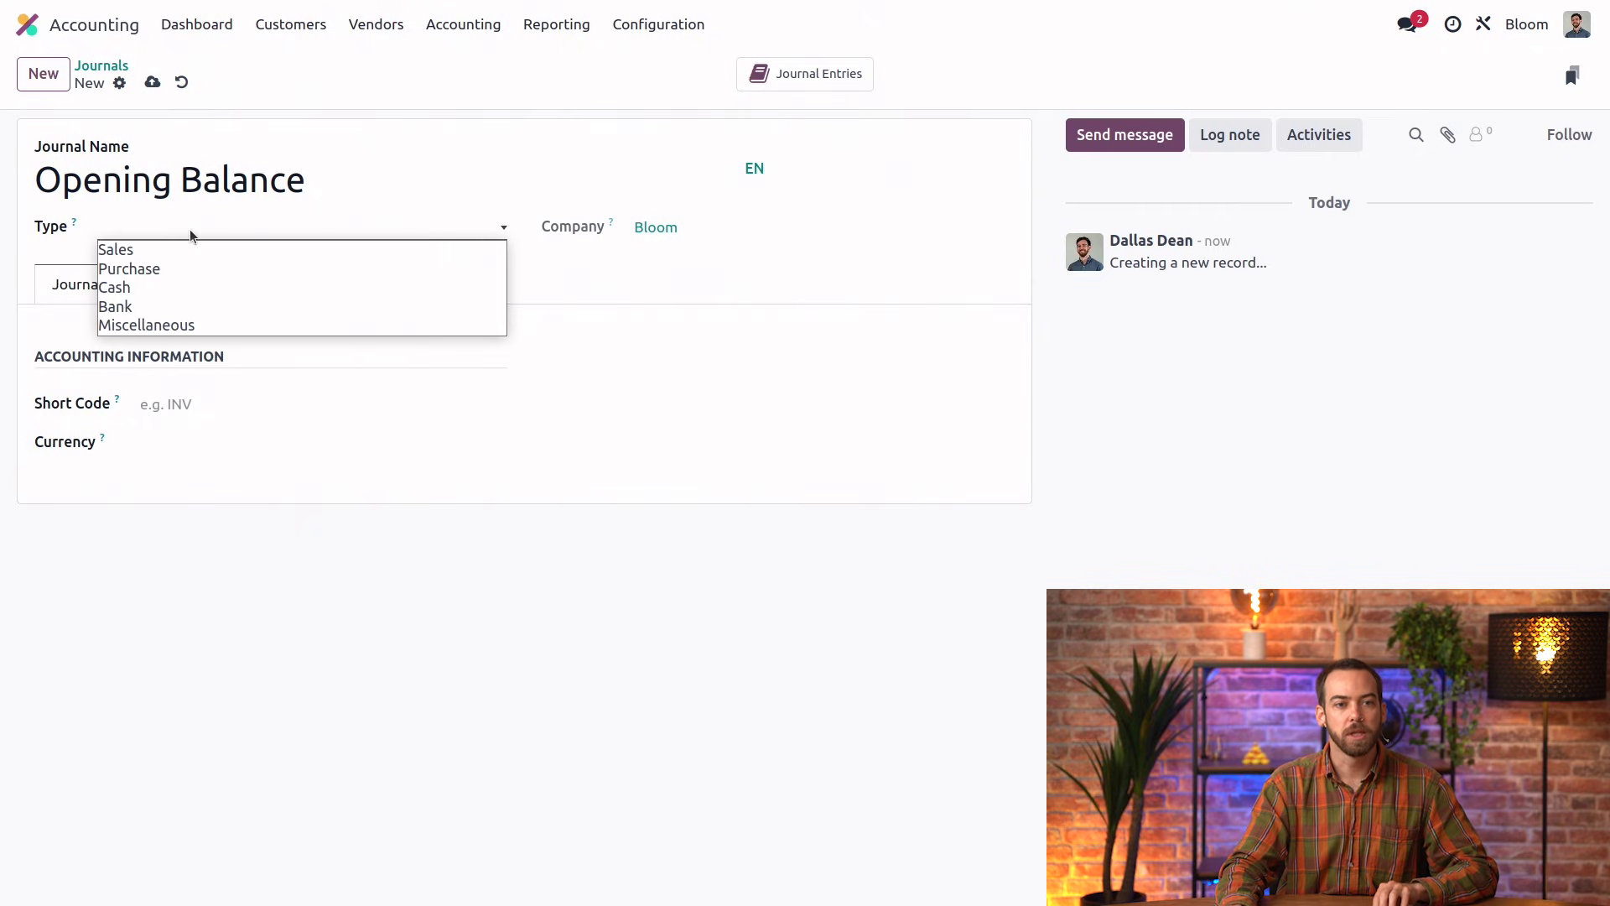
pyautogui.click(181, 327)
pyautogui.click(230, 441)
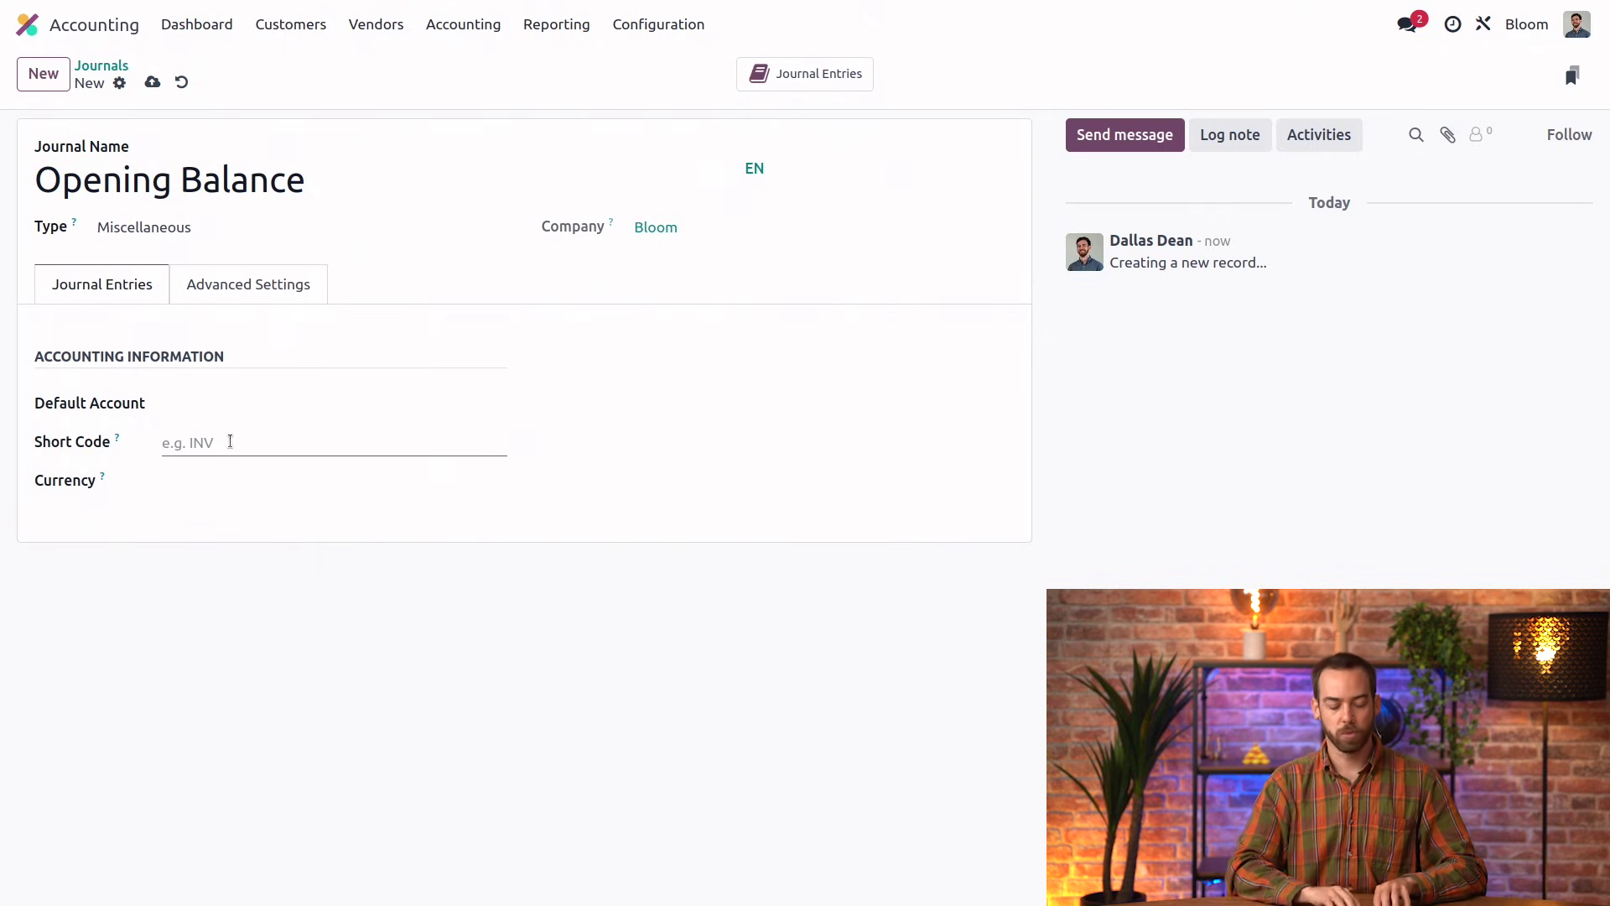
pyautogui.write('OPB')
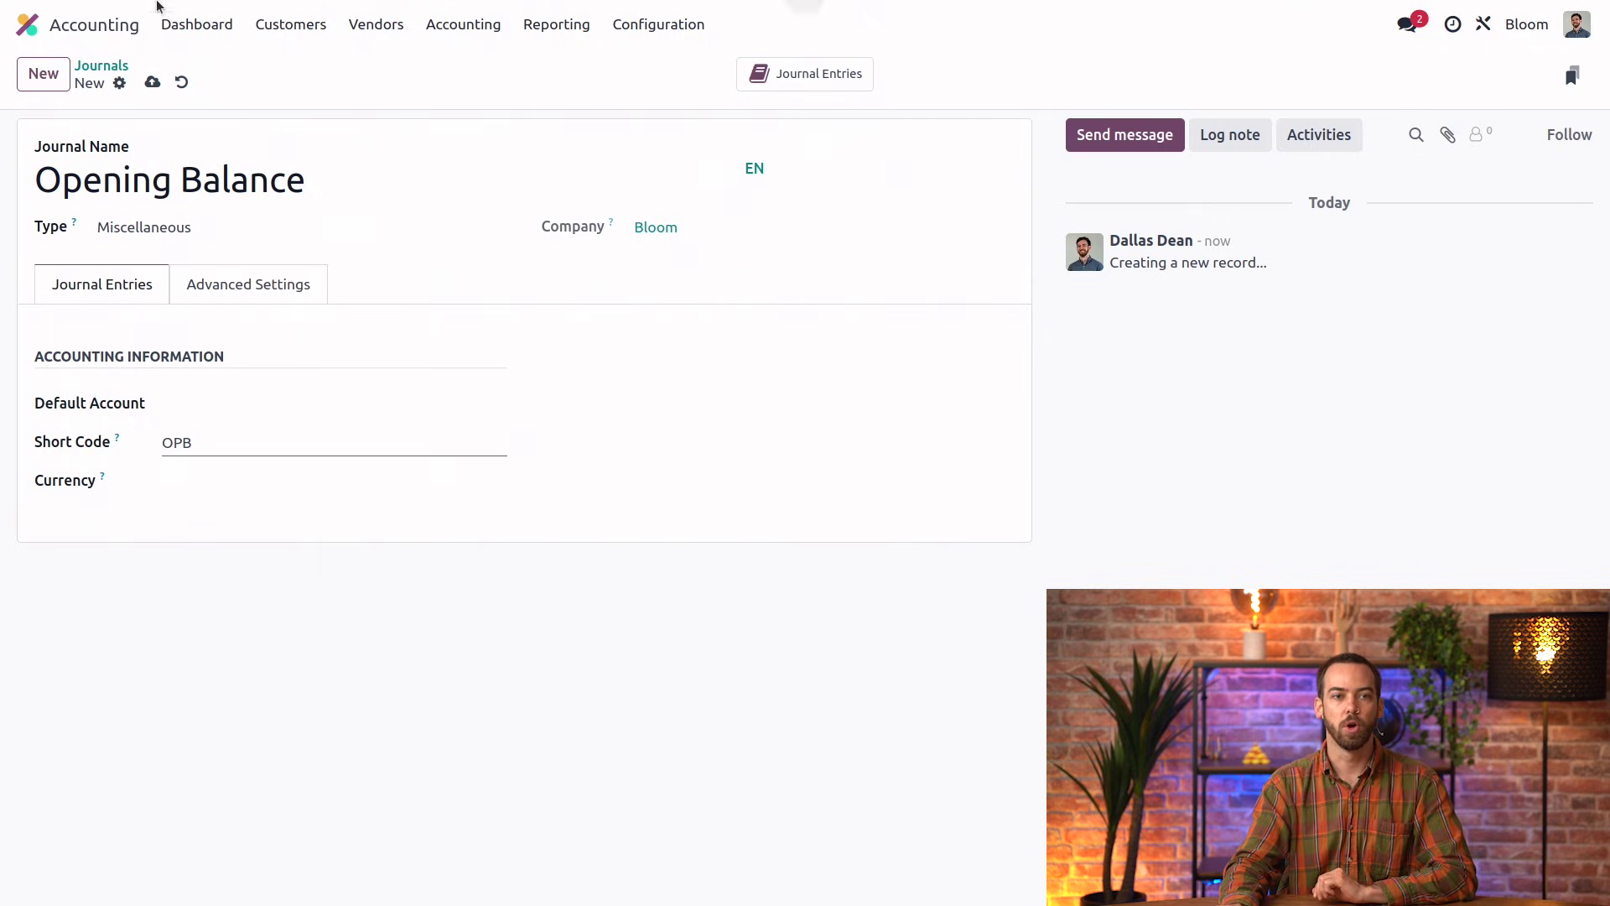
pyautogui.click(153, 83)
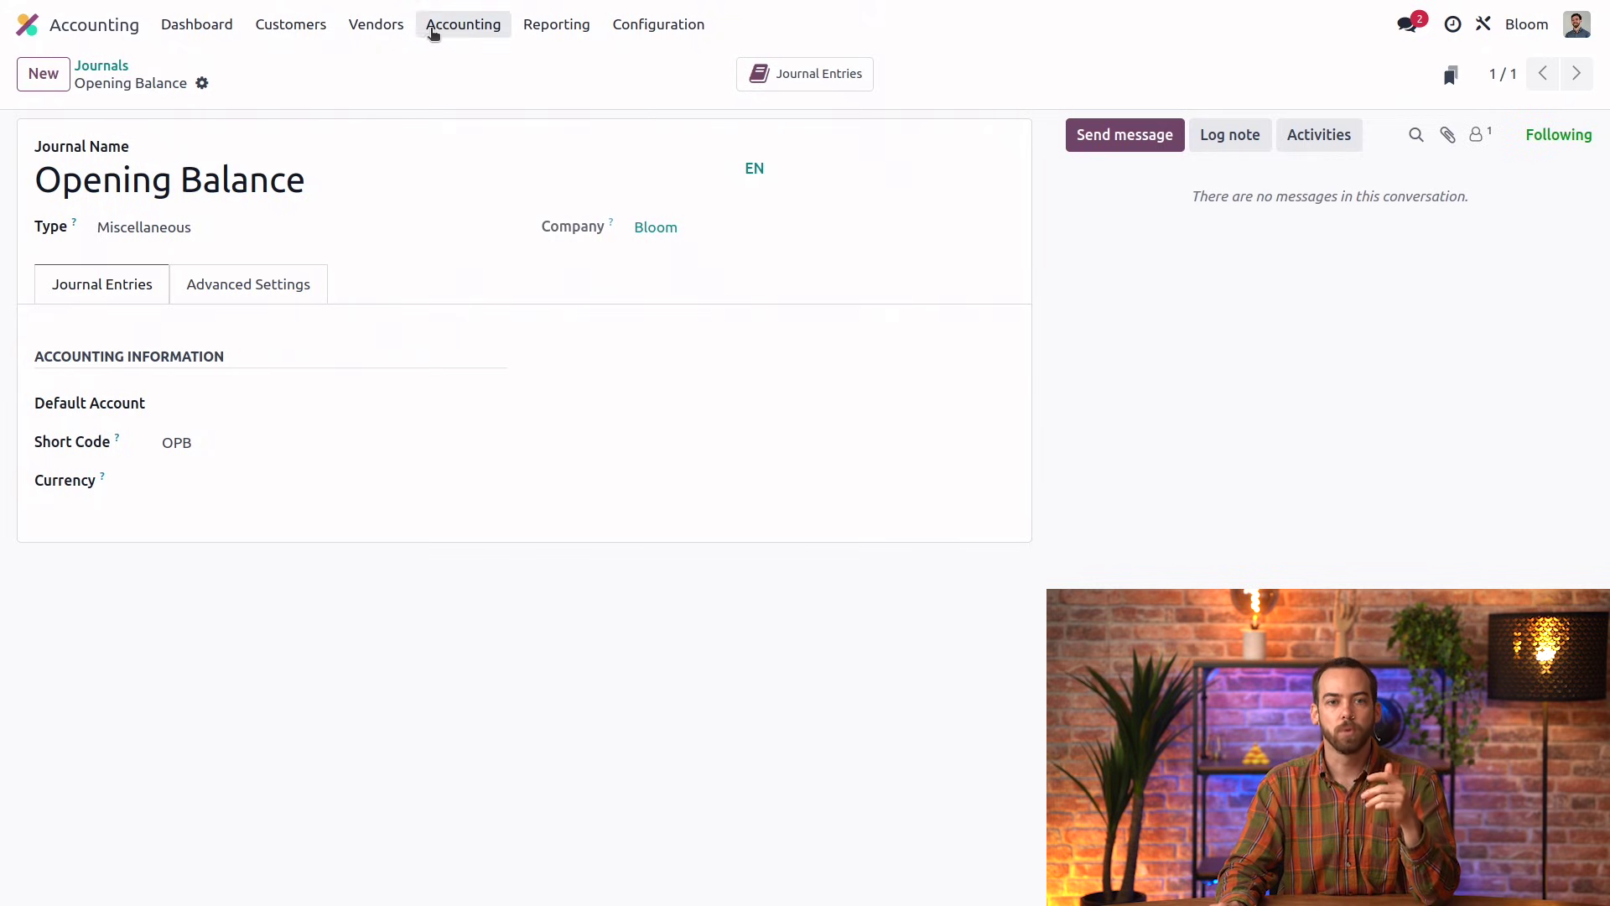
pyautogui.click(459, 30)
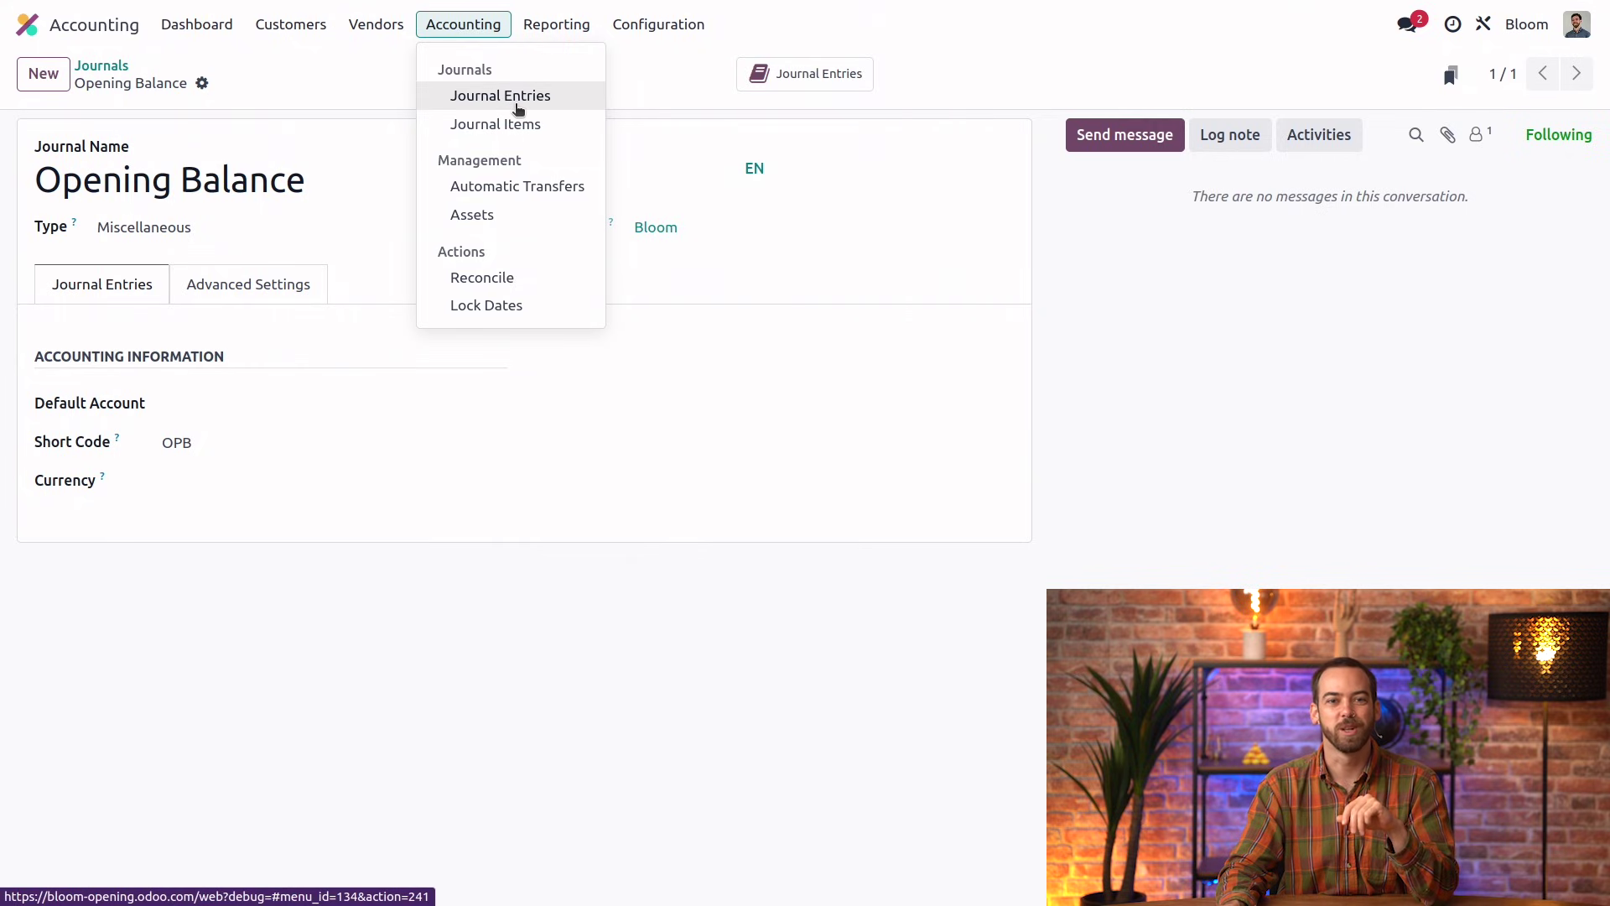
# Step: Import the Balance Odoo sheet as draft entry OPB/2024/03/0001 dated 03/31/2024, totalling 523,268.90 €
pyautogui.click(517, 100)
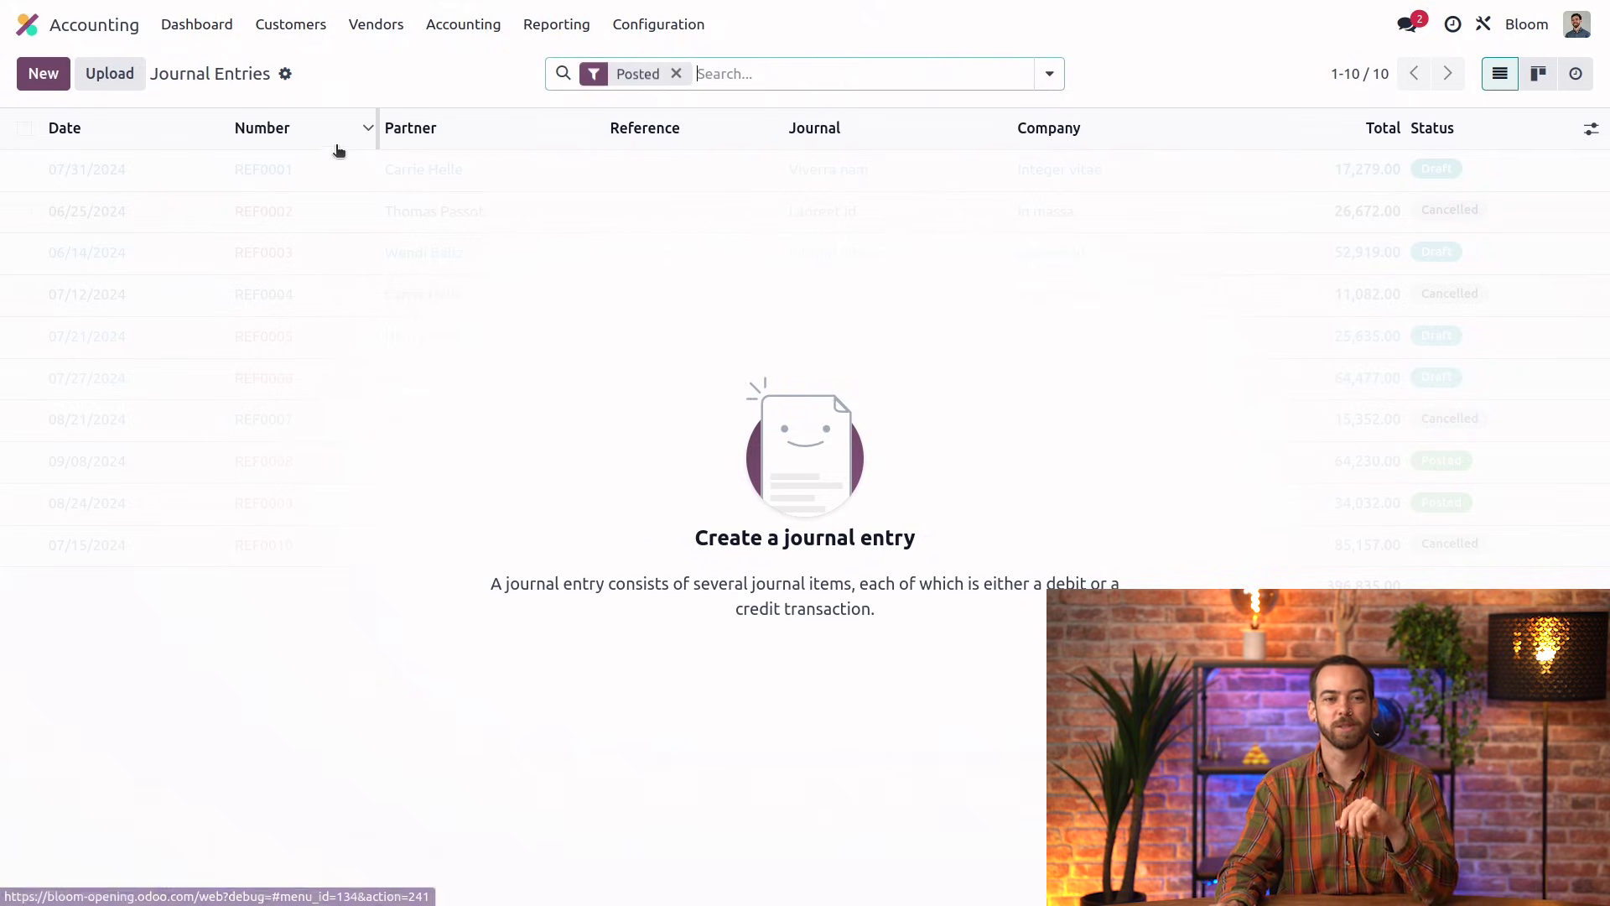
pyautogui.click(290, 77)
pyautogui.click(374, 109)
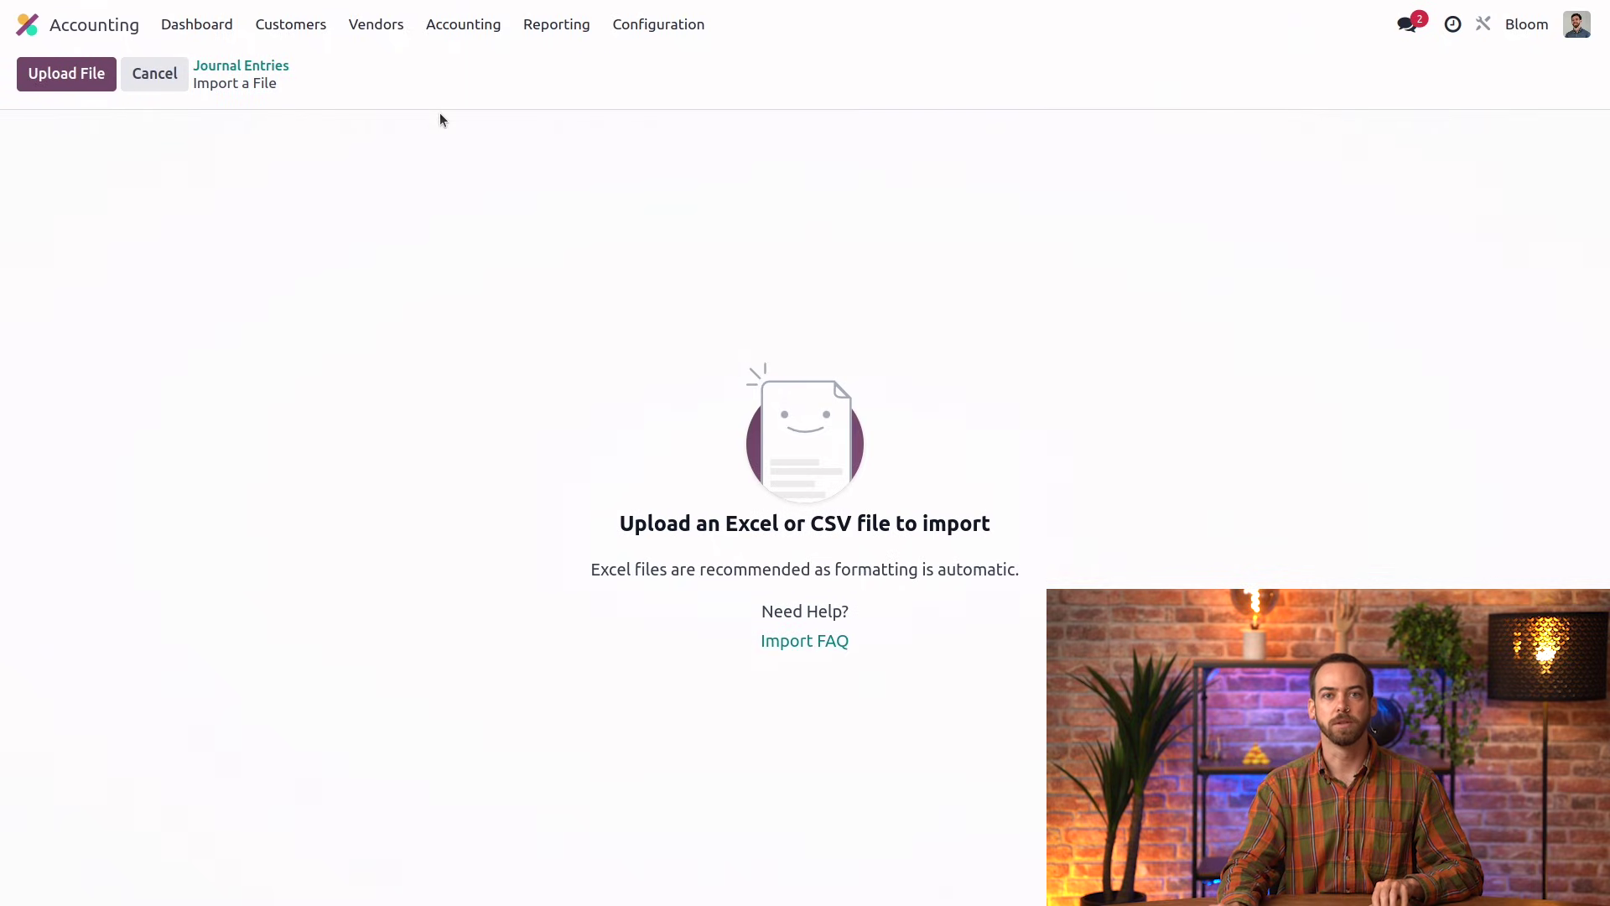
pyautogui.click(77, 74)
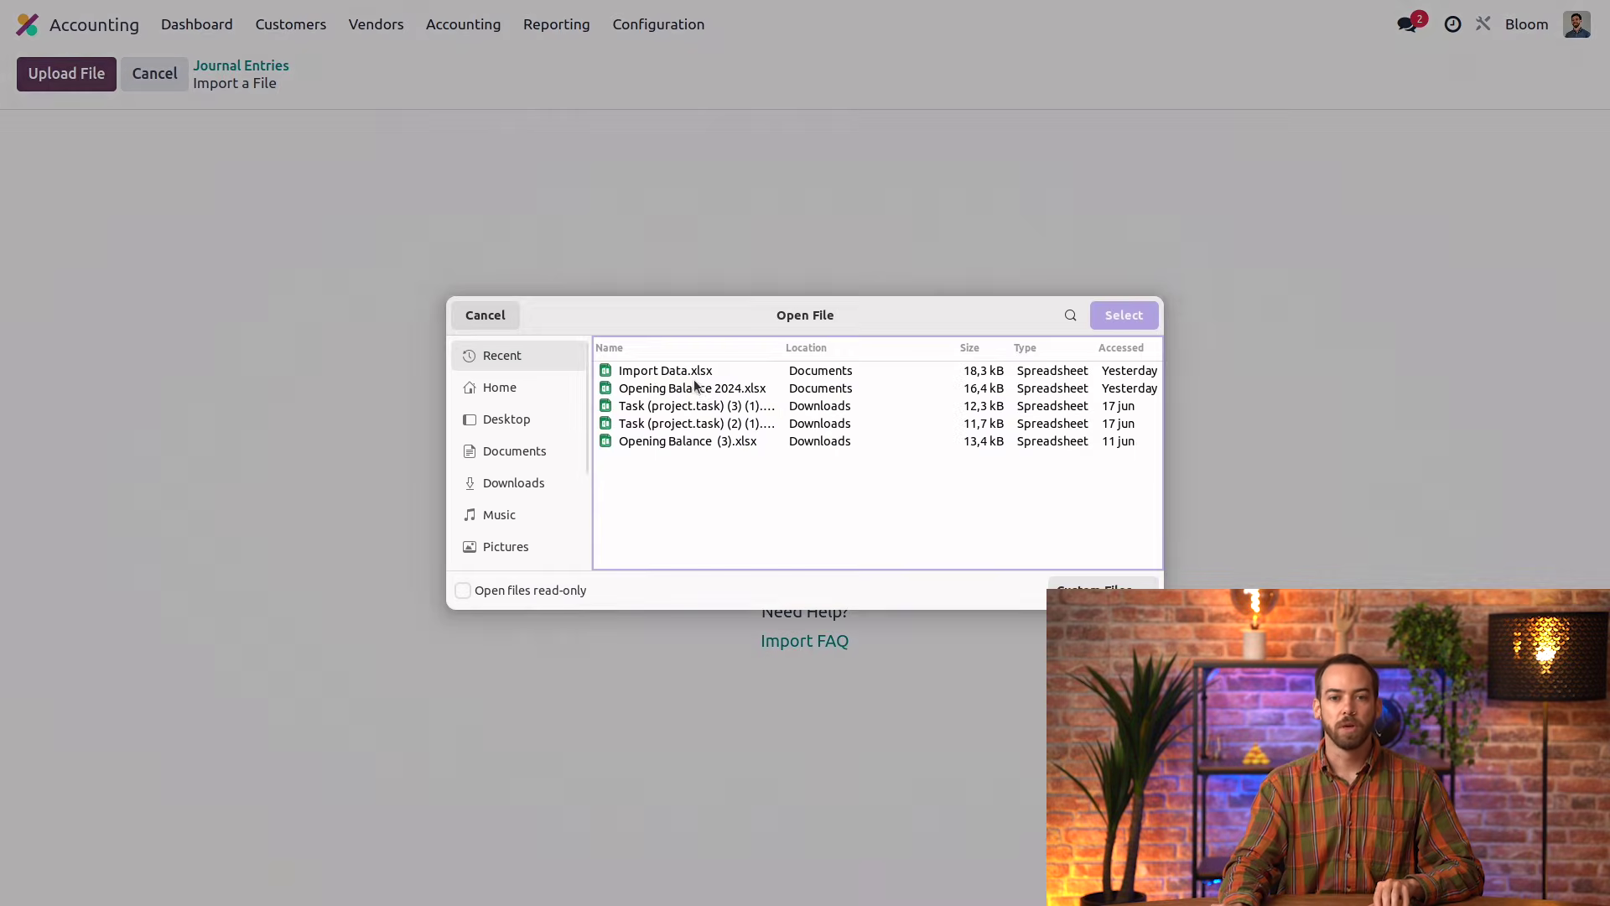
pyautogui.doubleClick(695, 387)
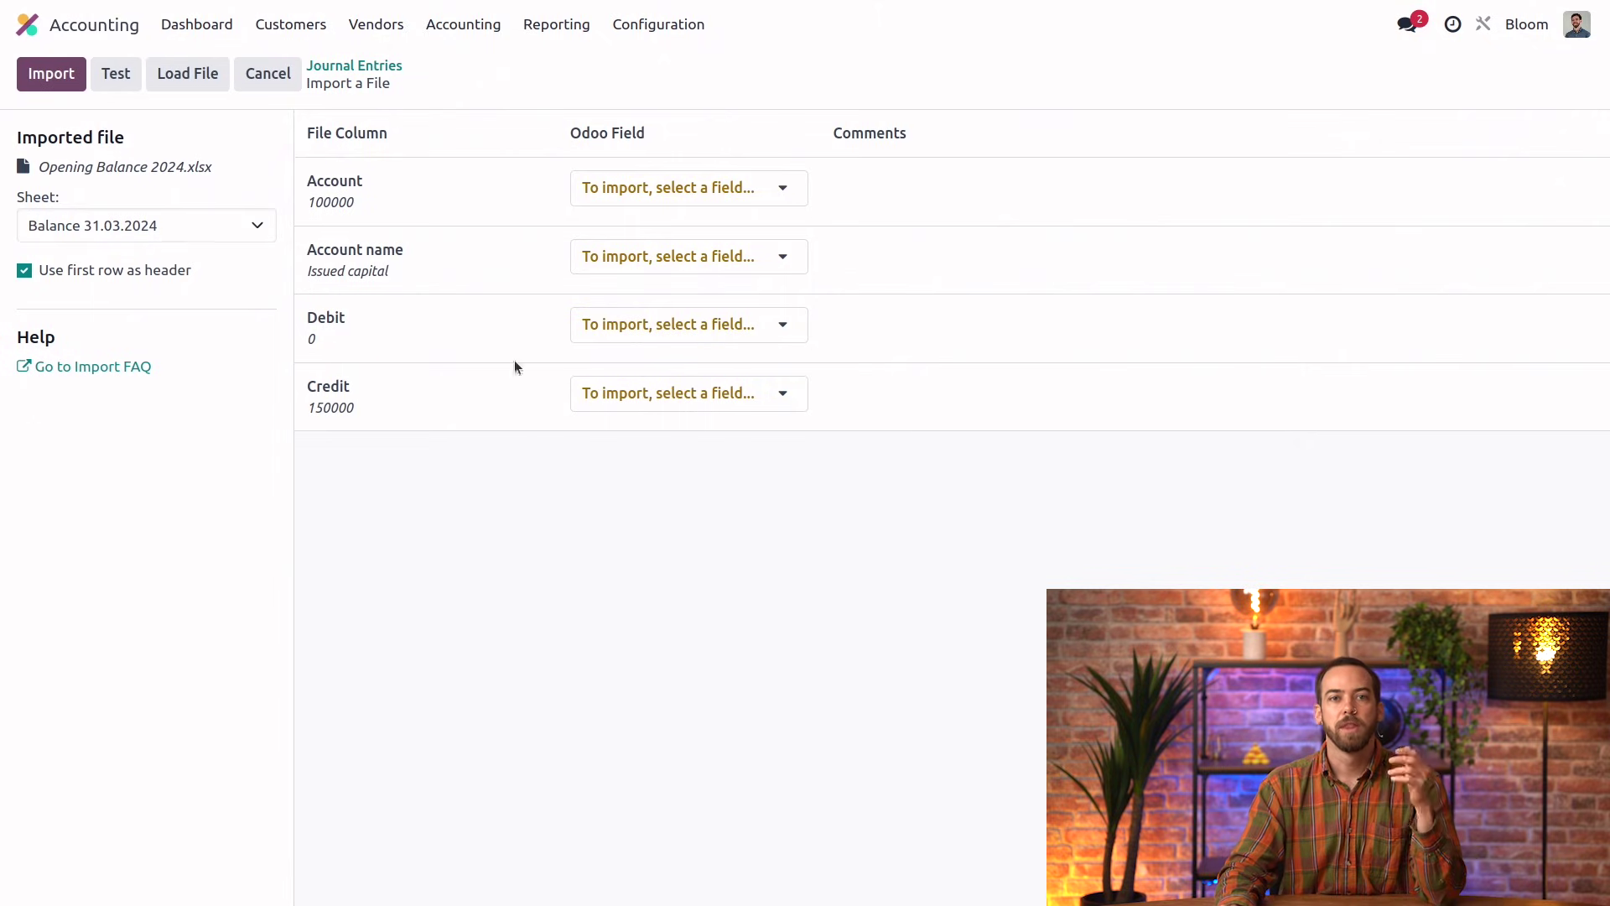
pyautogui.click(99, 225)
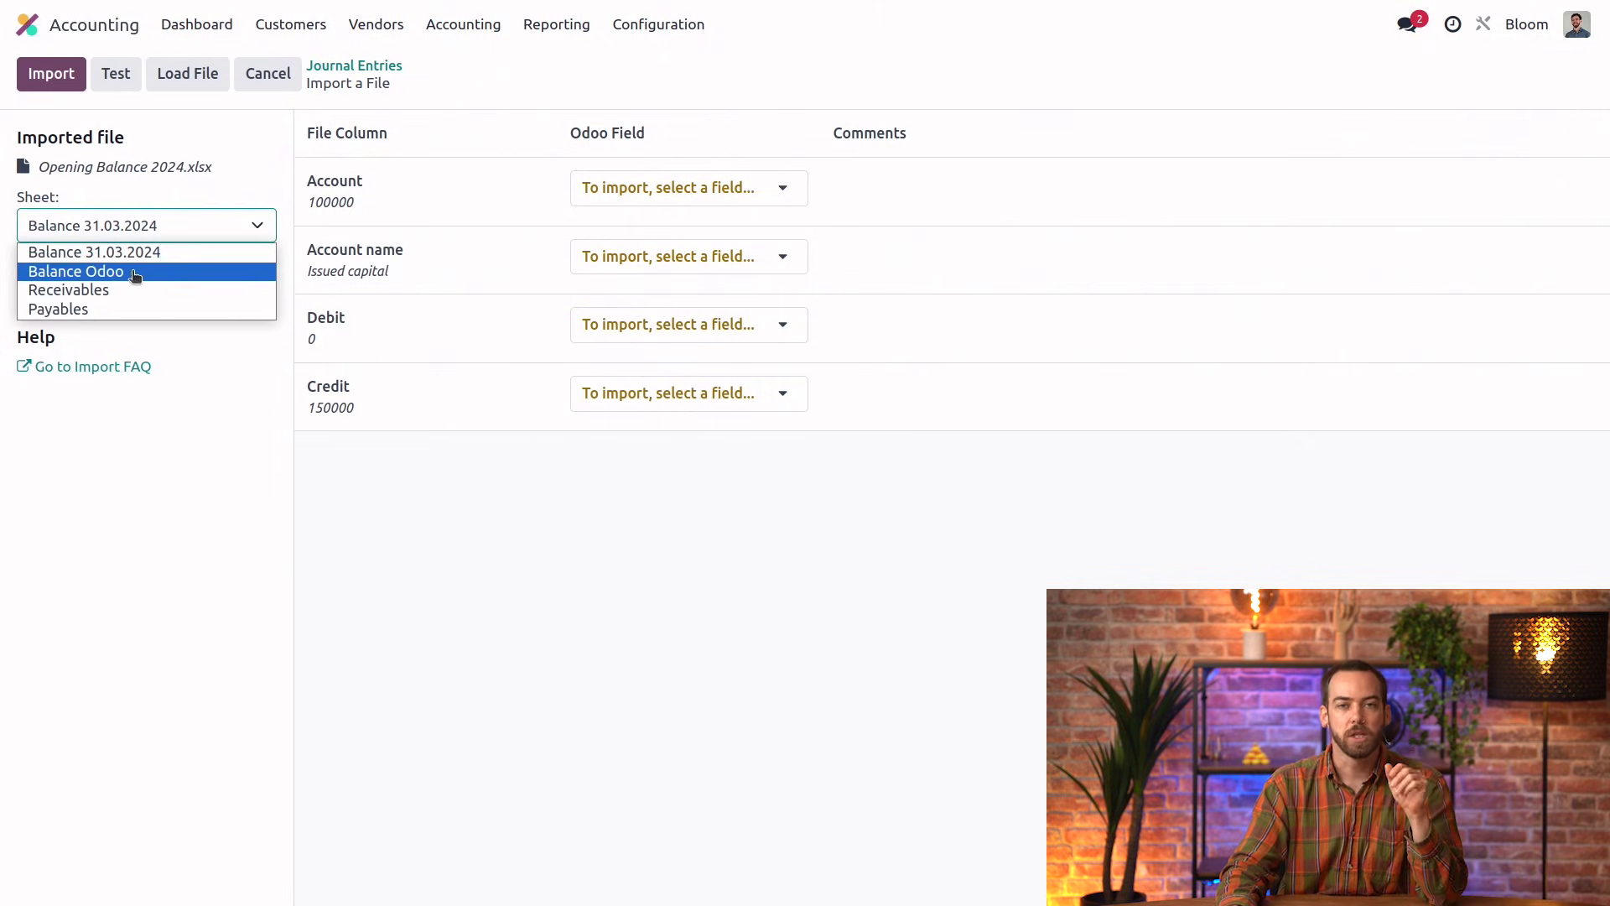
pyautogui.click(132, 270)
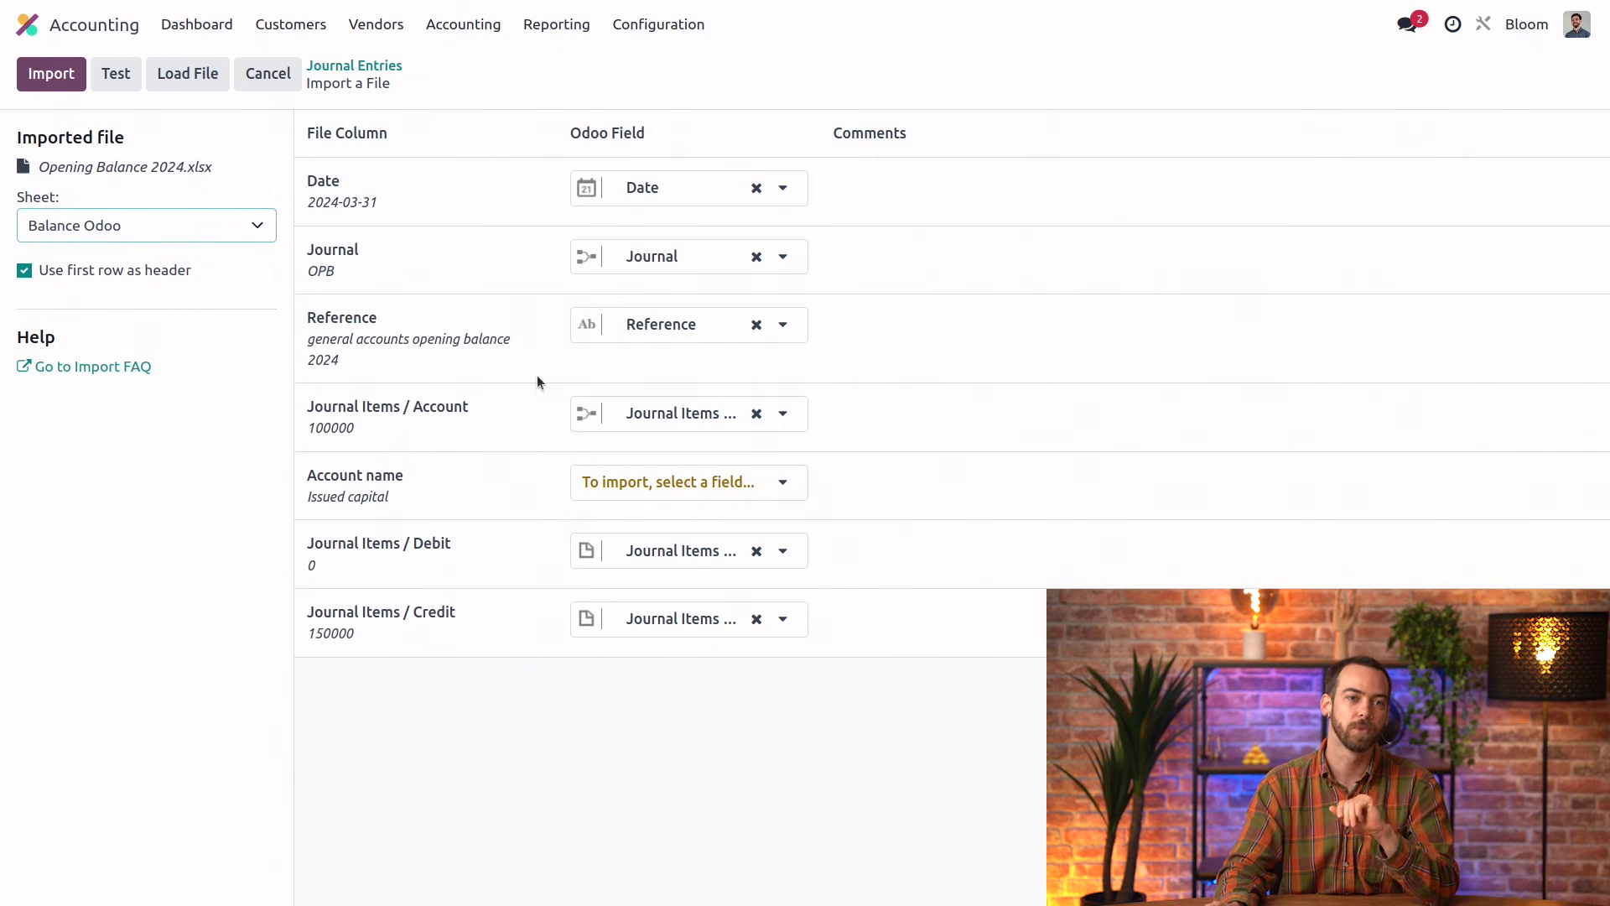
pyautogui.click(116, 74)
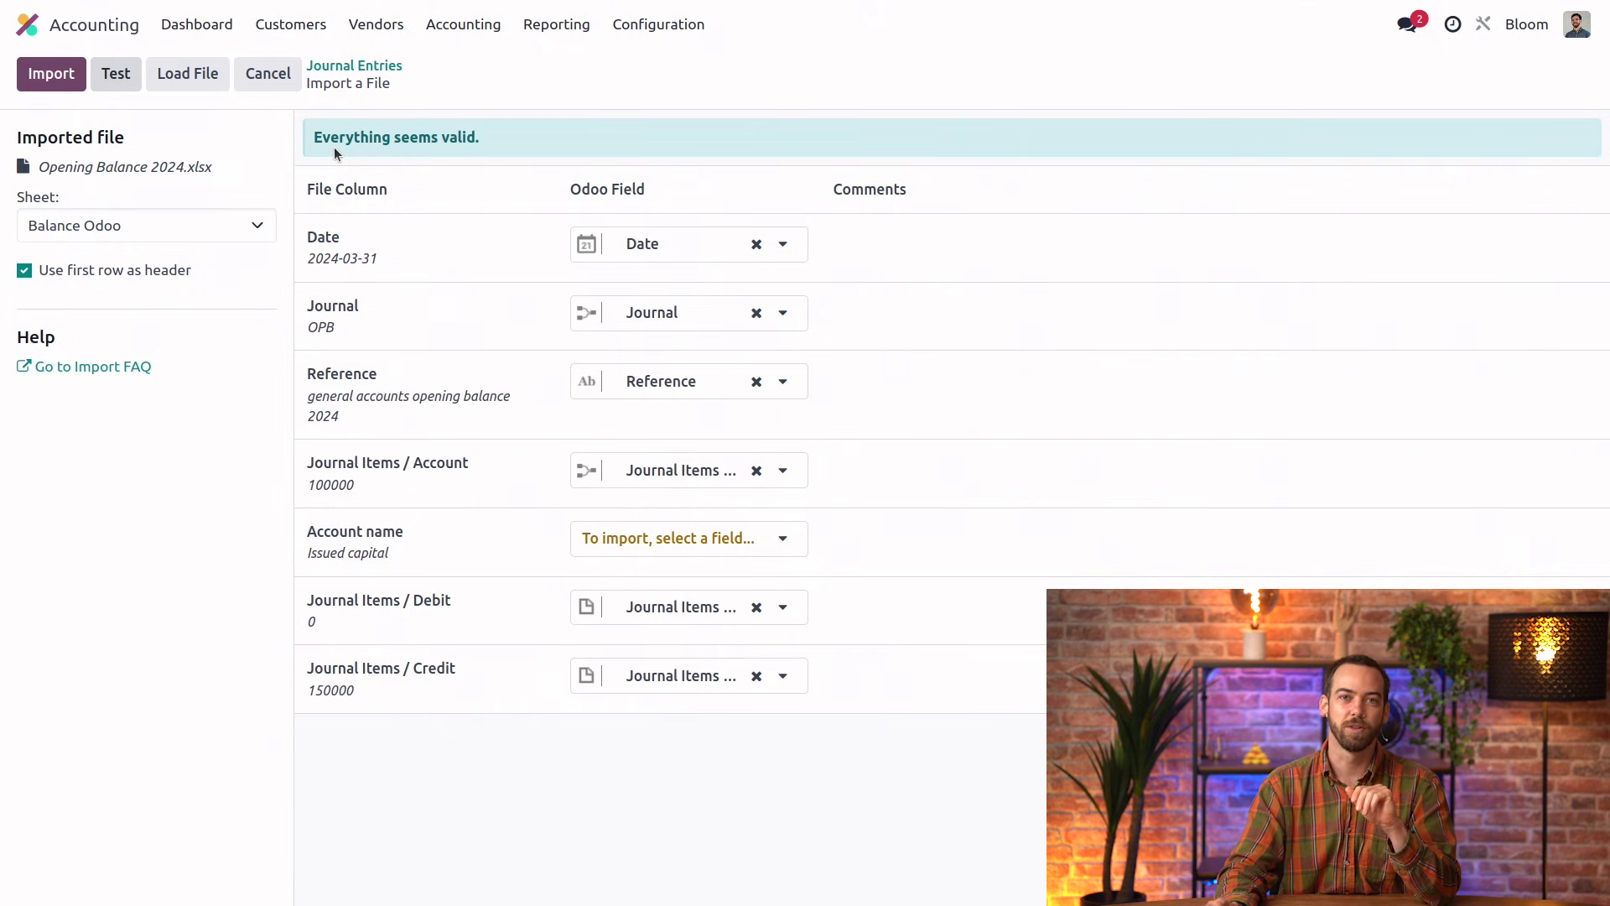
pyautogui.click(61, 77)
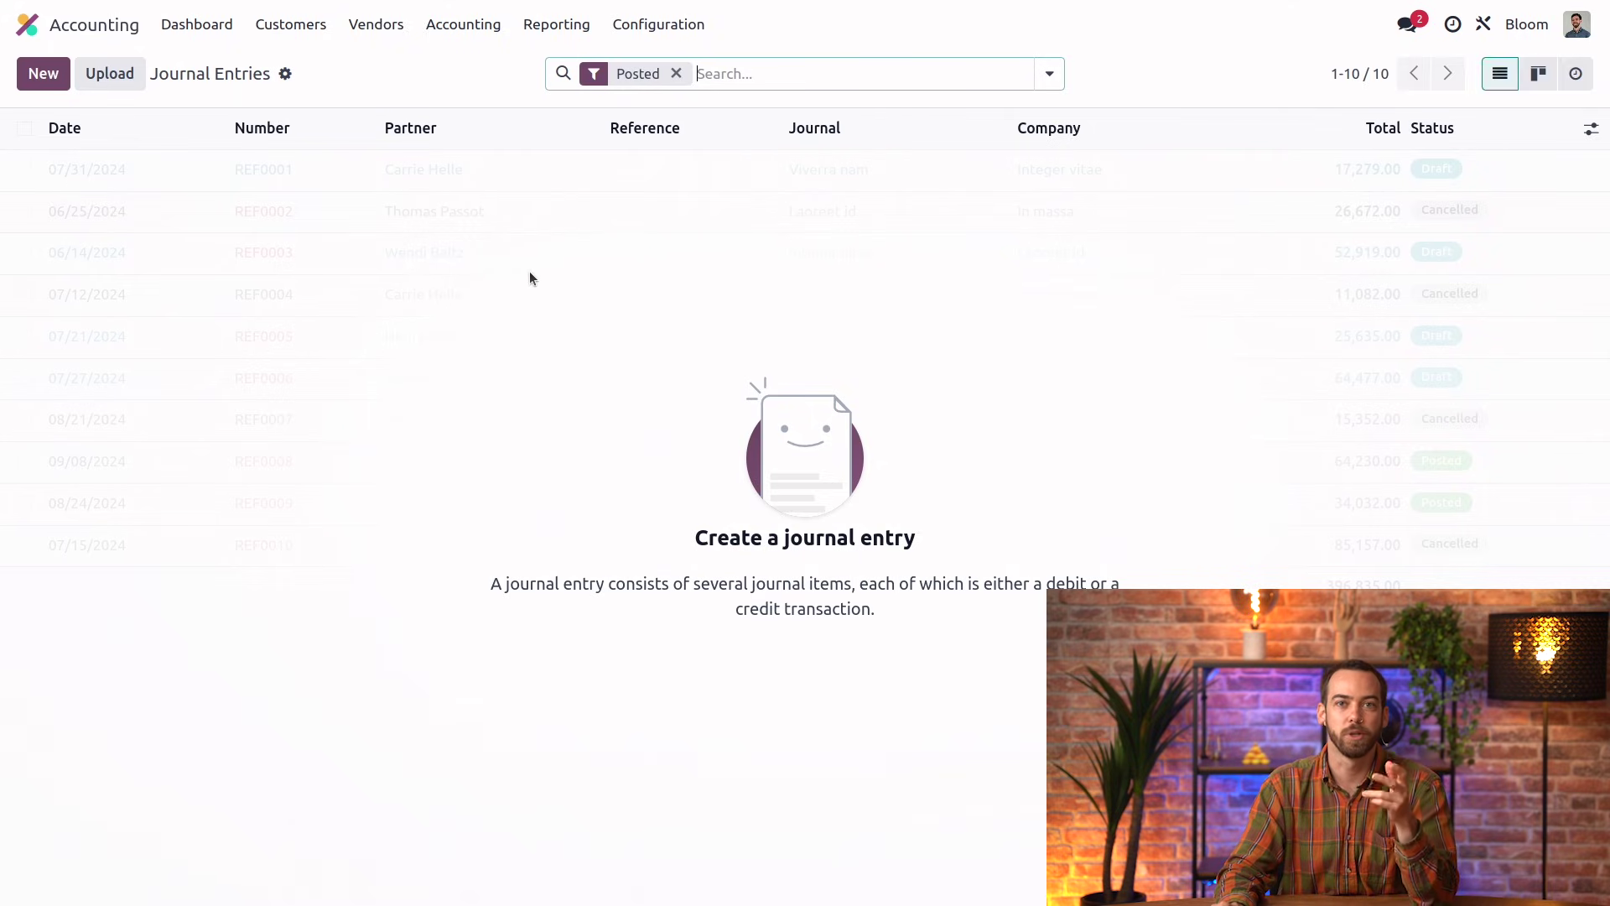
pyautogui.click(676, 75)
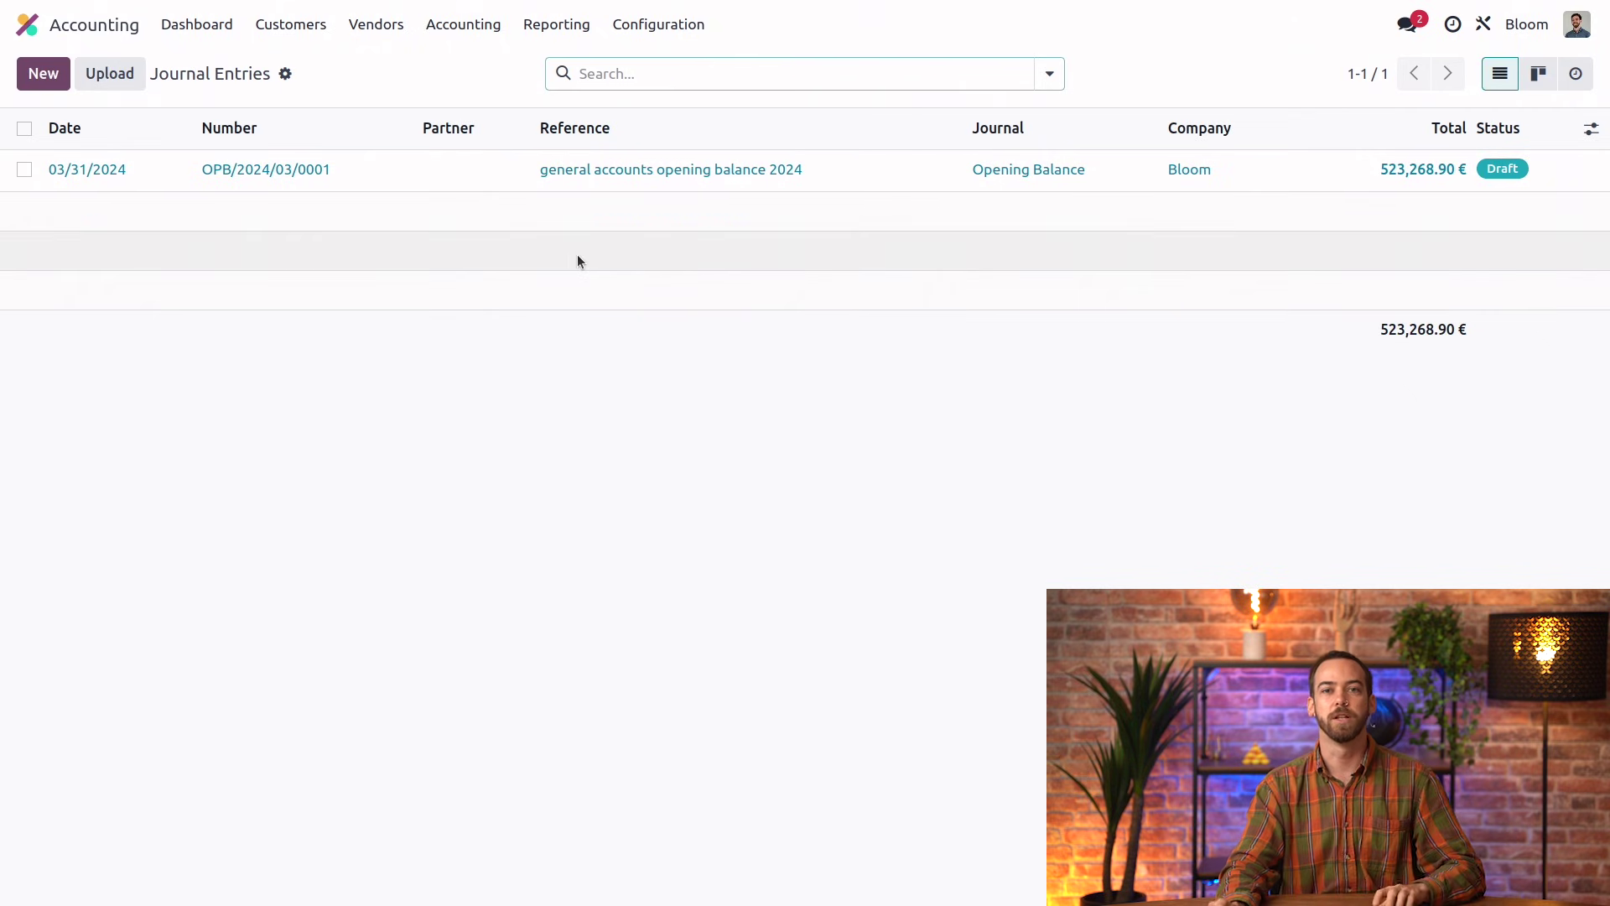
# Step: Post the OPB opening entry and confirm the General Ledger shows 523,268.90 € debit and credit
pyautogui.click(162, 167)
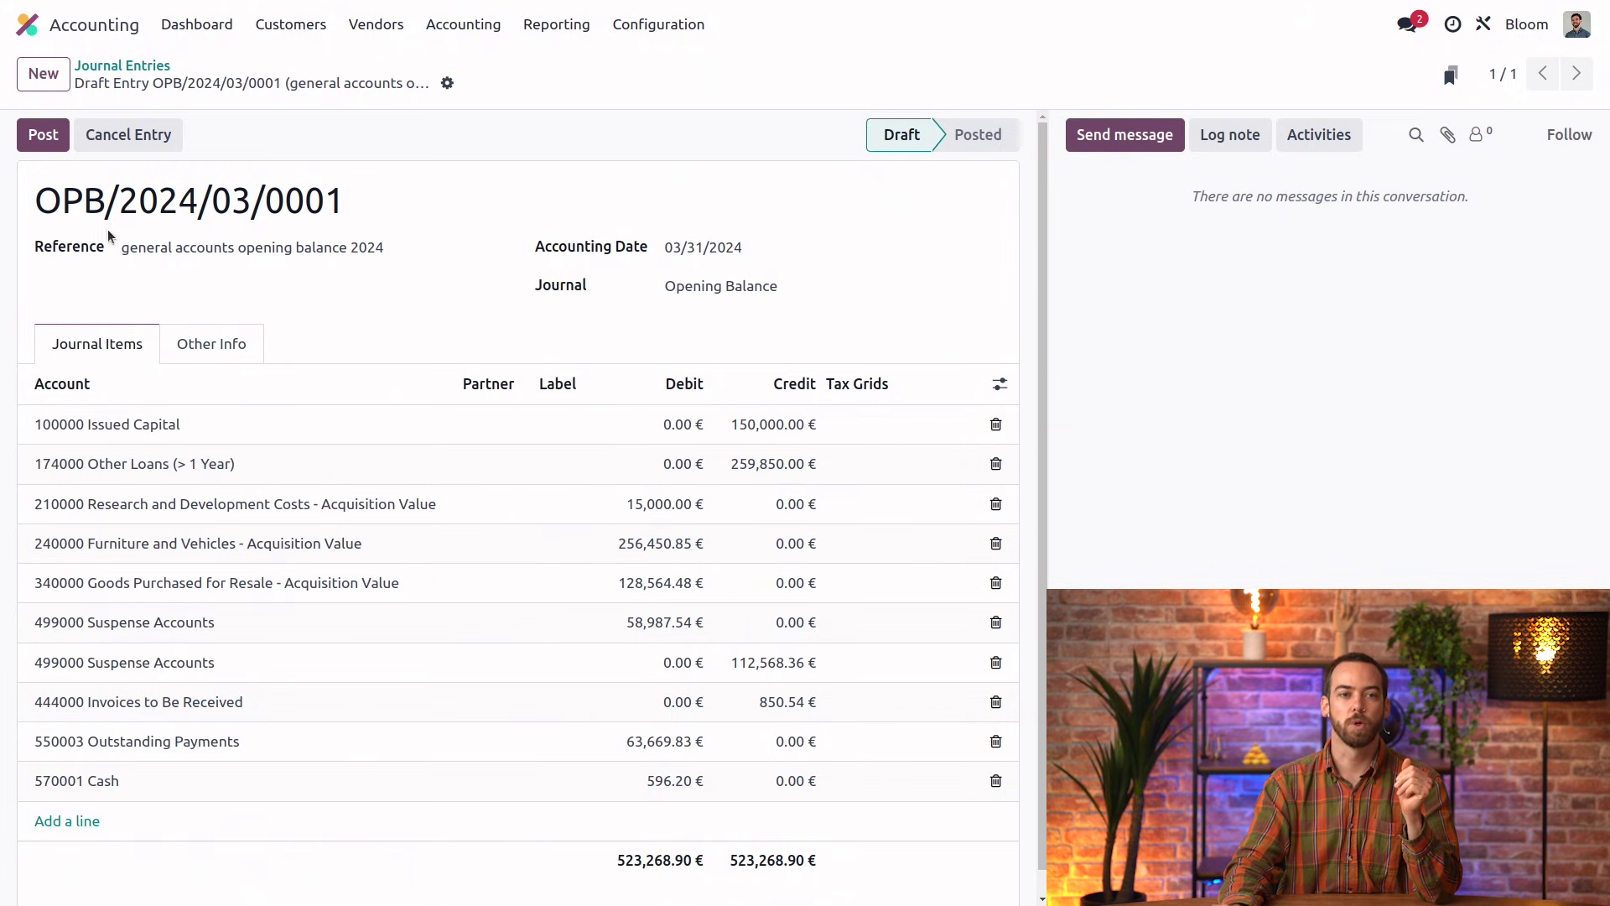
pyautogui.click(51, 144)
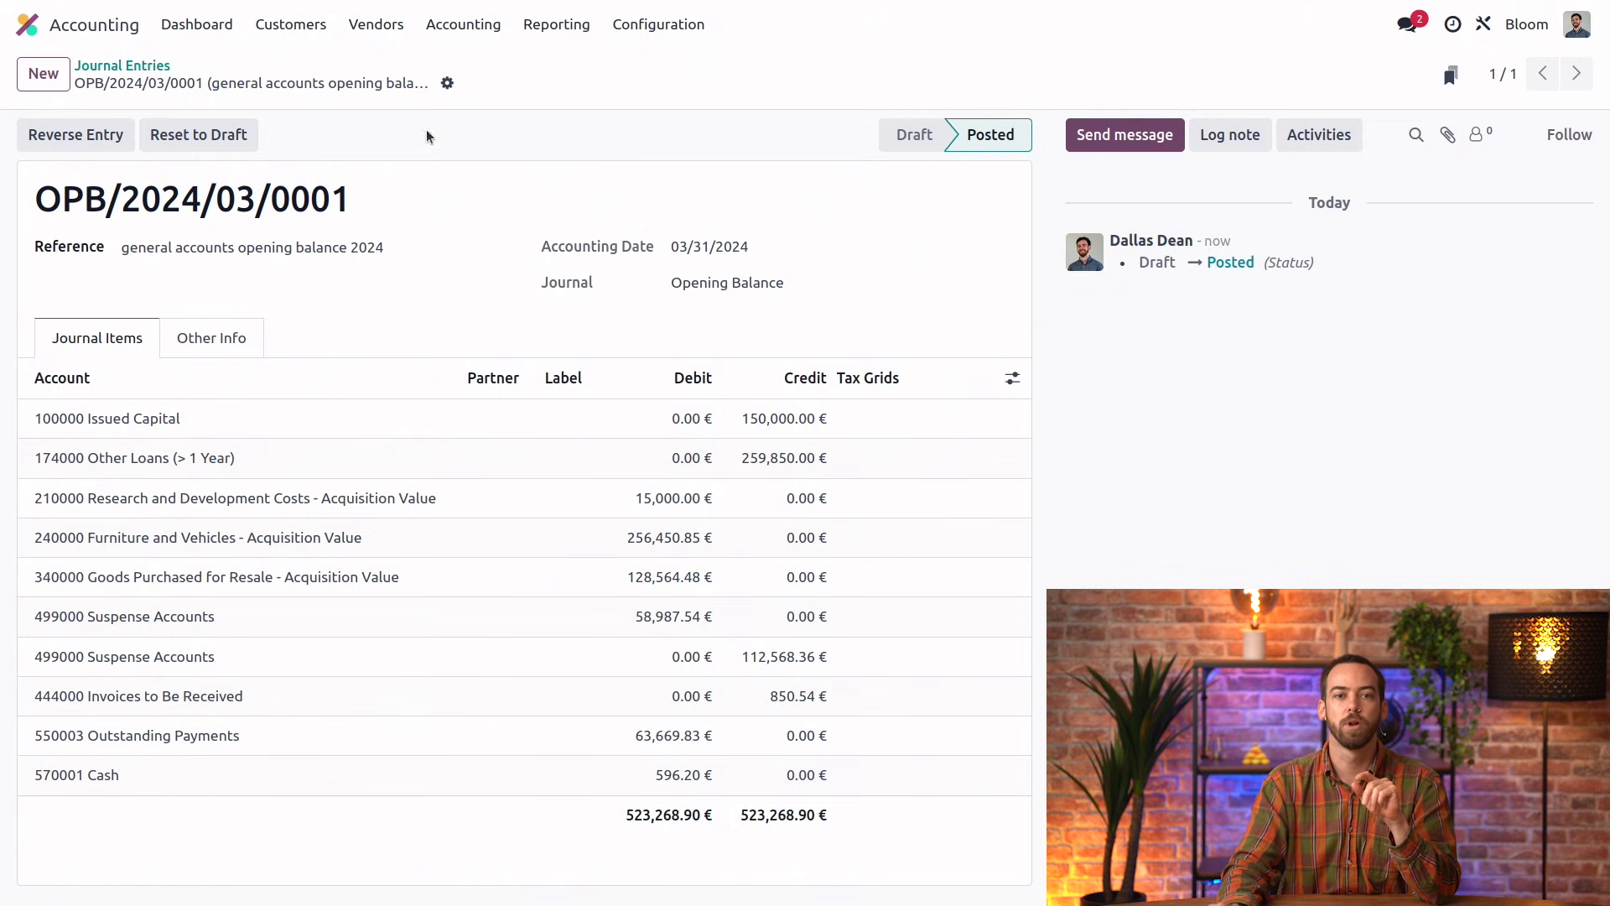
pyautogui.click(554, 25)
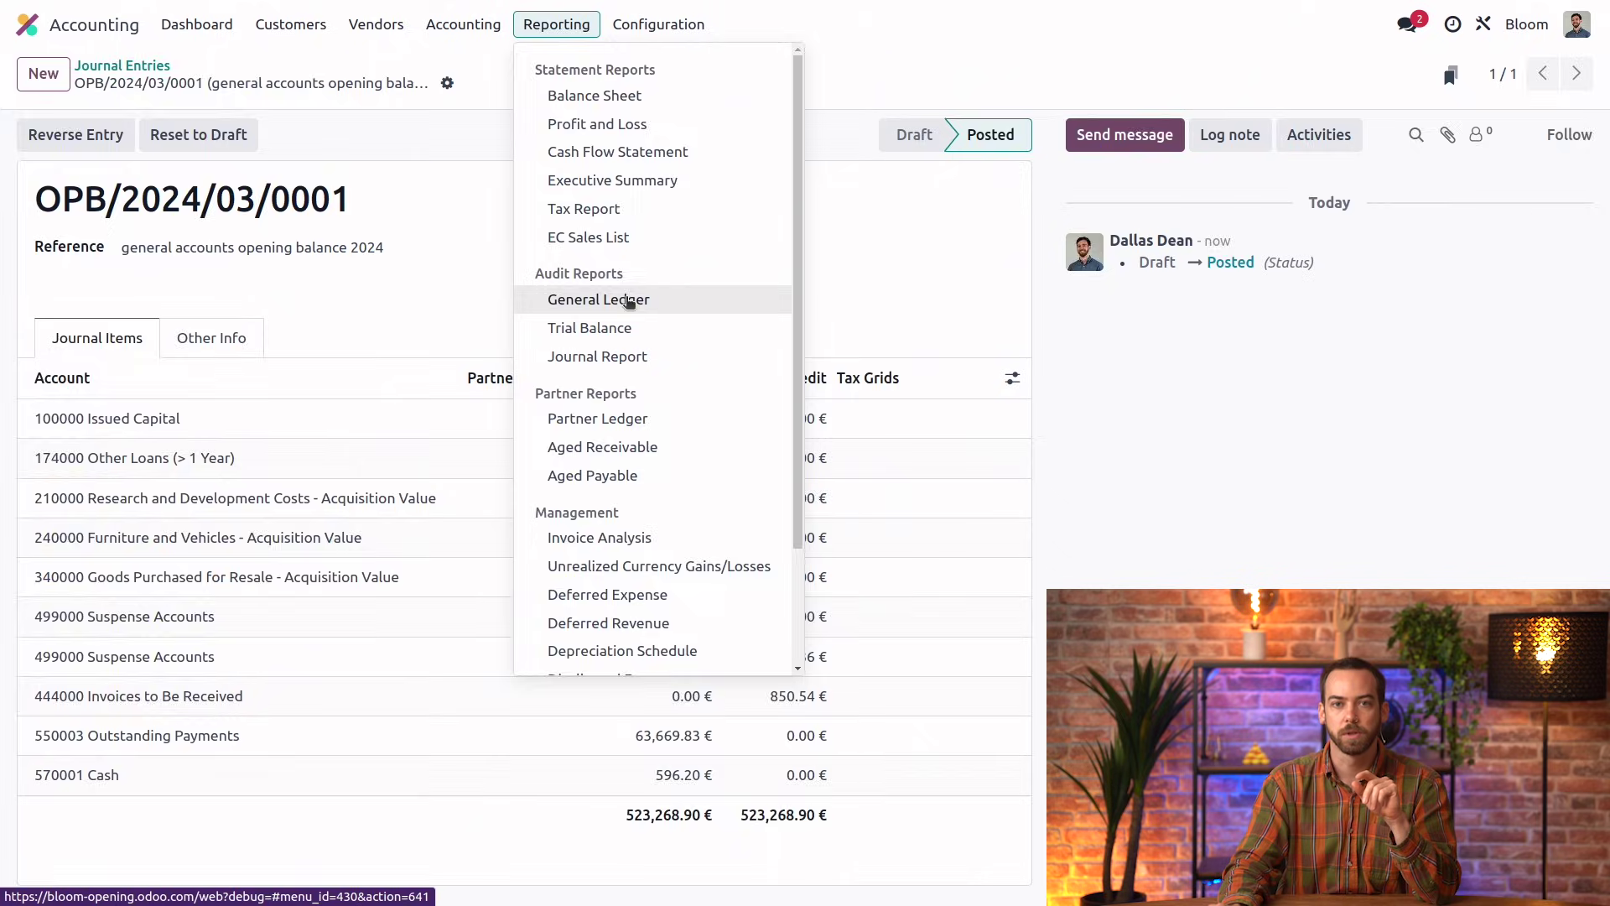
pyautogui.click(627, 302)
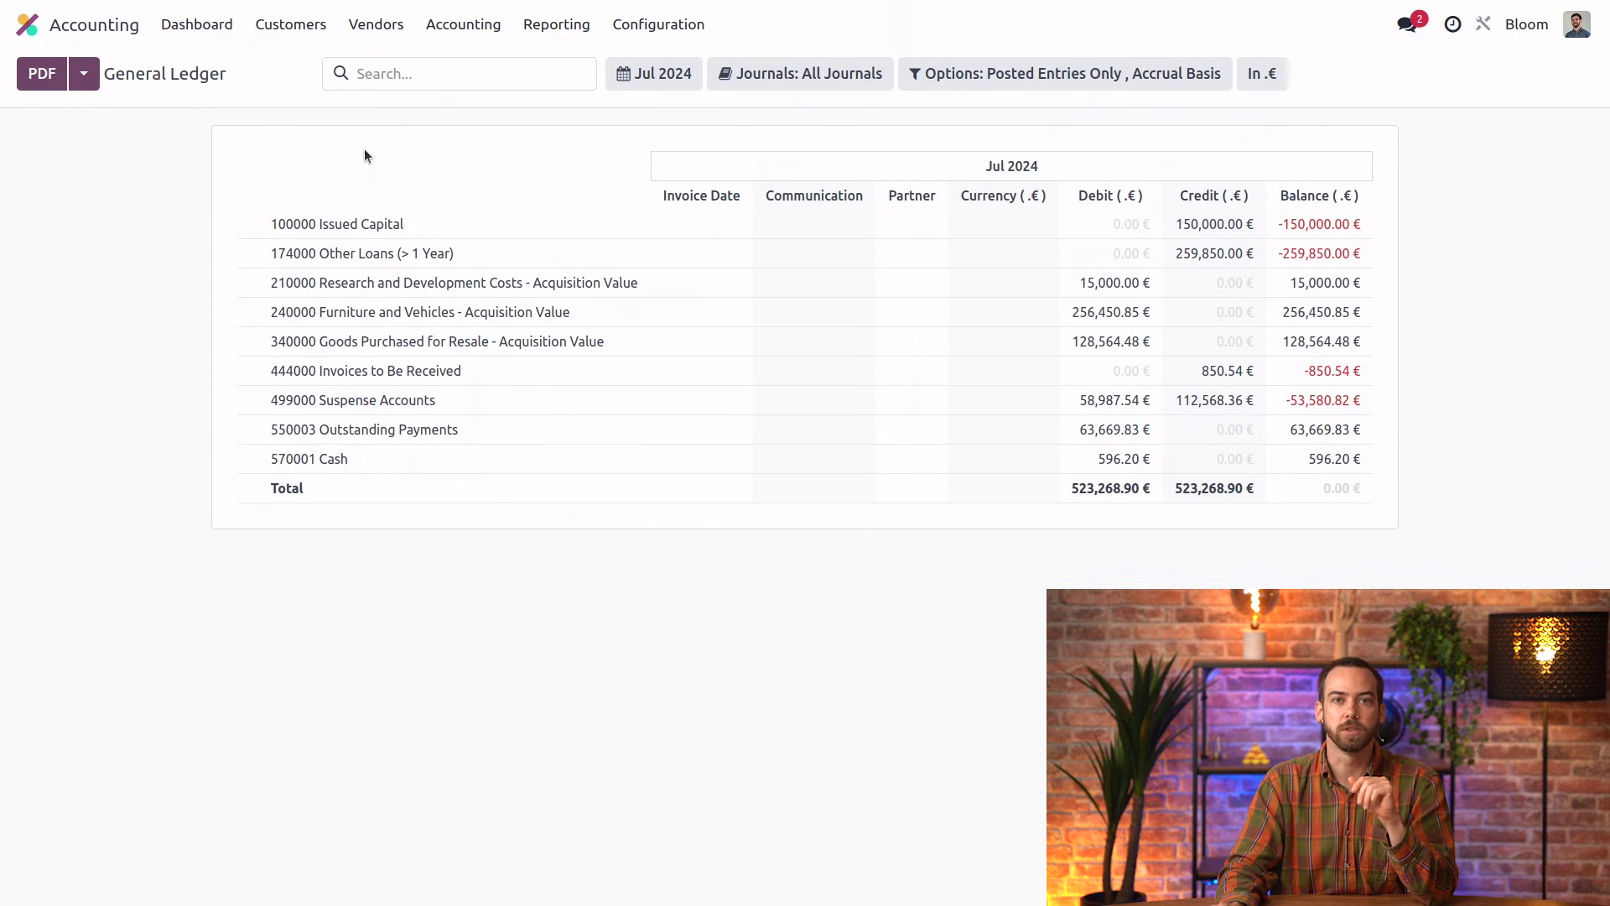
pyautogui.click(288, 25)
# Step: Import the Receivables sheet as draft invoices INV/2024/00001 to 00007, totalling 58,987.54 €
pyautogui.click(302, 65)
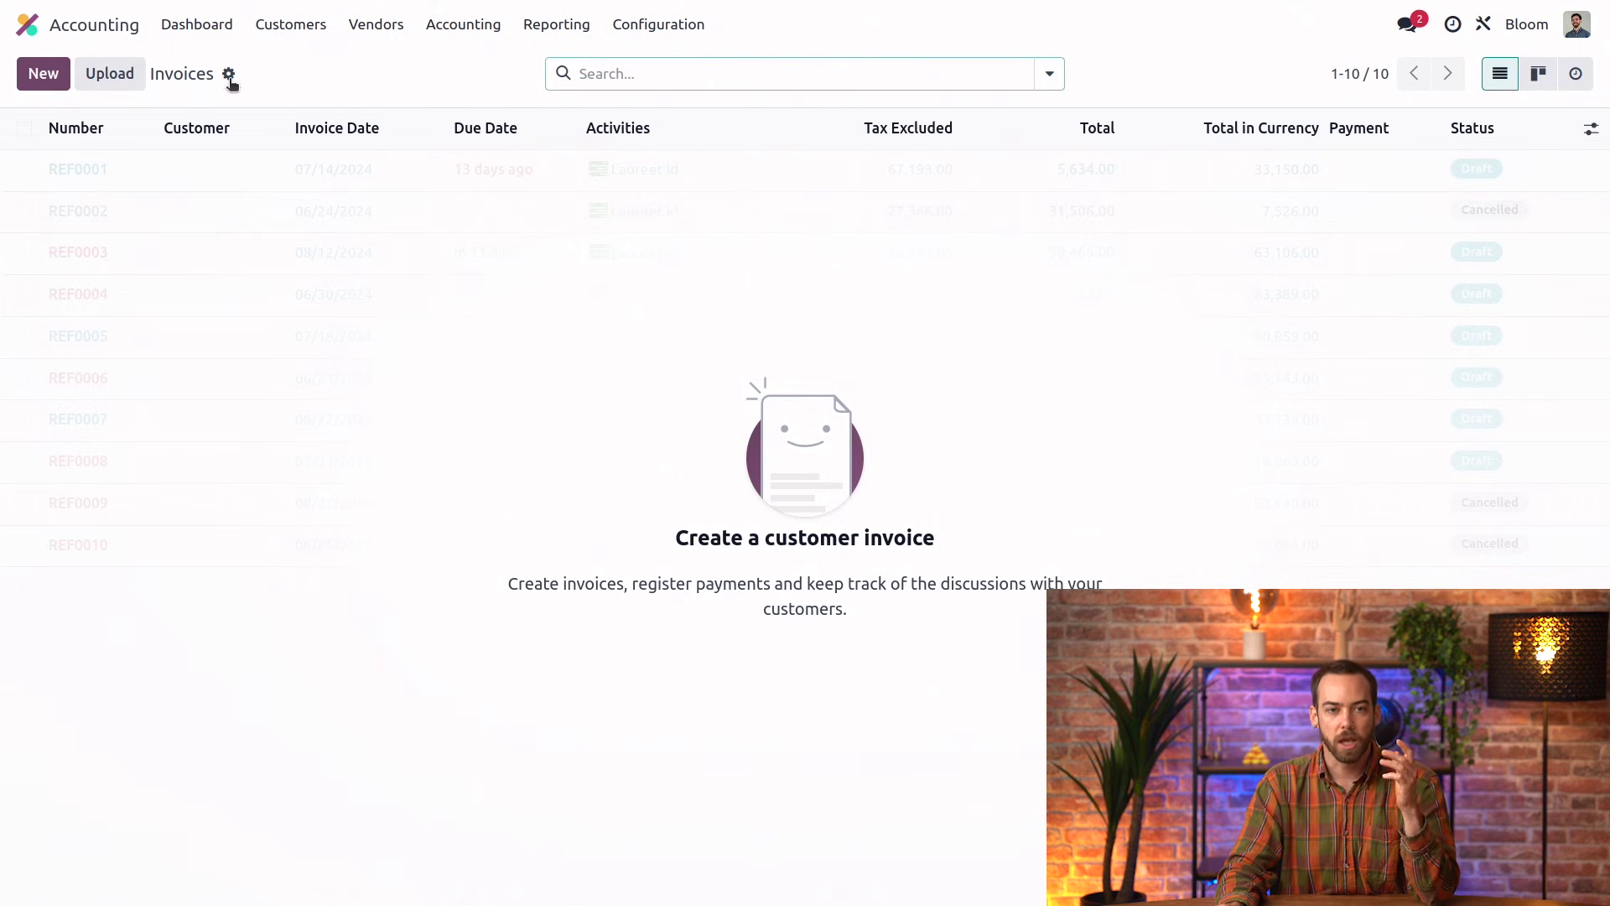
pyautogui.click(229, 74)
pyautogui.click(314, 109)
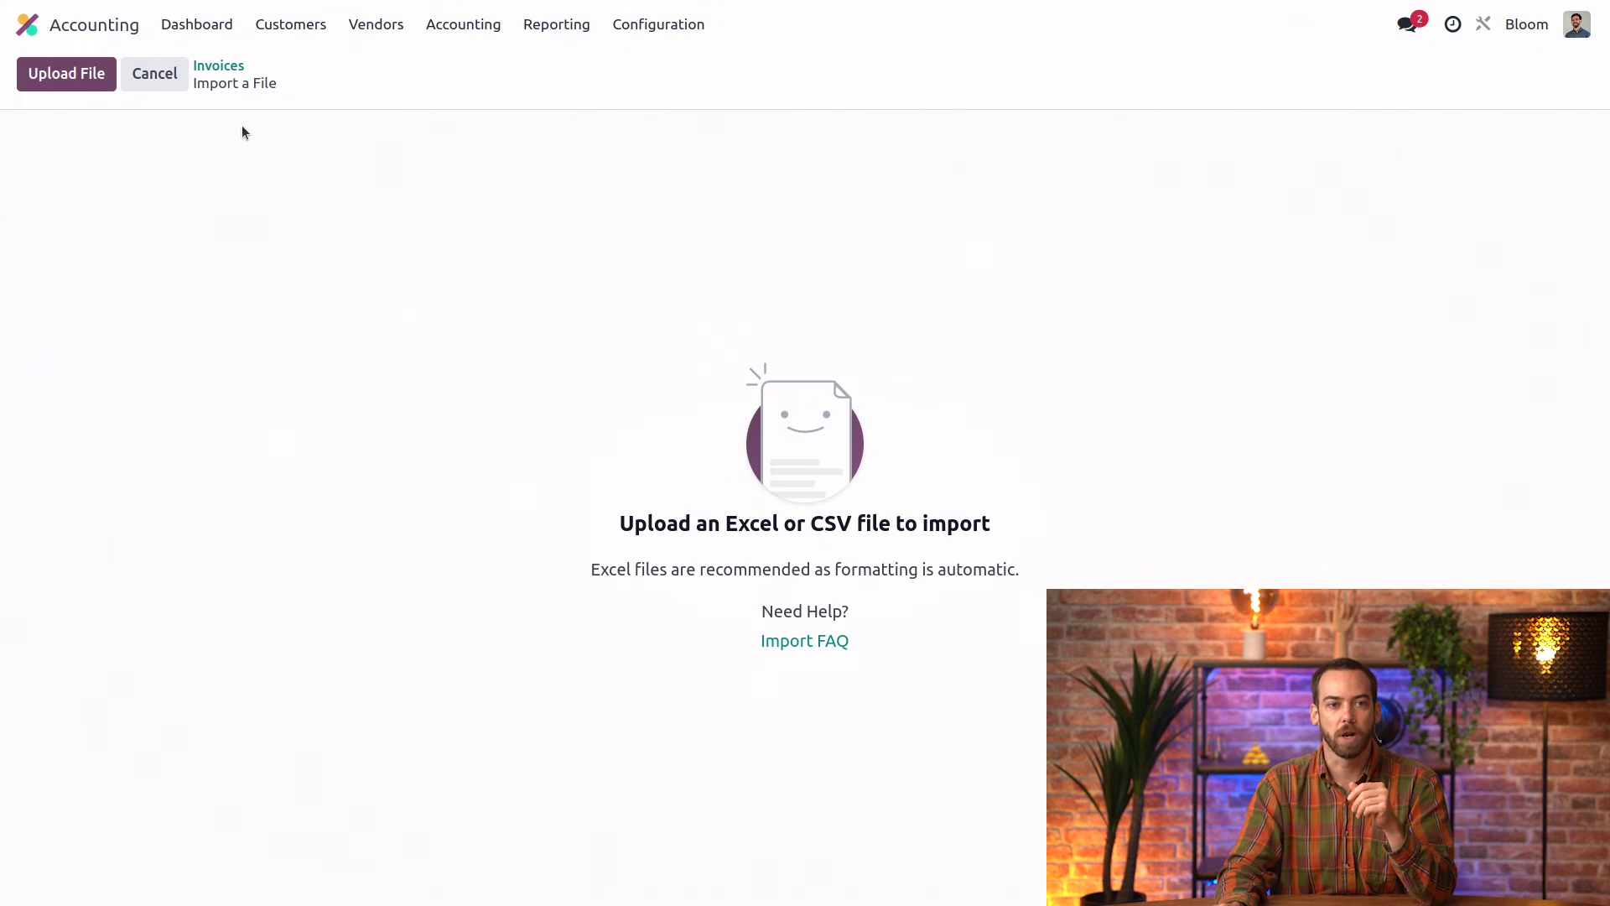
pyautogui.click(94, 84)
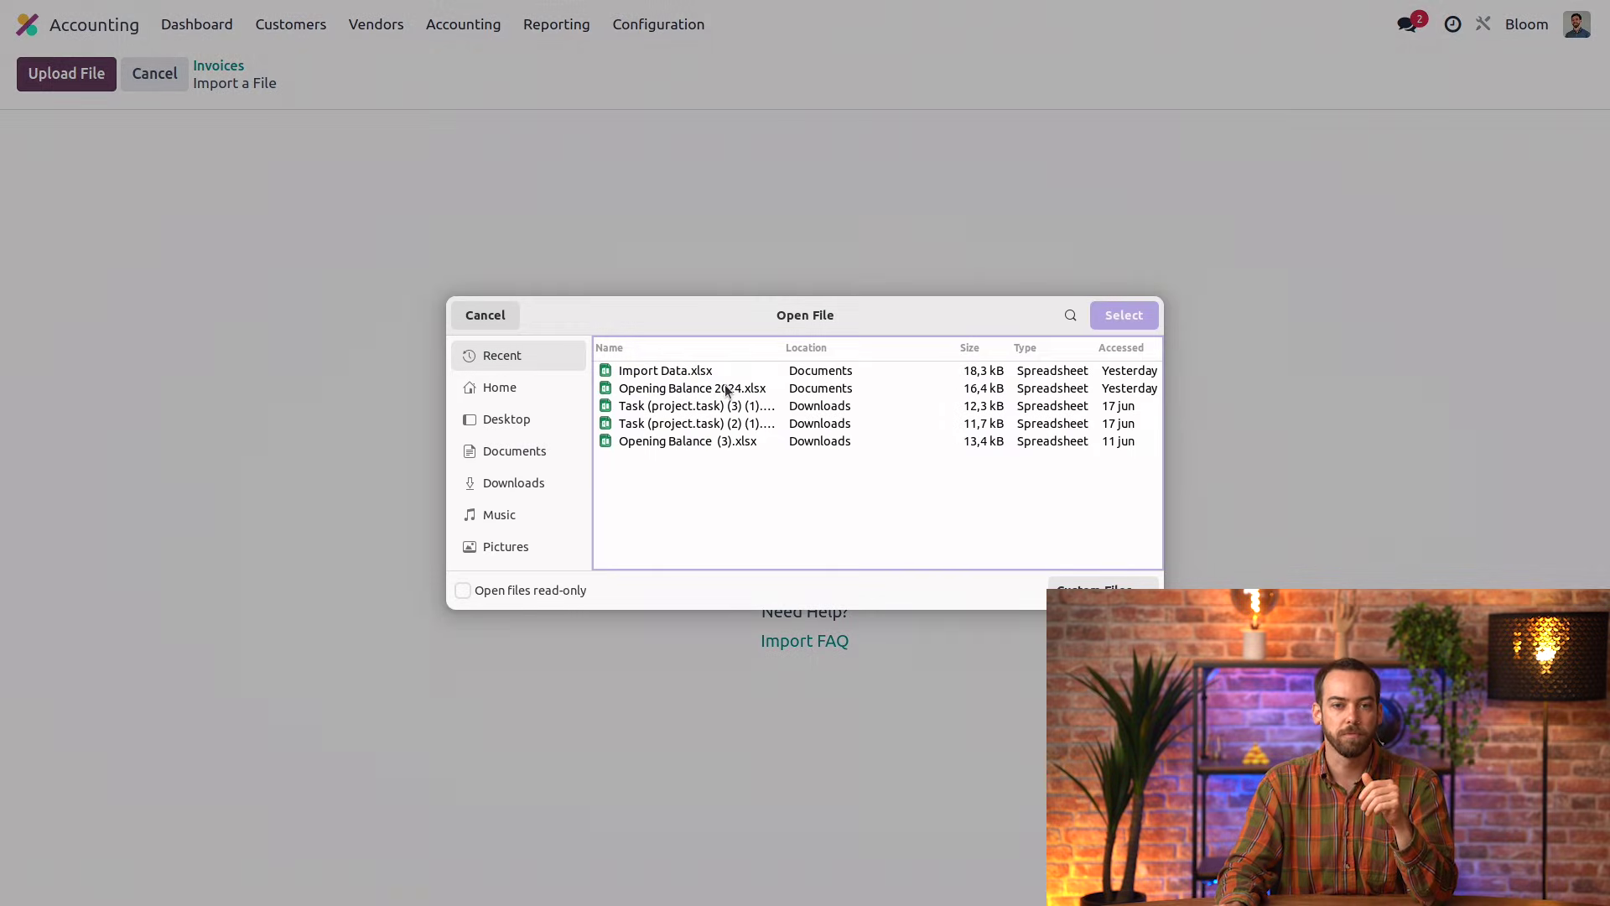
pyautogui.doubleClick(726, 391)
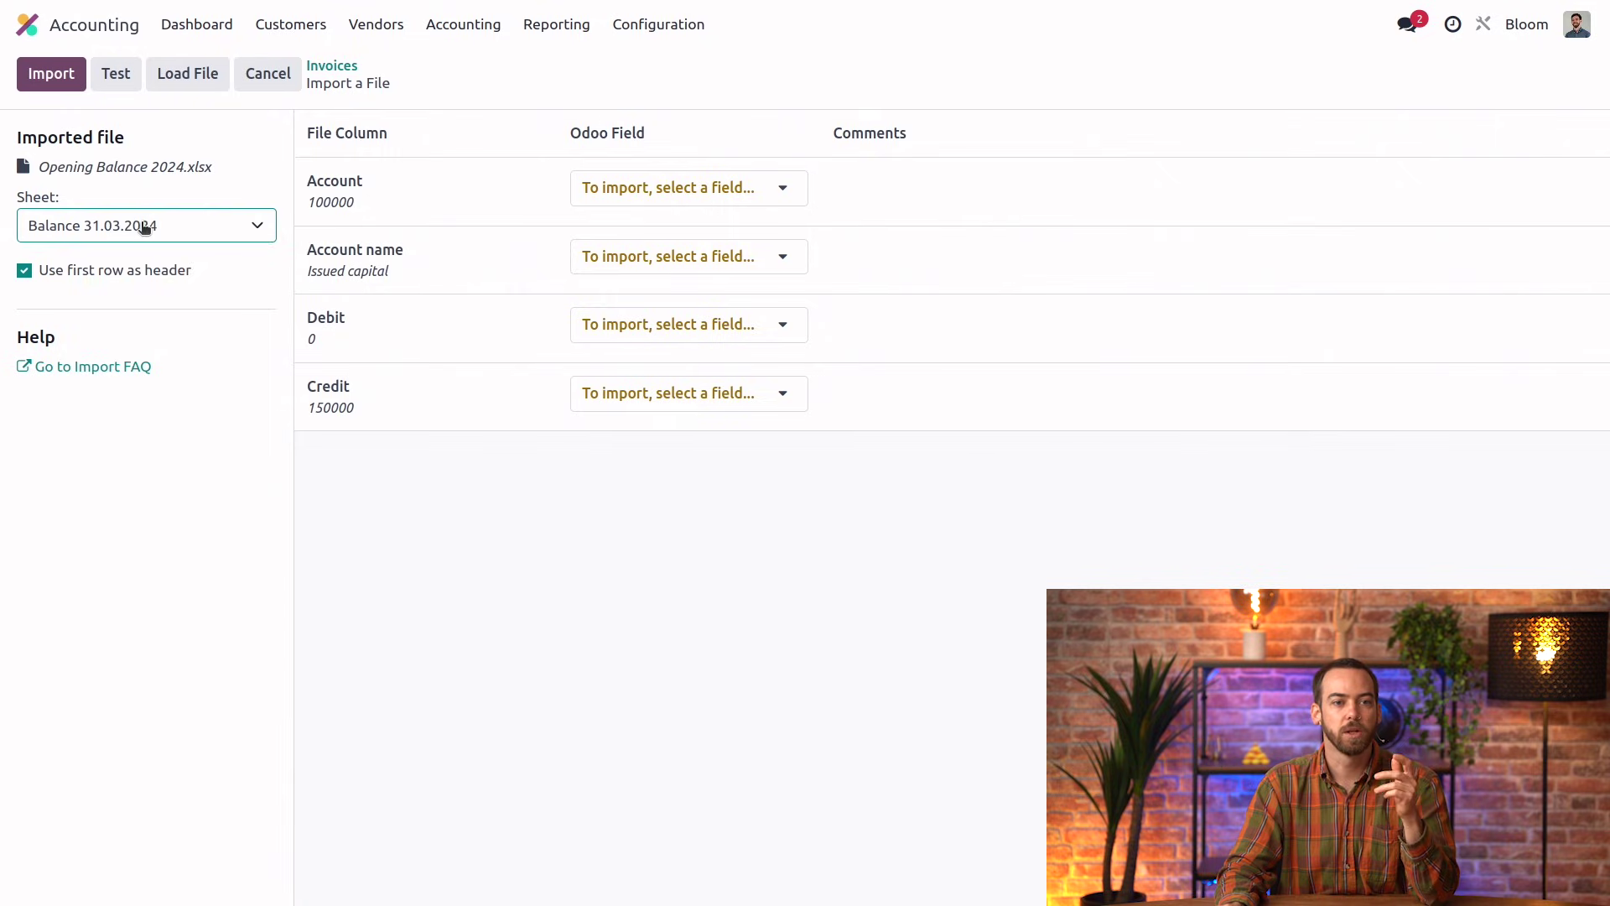
pyautogui.click(144, 228)
pyautogui.click(164, 287)
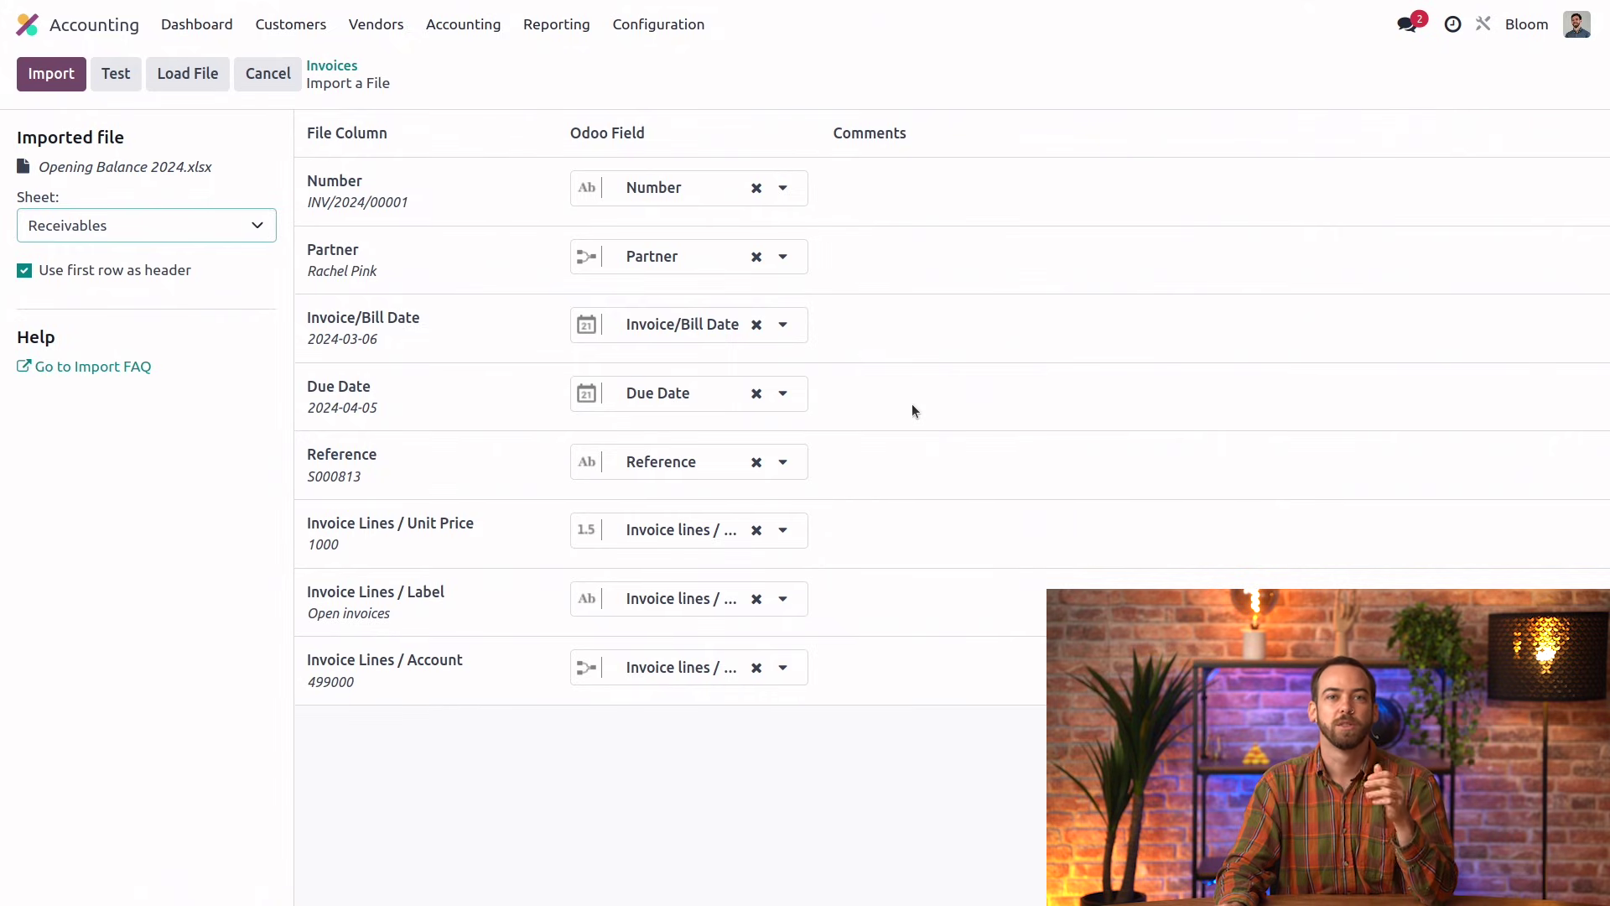
pyautogui.click(116, 77)
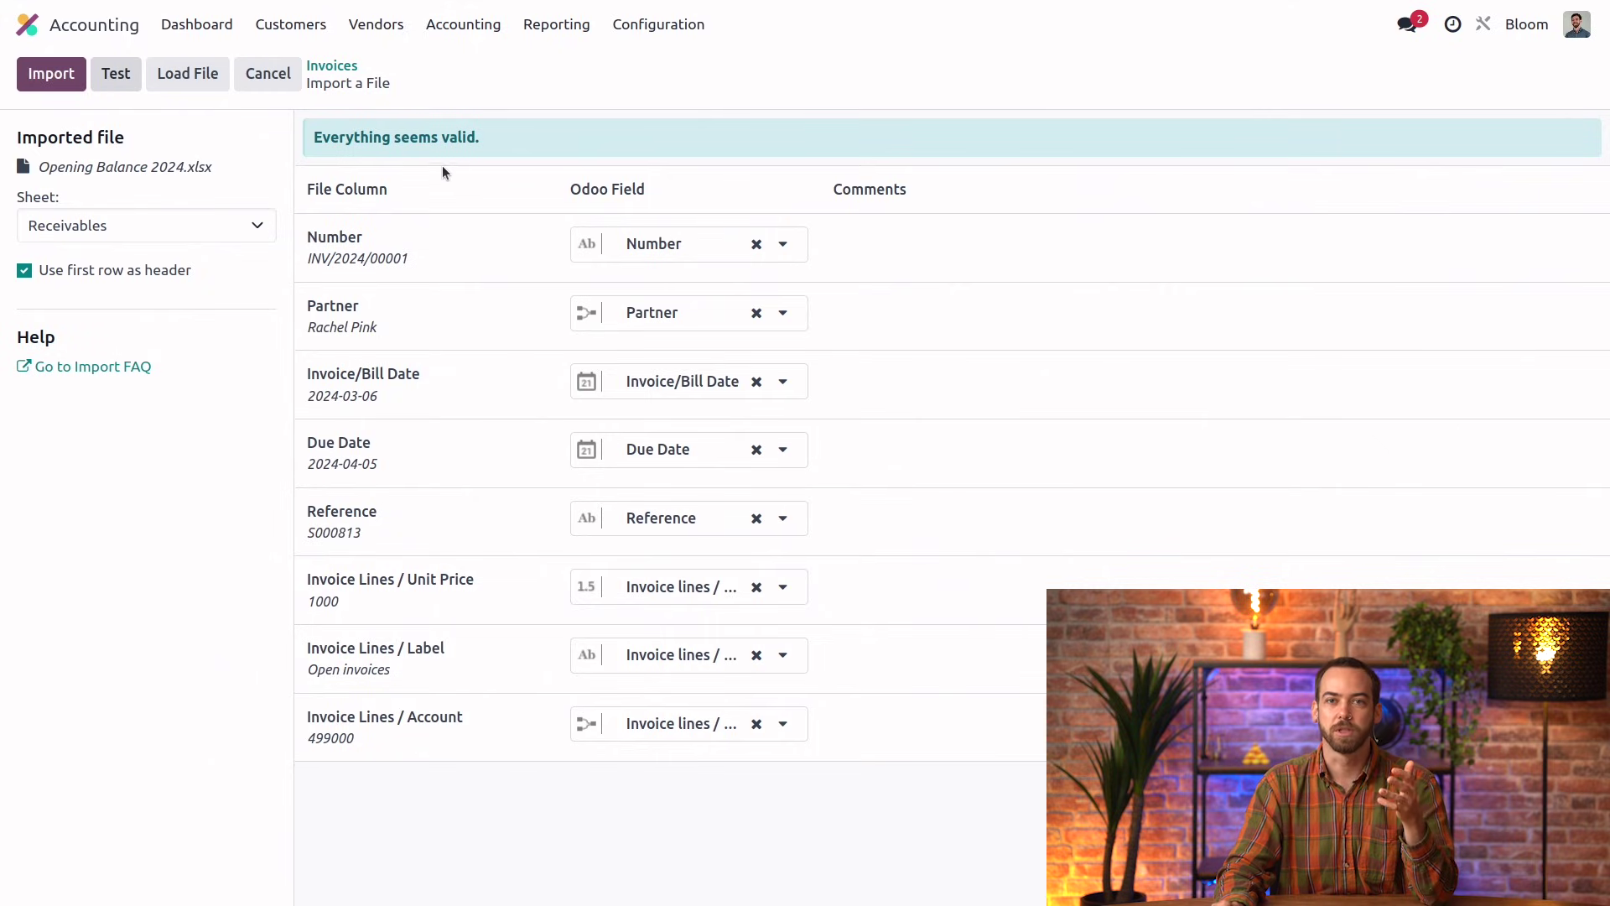
pyautogui.click(77, 81)
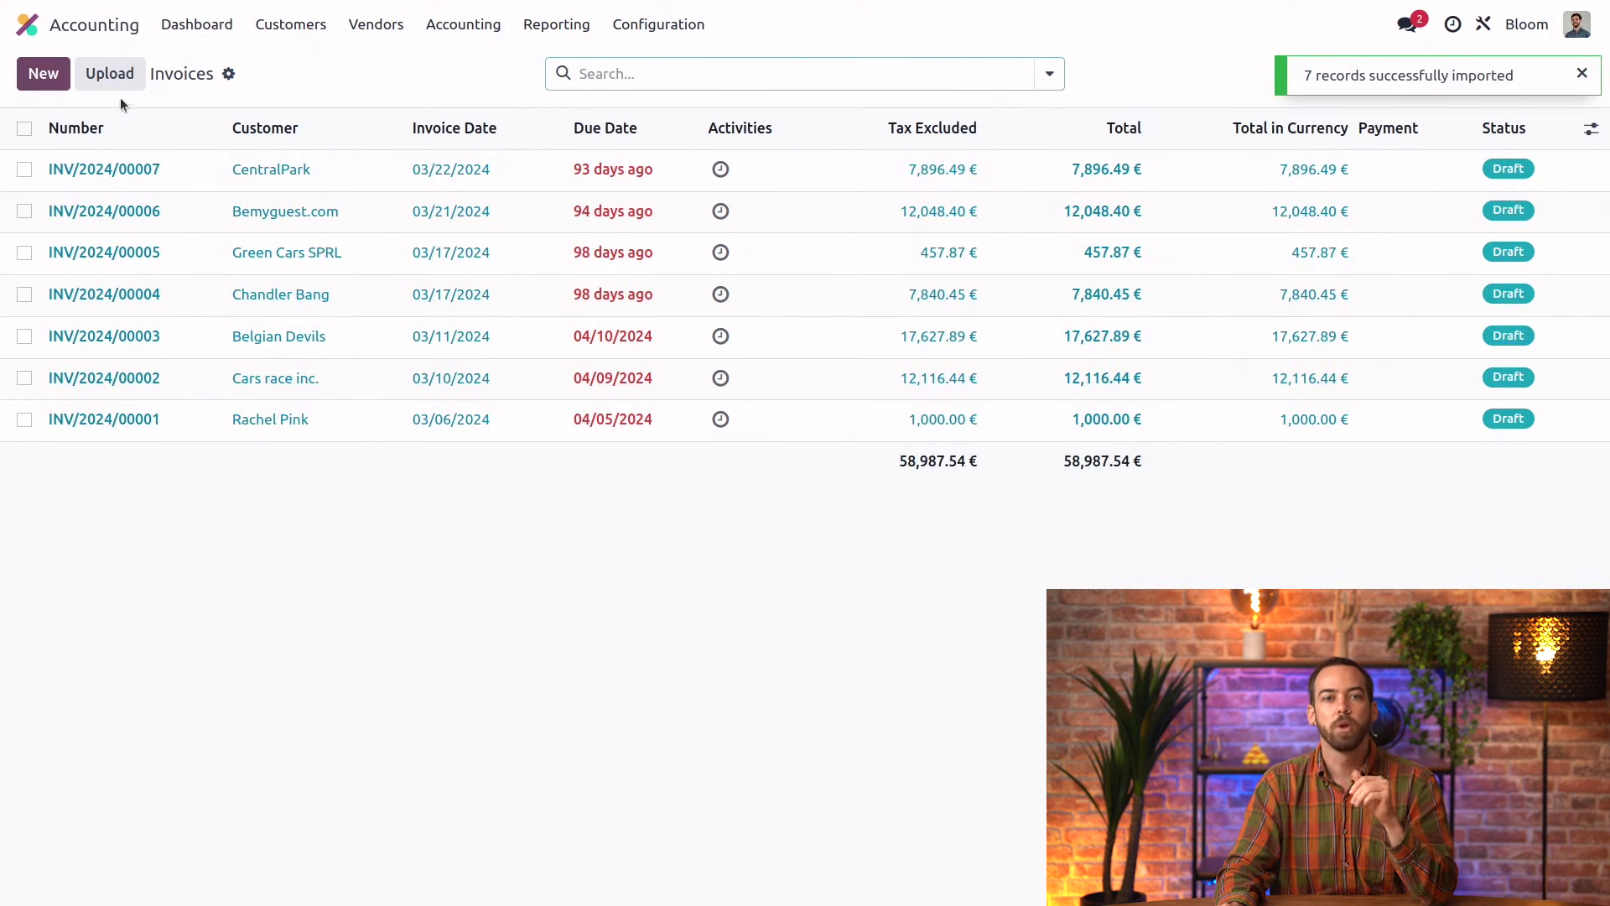
pyautogui.click(195, 173)
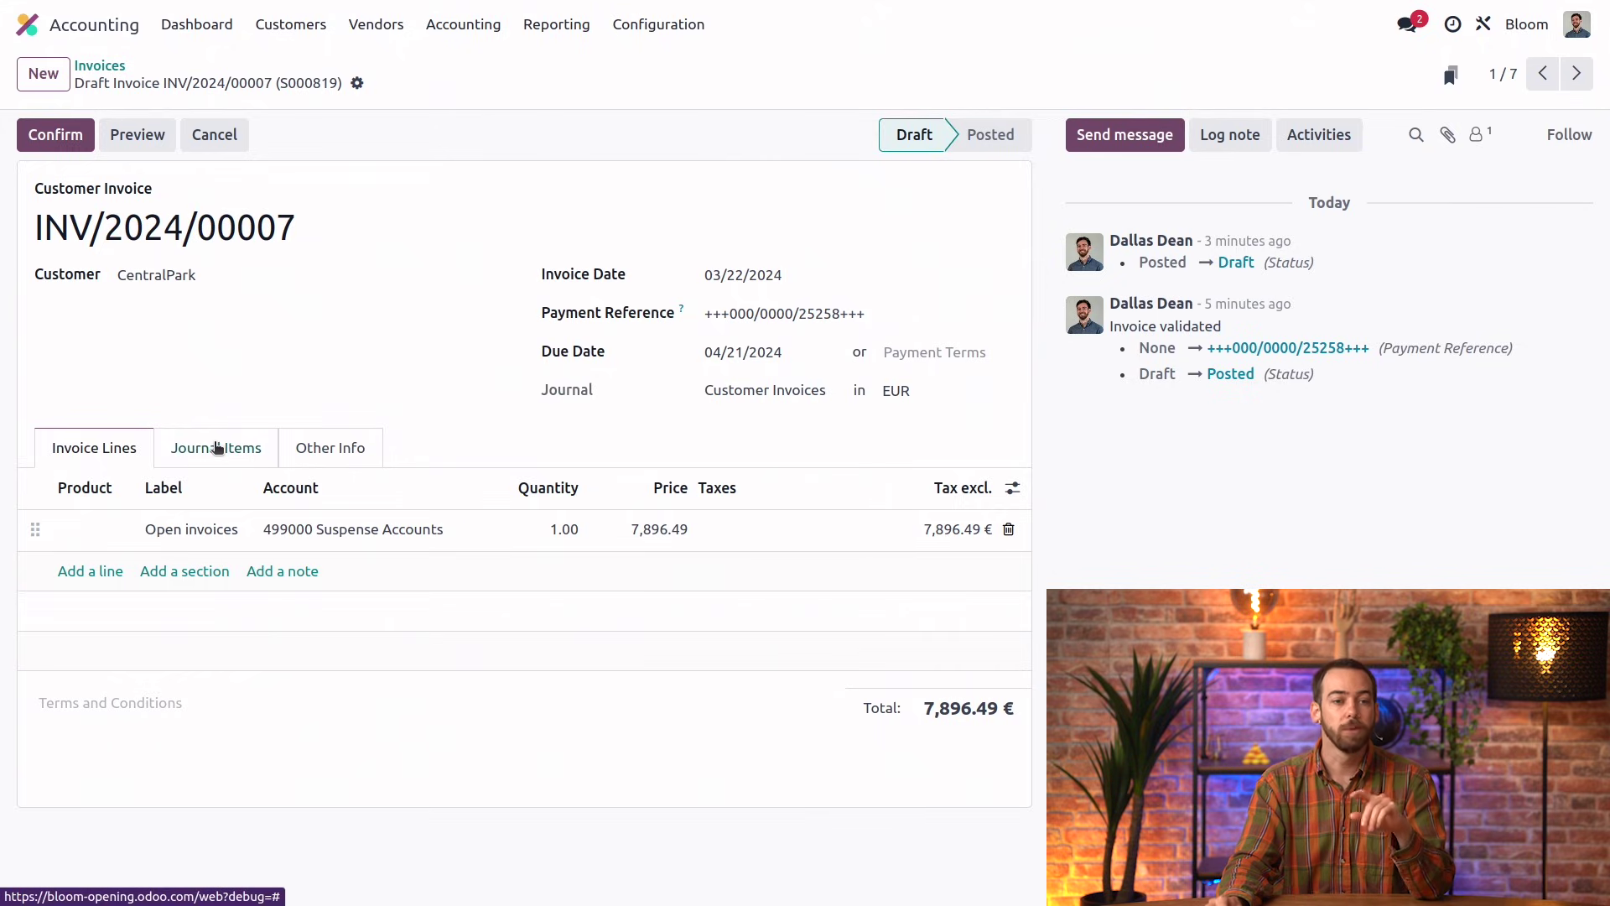
pyautogui.click(216, 447)
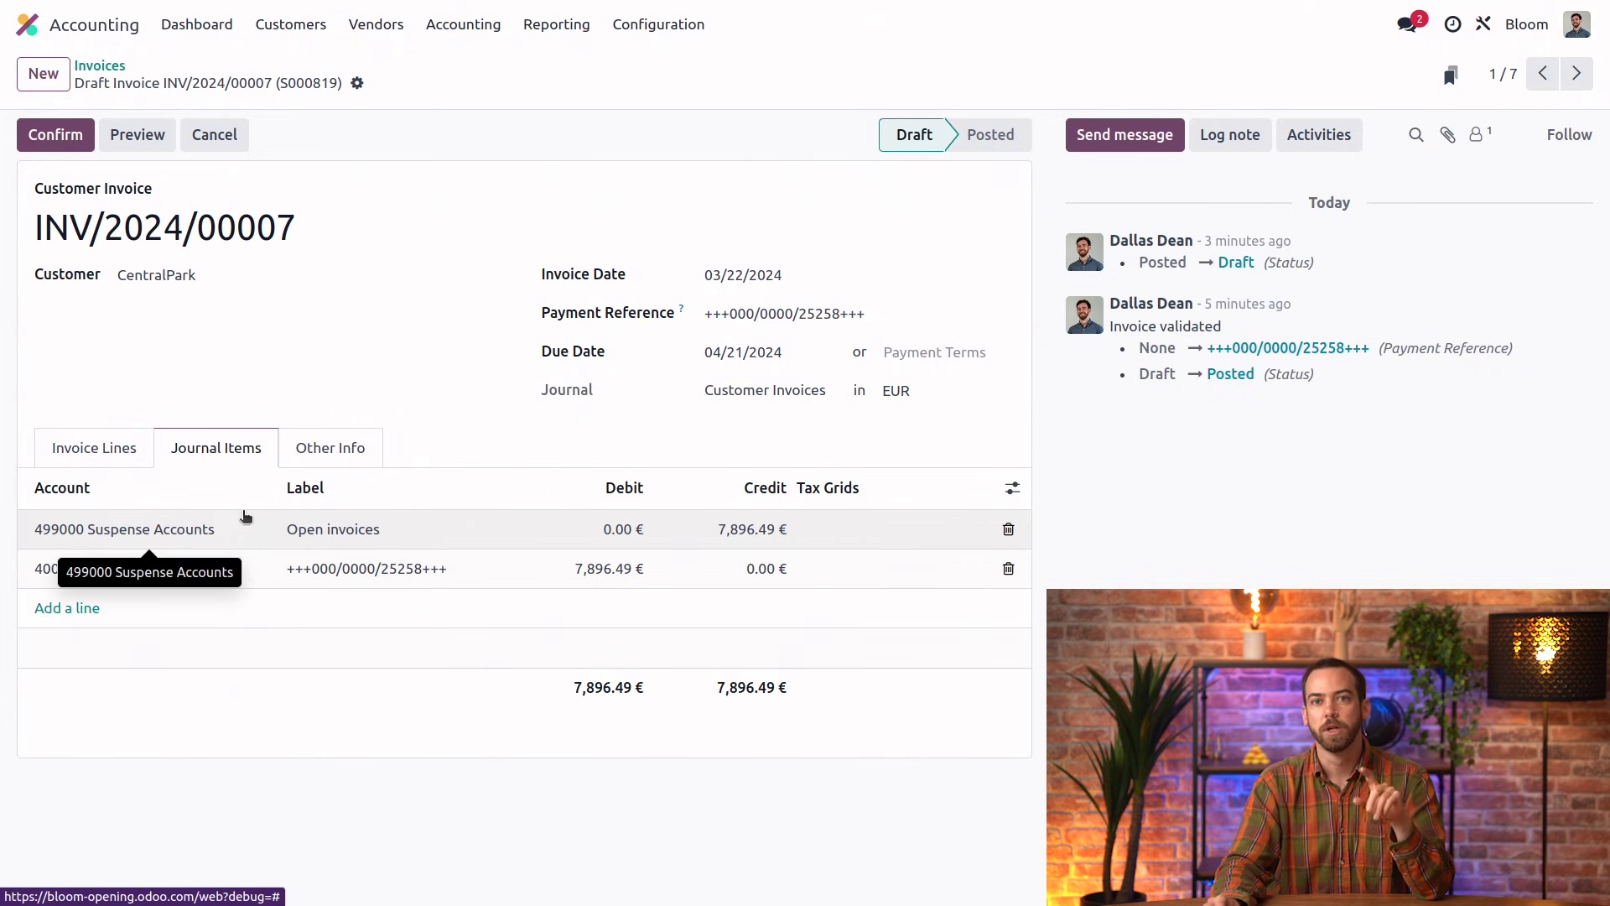
# Step: Post all seven customer invoices (58,987.54 €) at once, leaving each Not Paid
pyautogui.click(101, 74)
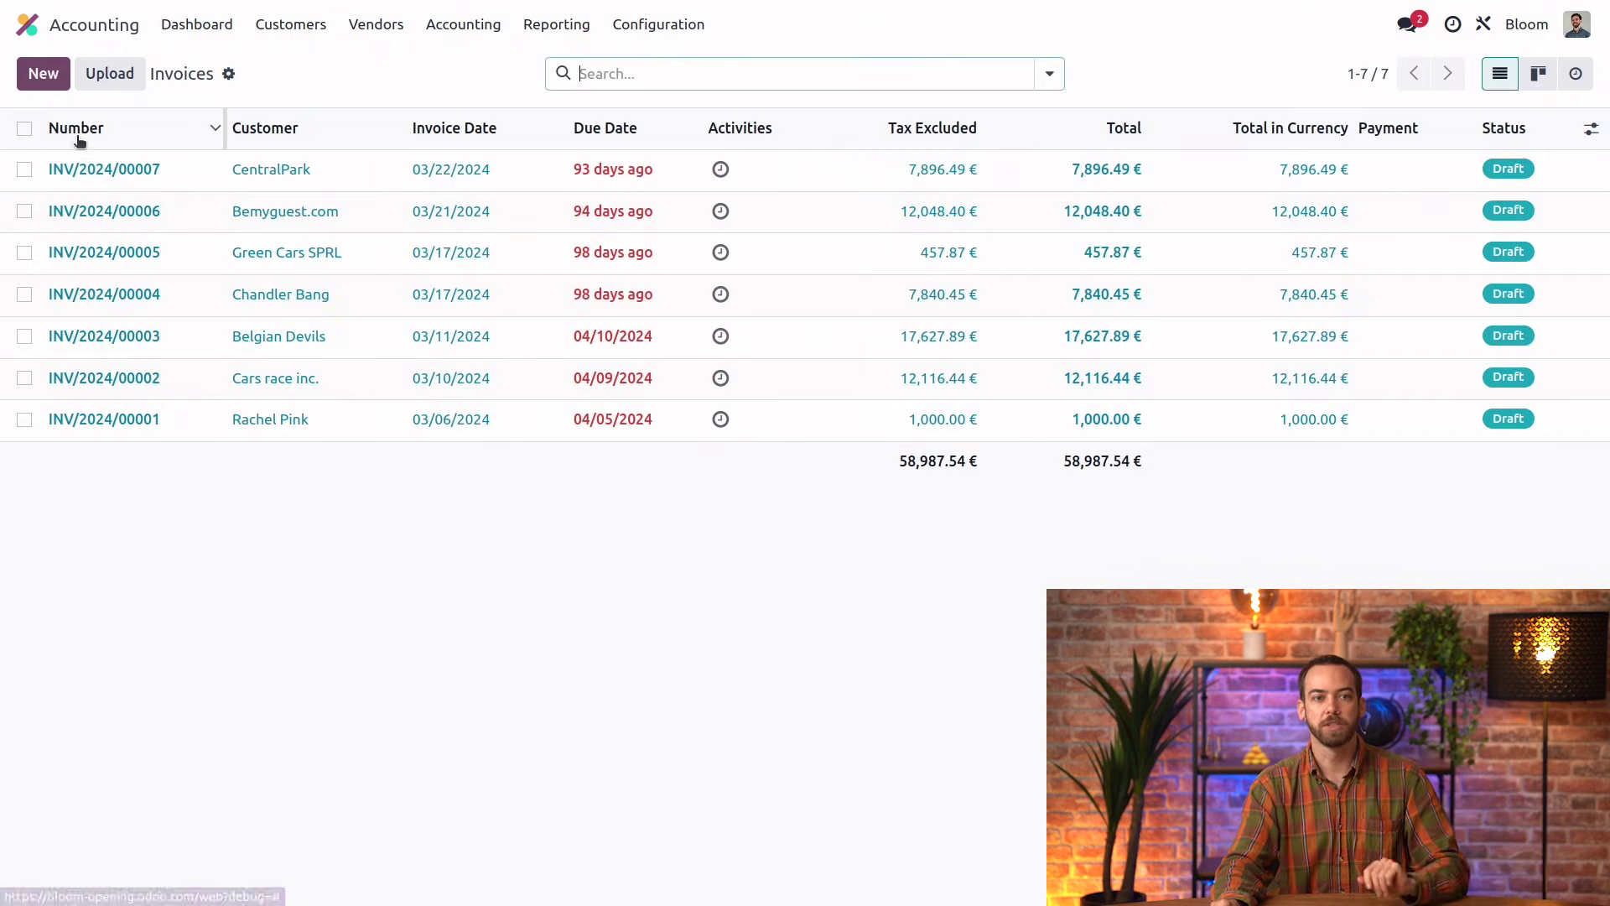
pyautogui.click(24, 128)
pyautogui.click(978, 74)
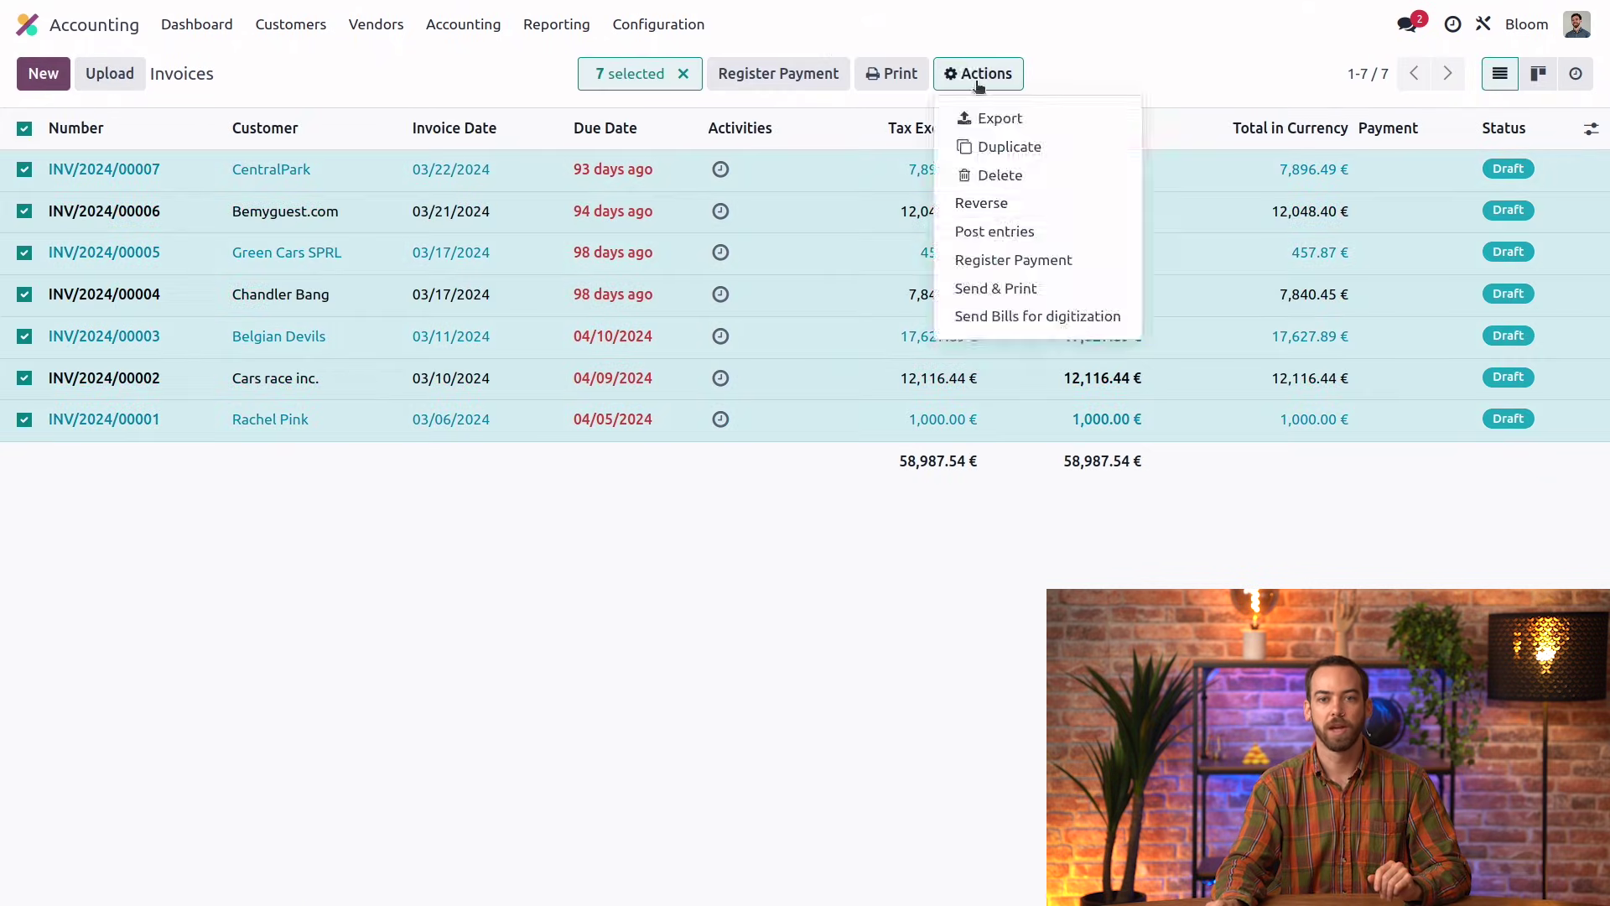
pyautogui.click(1037, 241)
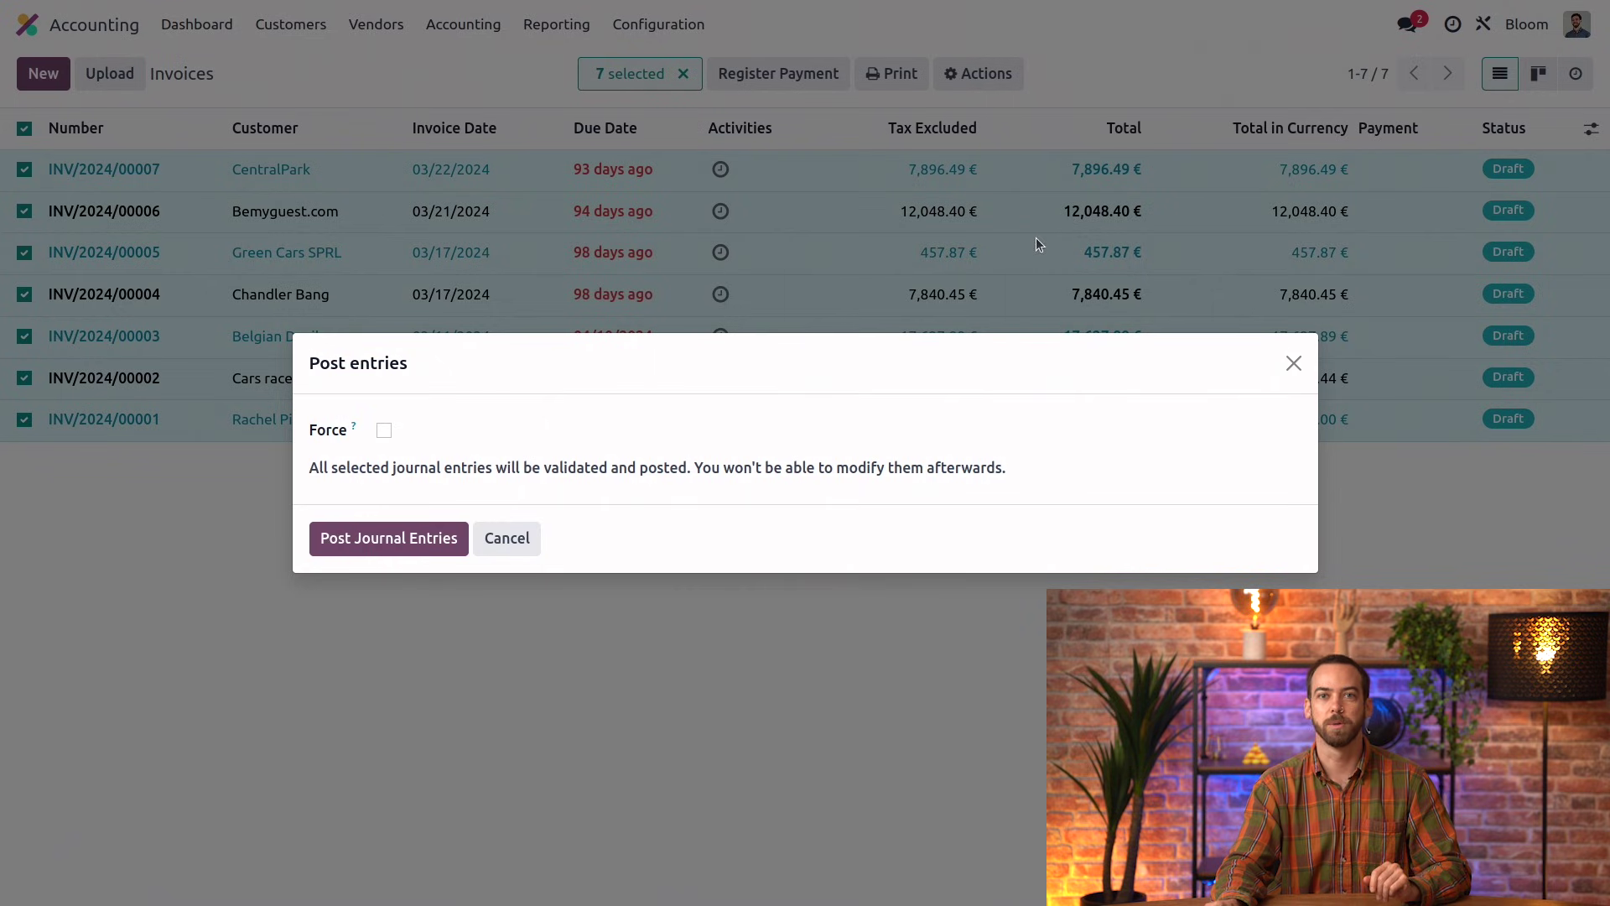
pyautogui.click(388, 546)
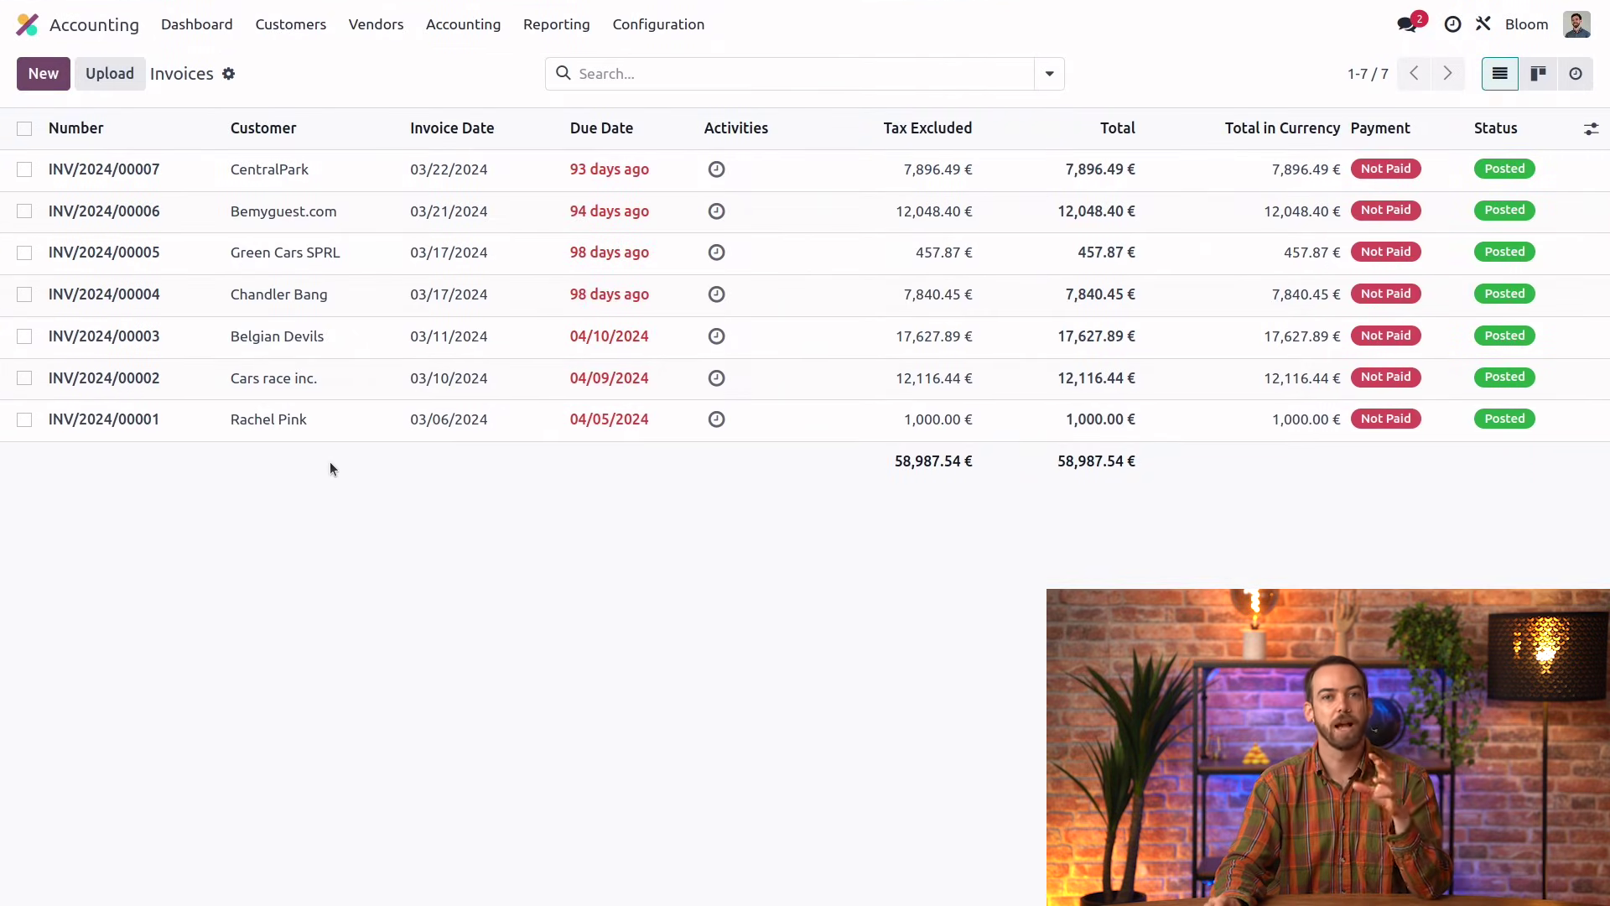
# Step: Import the Payables sheet as draft bills BILL/2024/00001 to 00006, totalling -112,568.36 €
pyautogui.click(377, 25)
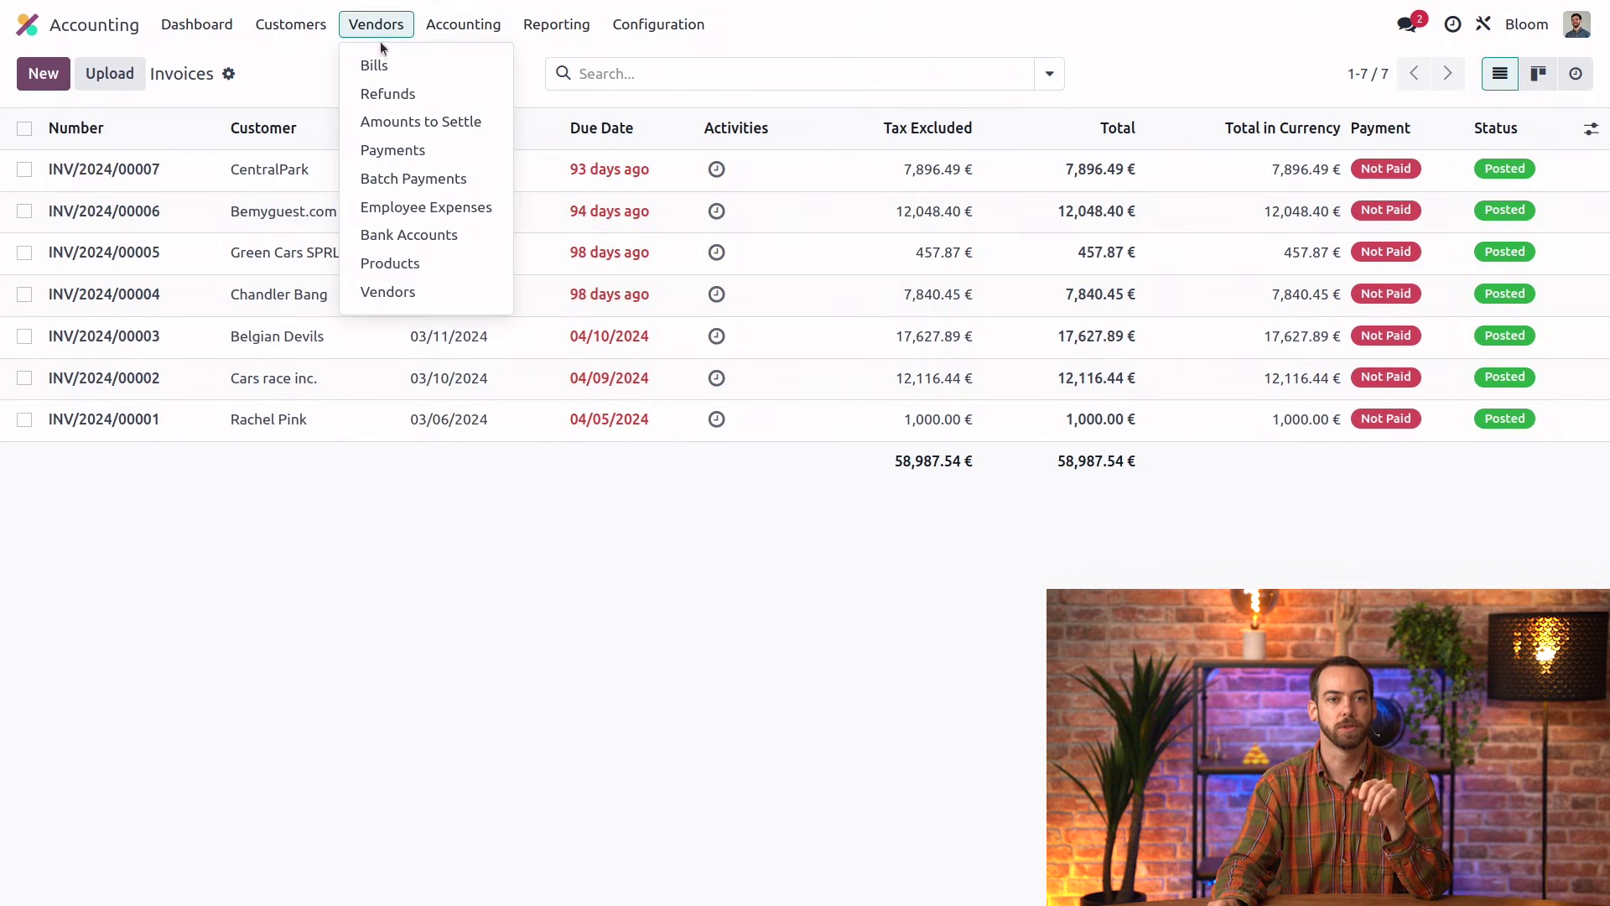
pyautogui.click(411, 64)
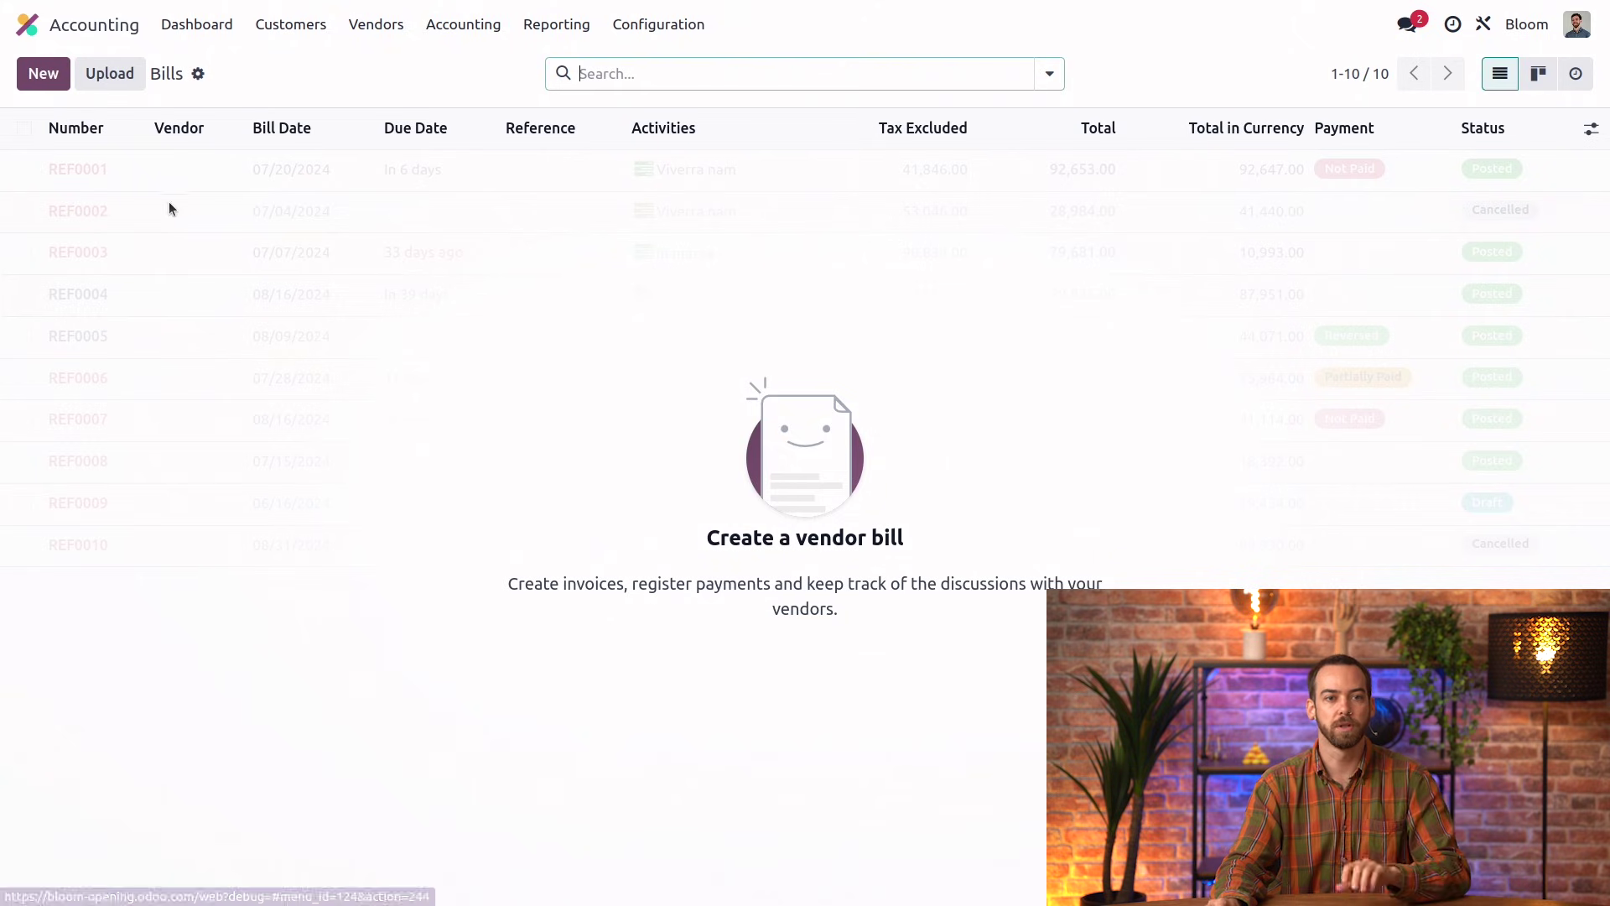
pyautogui.click(201, 76)
pyautogui.click(330, 112)
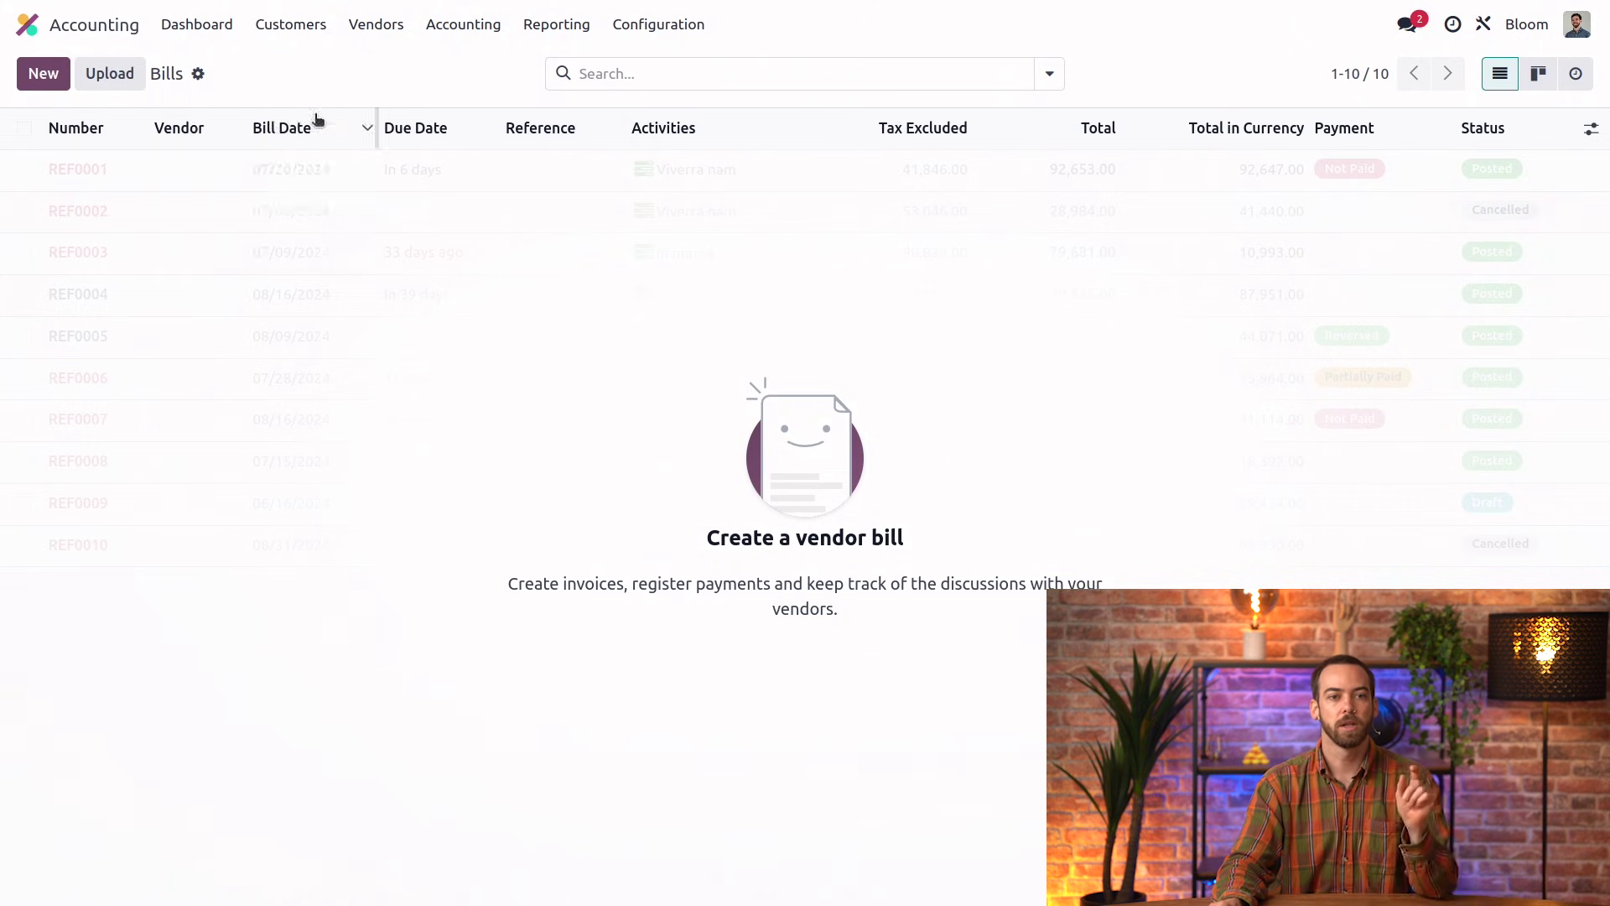
pyautogui.click(105, 88)
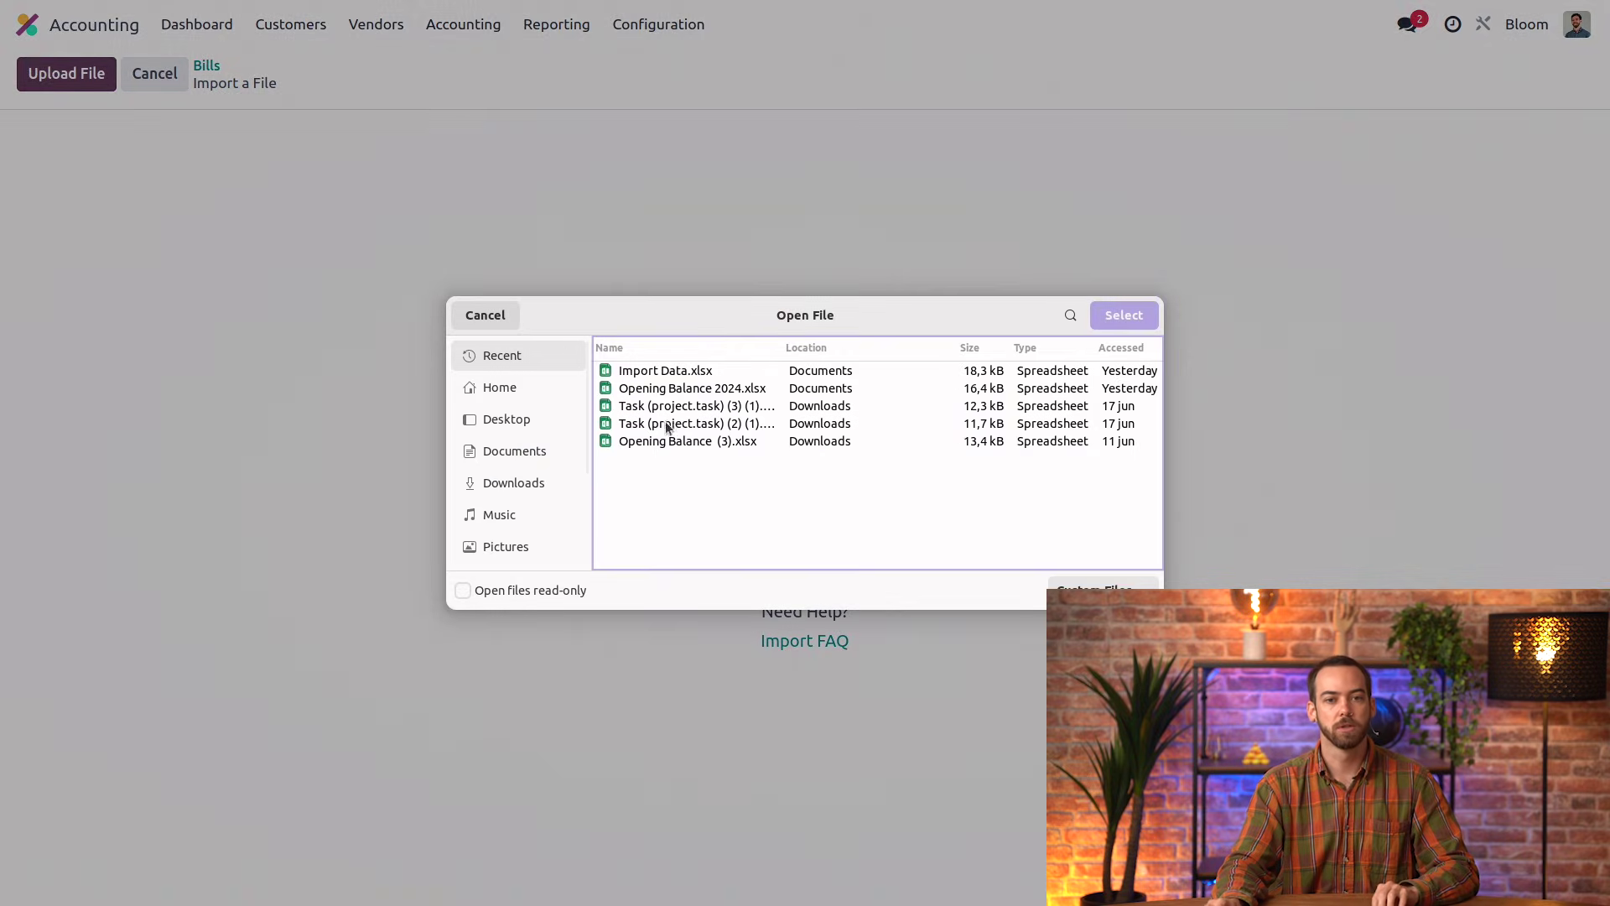
pyautogui.click(703, 389)
pyautogui.doubleClick(703, 389)
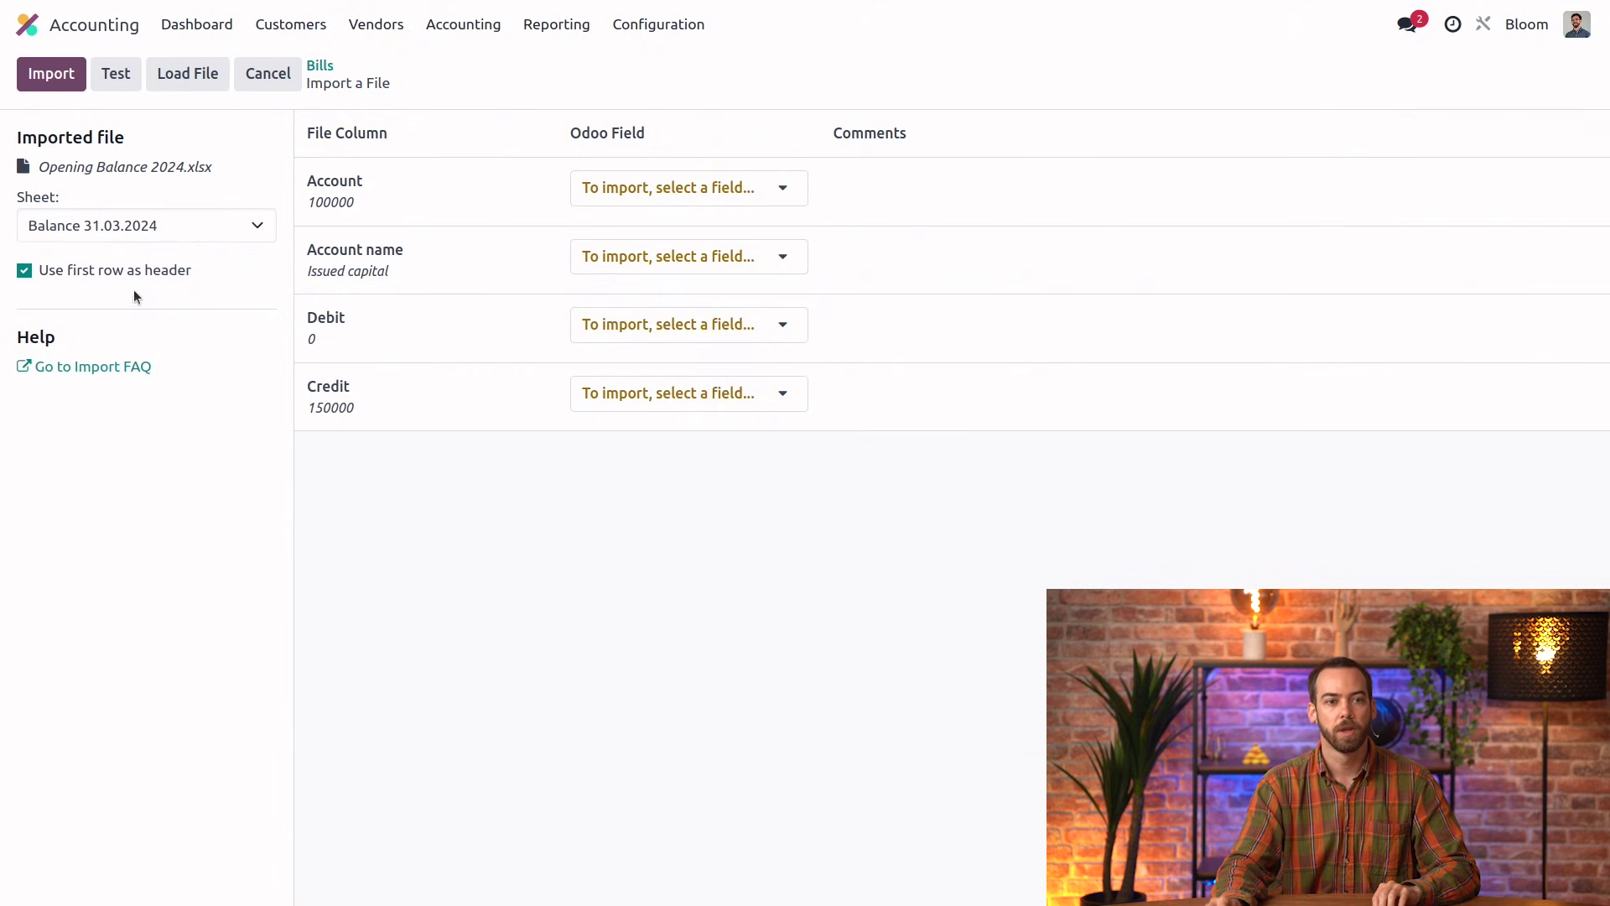
pyautogui.click(161, 235)
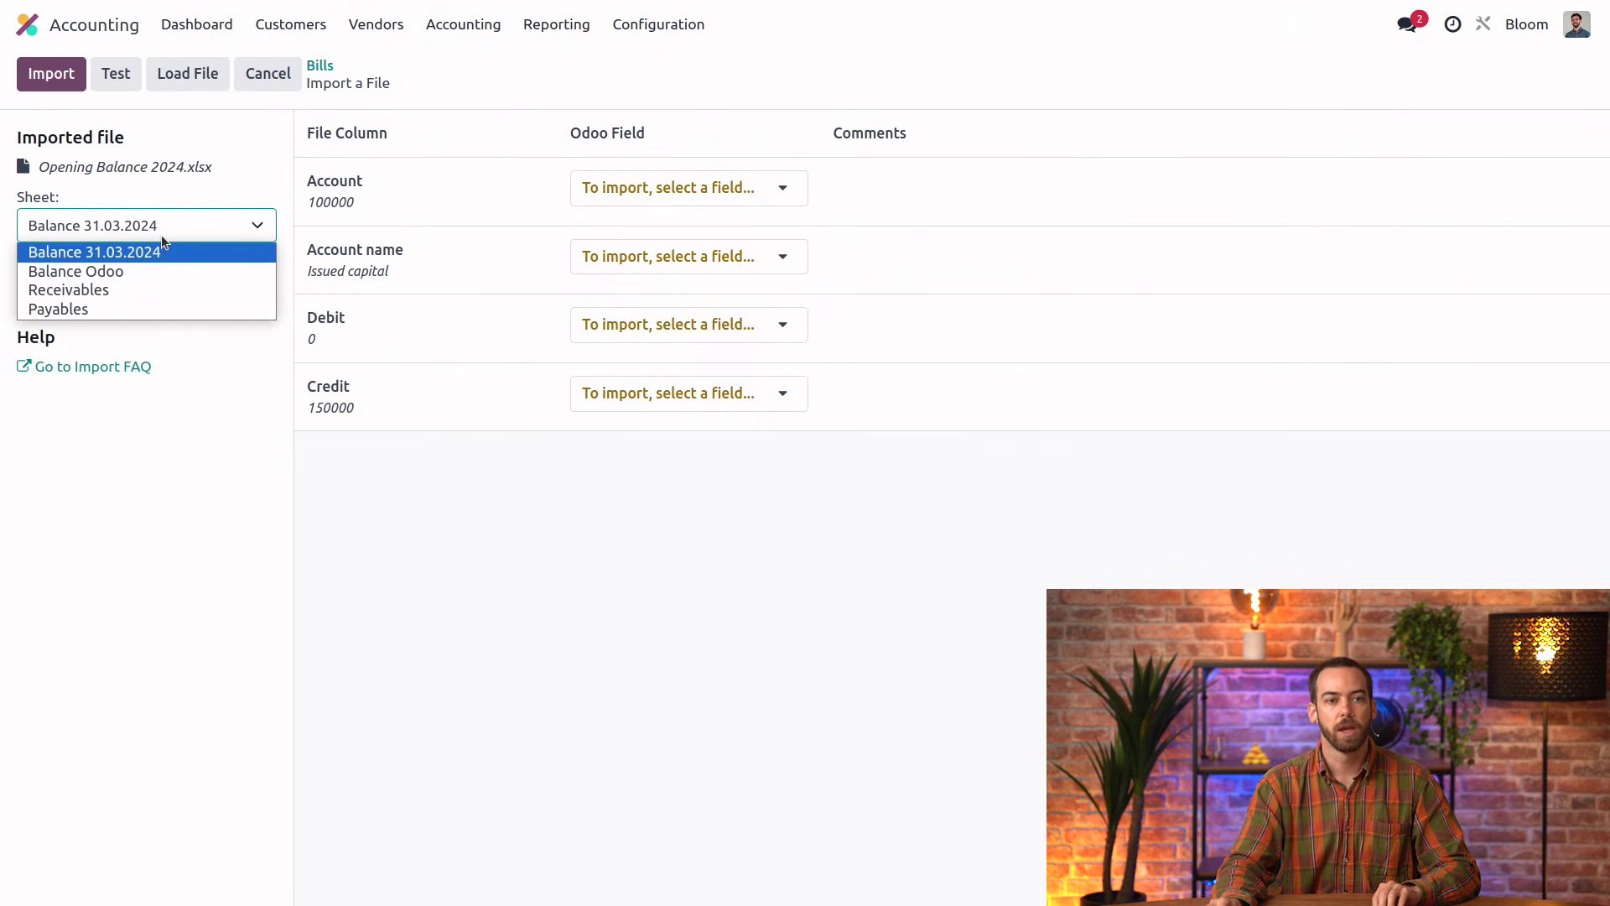
pyautogui.click(159, 309)
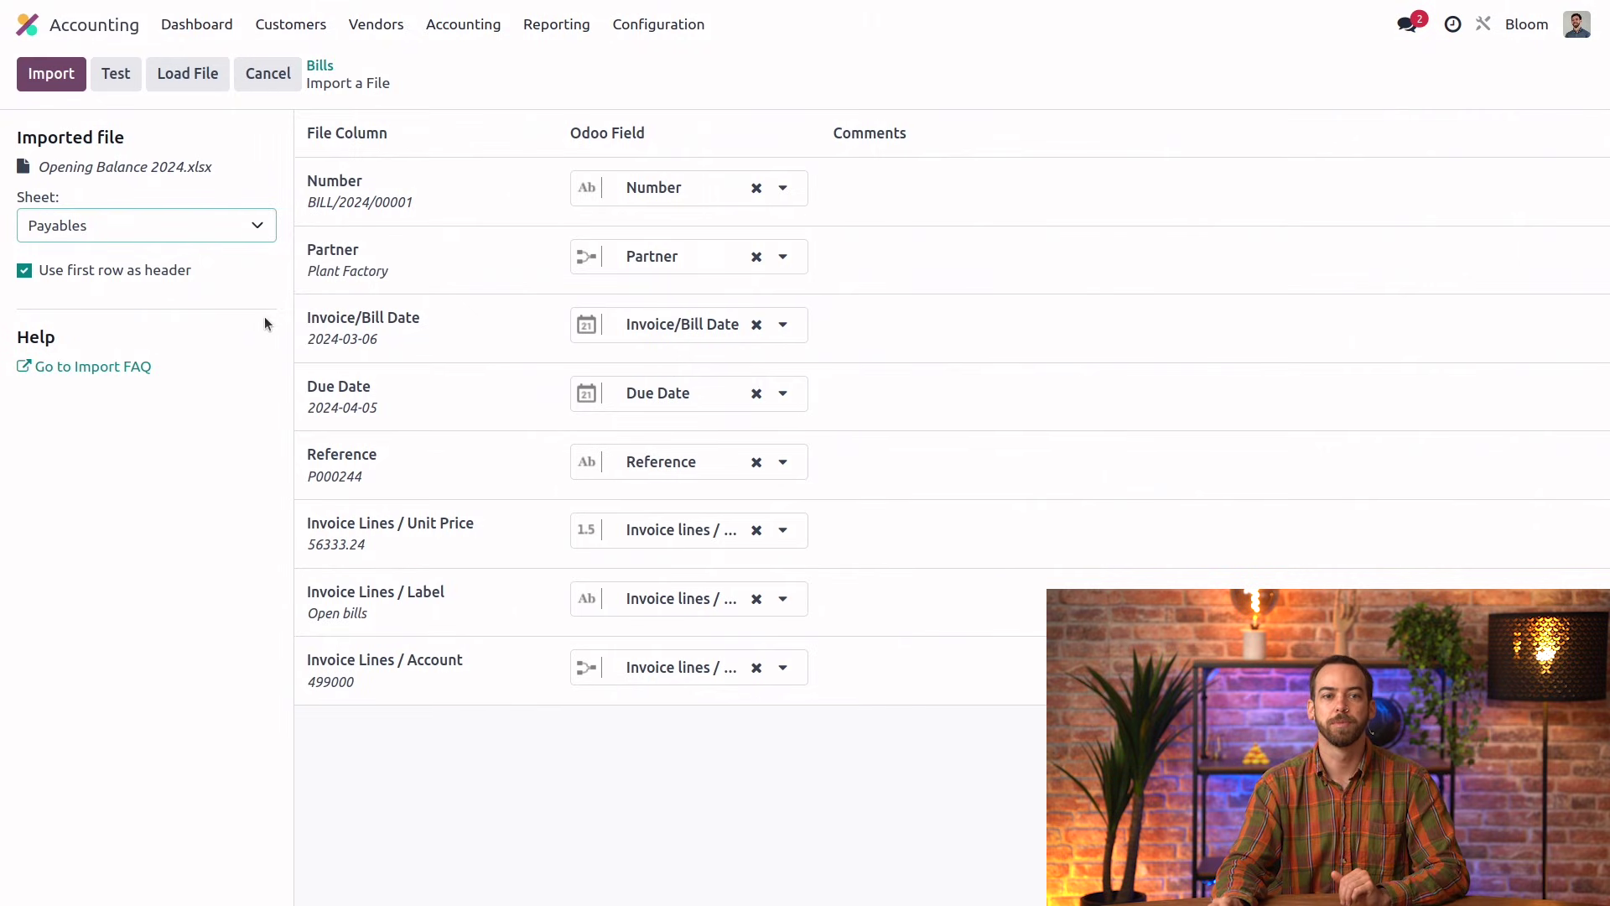
pyautogui.click(130, 82)
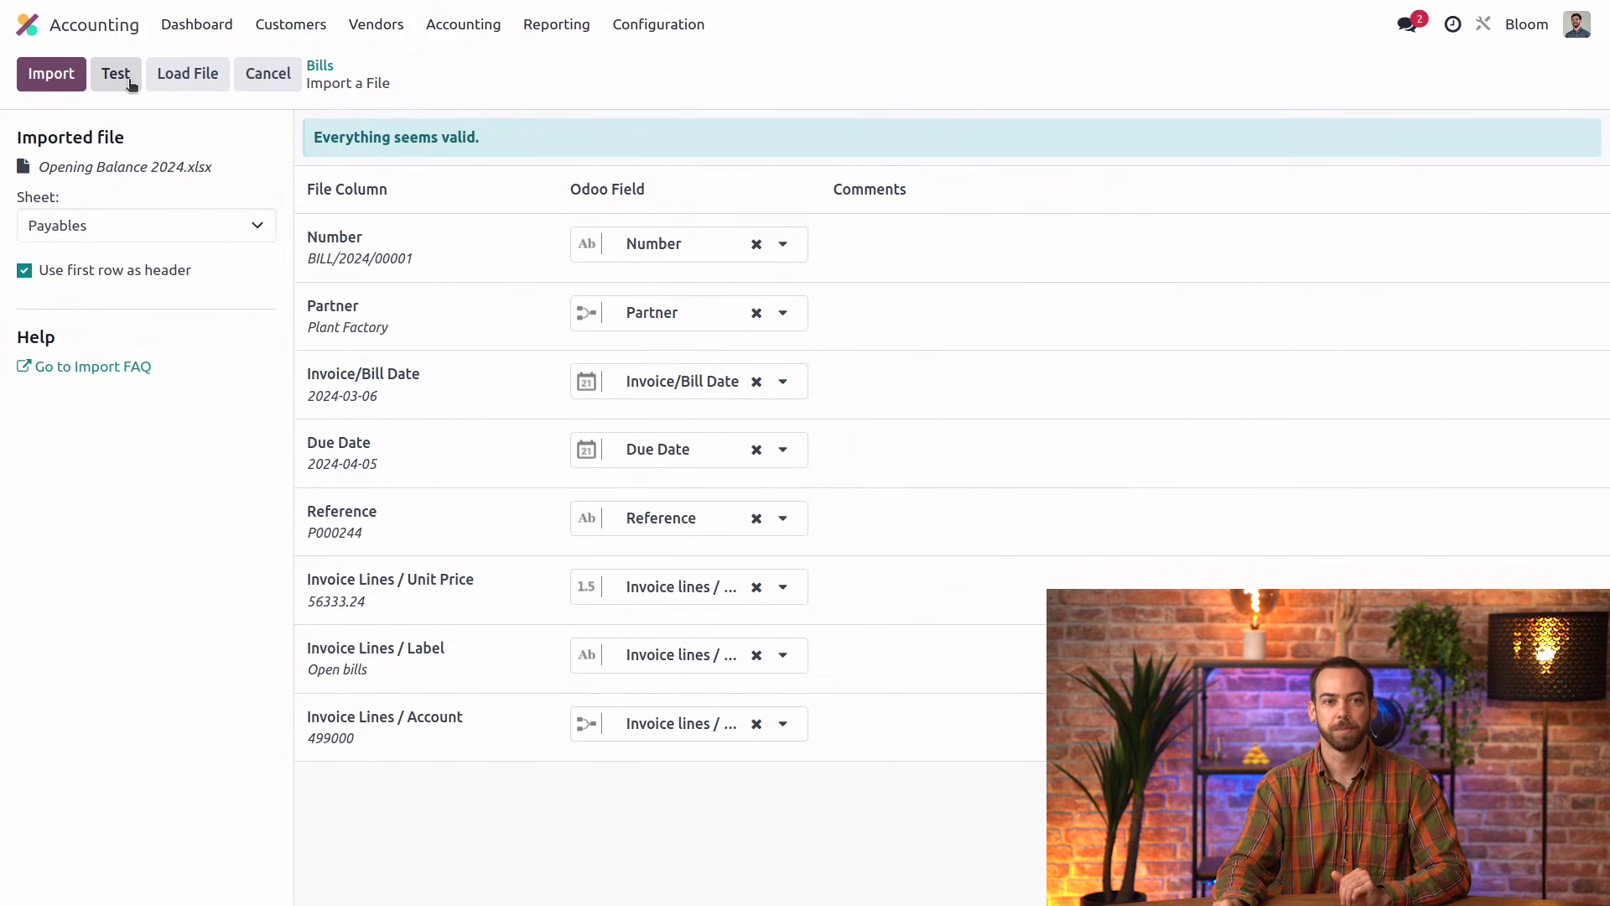
pyautogui.click(68, 85)
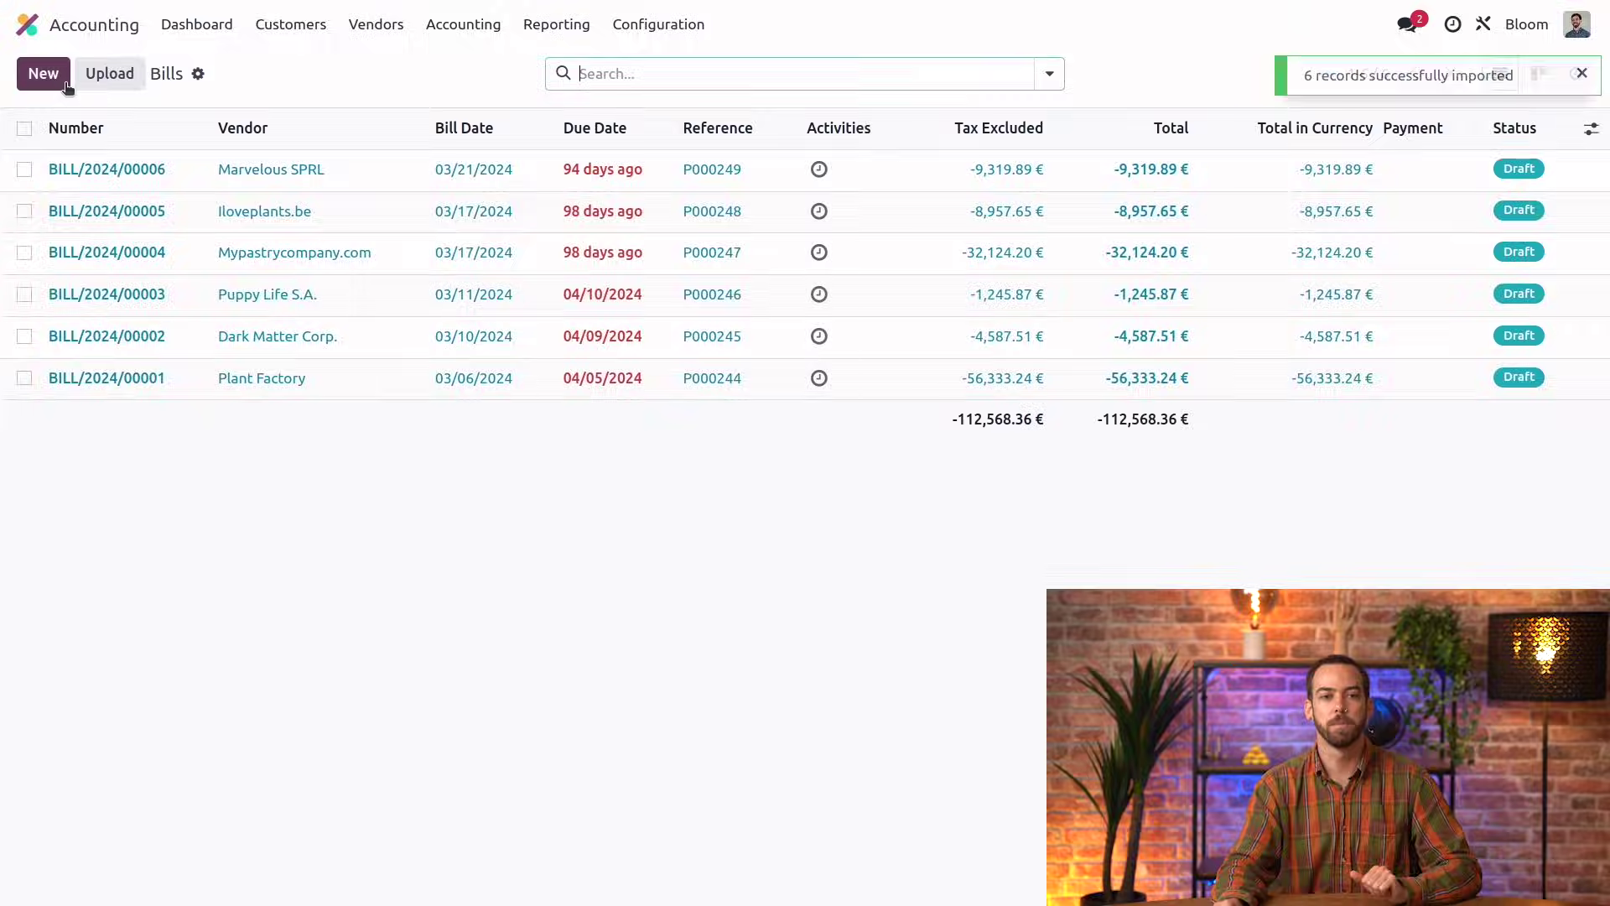
# Step: Post all six vendor bills at once, crediting Suppliers 112,568.36 € and clearing Suspense to 0.00 €
pyautogui.click(25, 128)
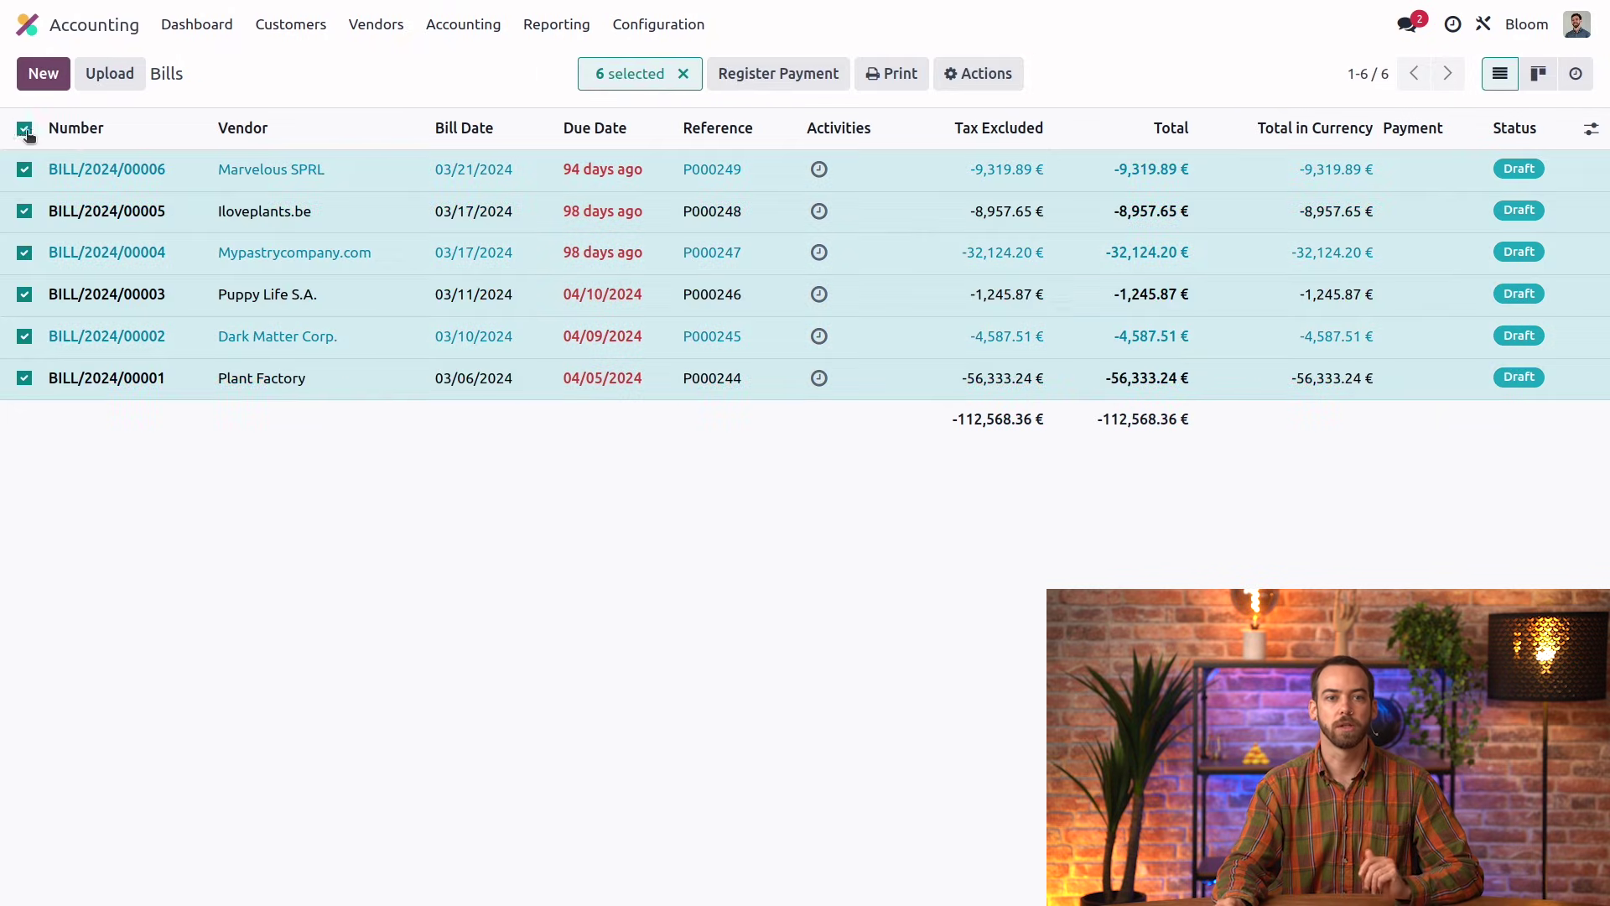
pyautogui.click(980, 74)
pyautogui.click(1020, 233)
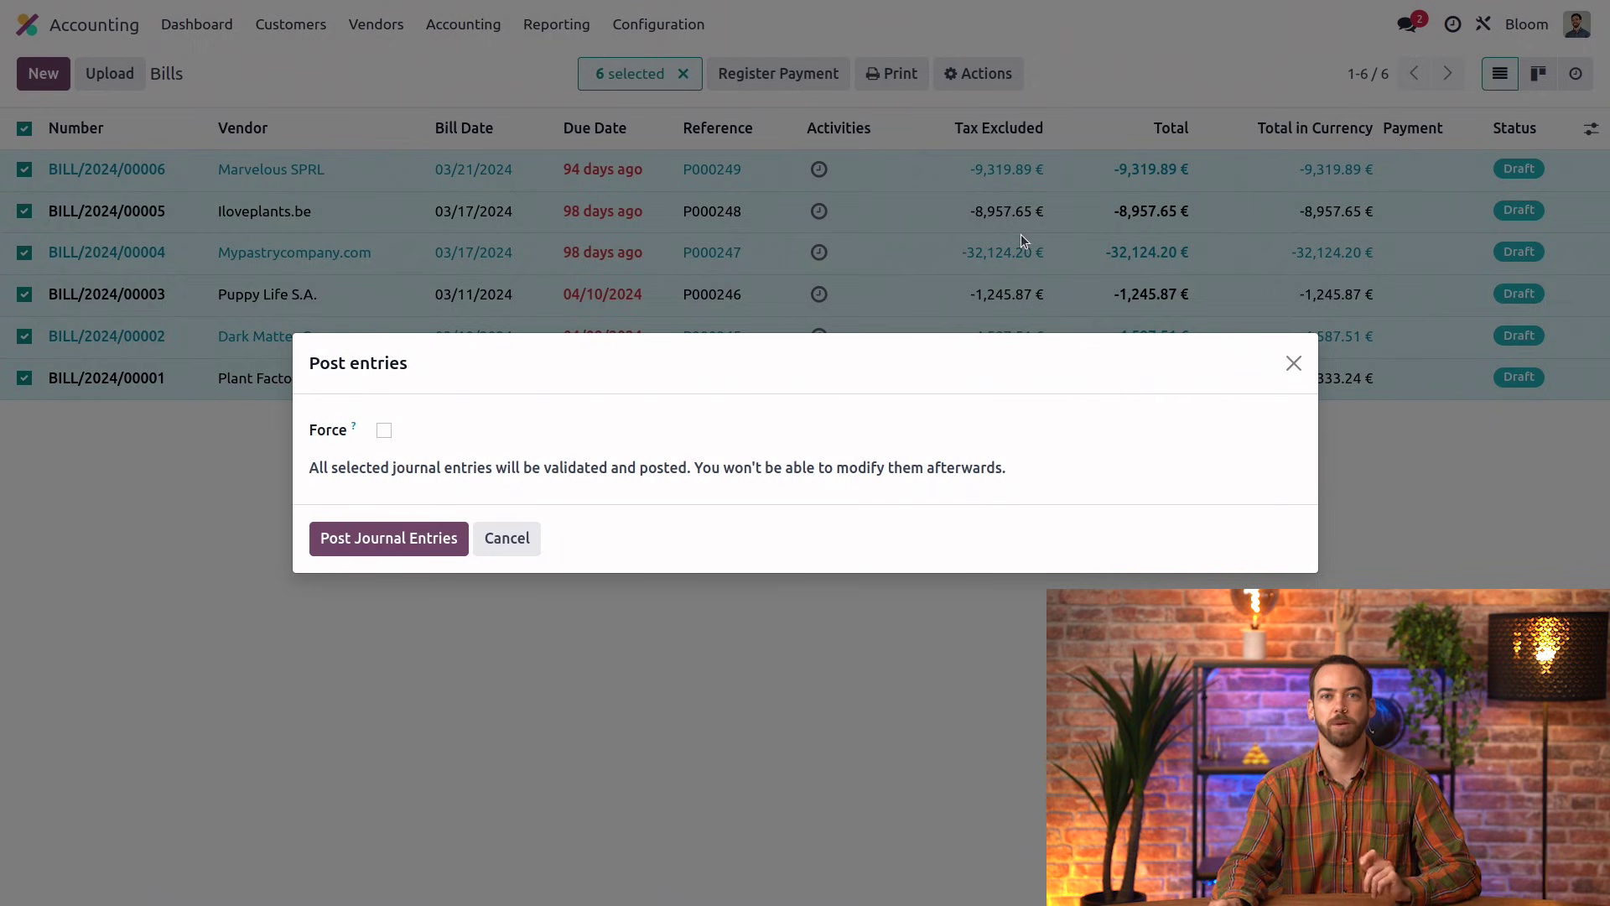
pyautogui.click(390, 545)
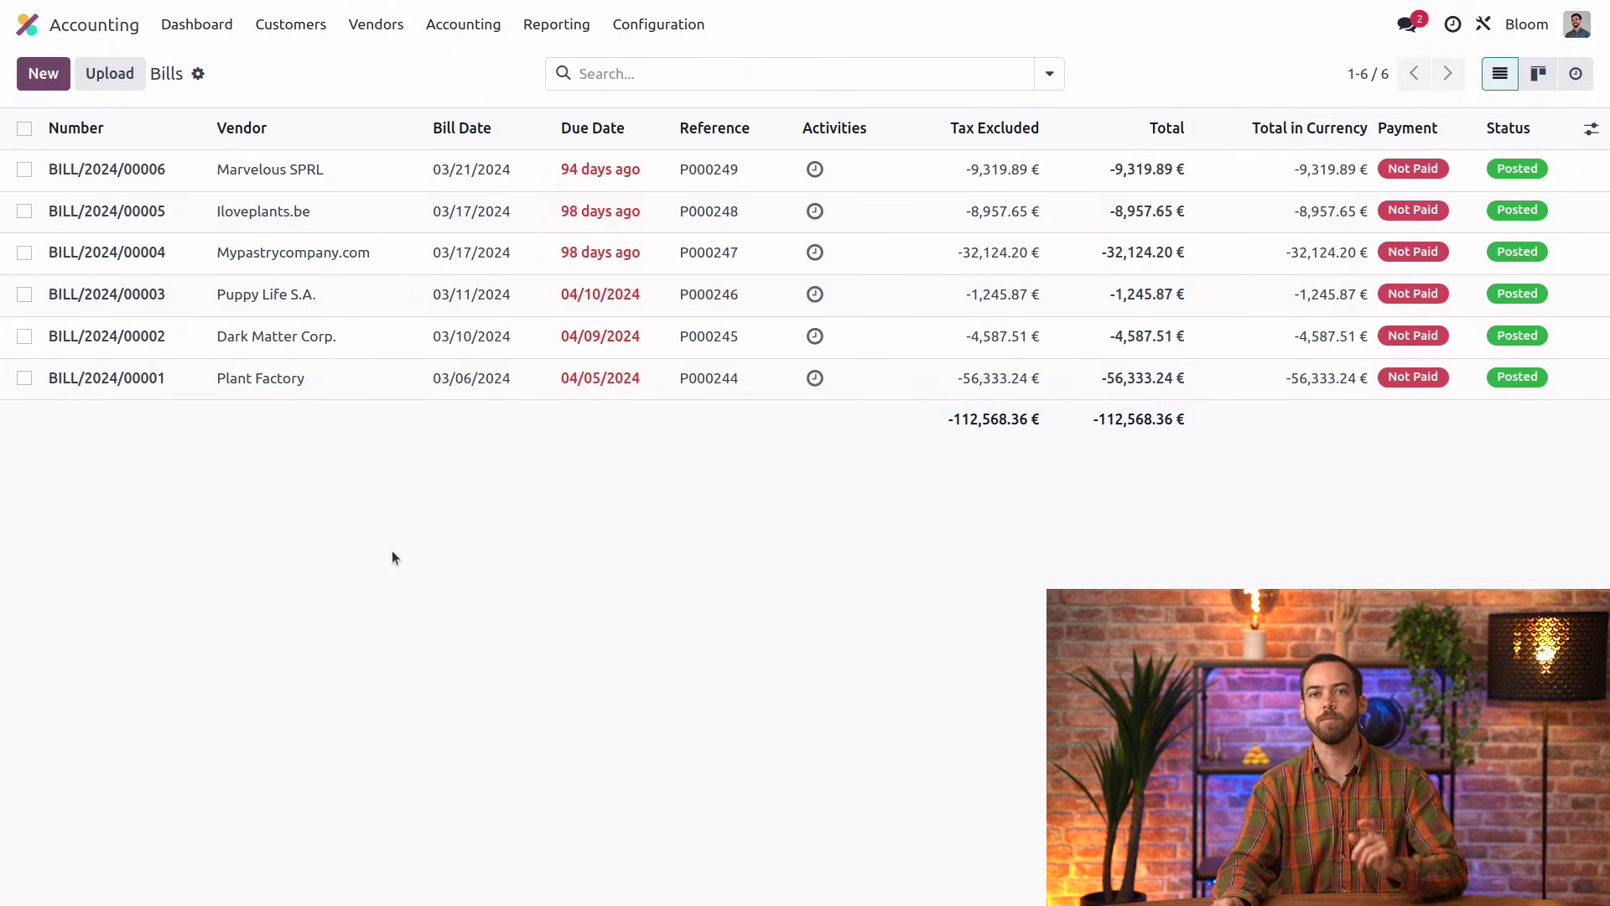
pyautogui.click(544, 24)
# Step: Check the General Ledger totals 694,824.80 € each side, with 63,669.83 € under Outstanding Payments
pyautogui.click(620, 300)
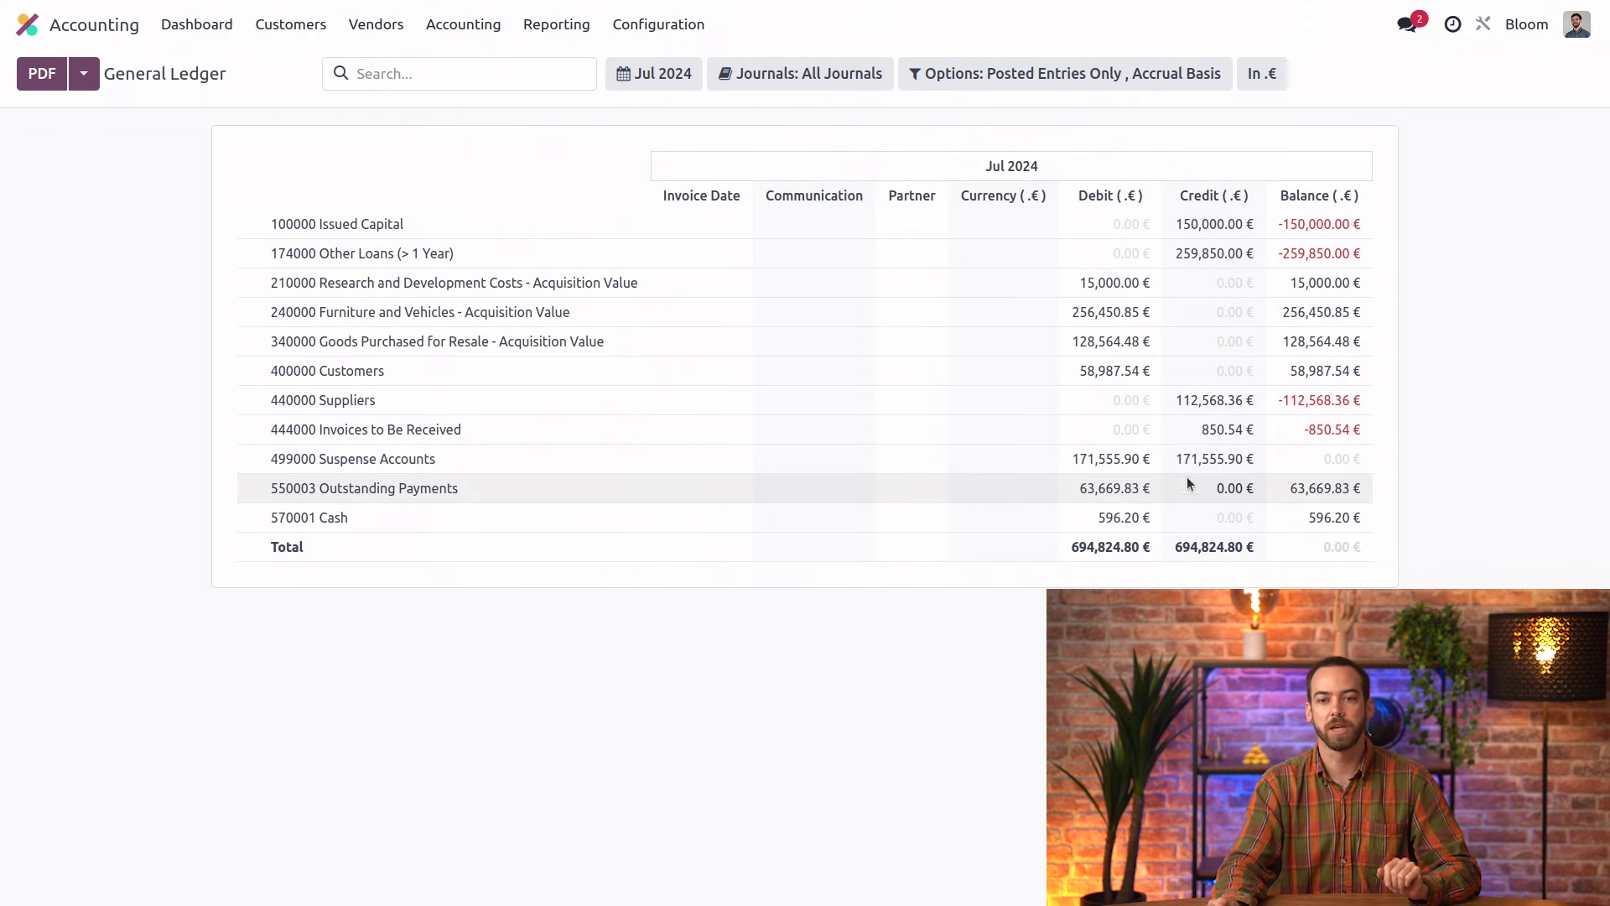
pyautogui.doubleClick(1115, 490)
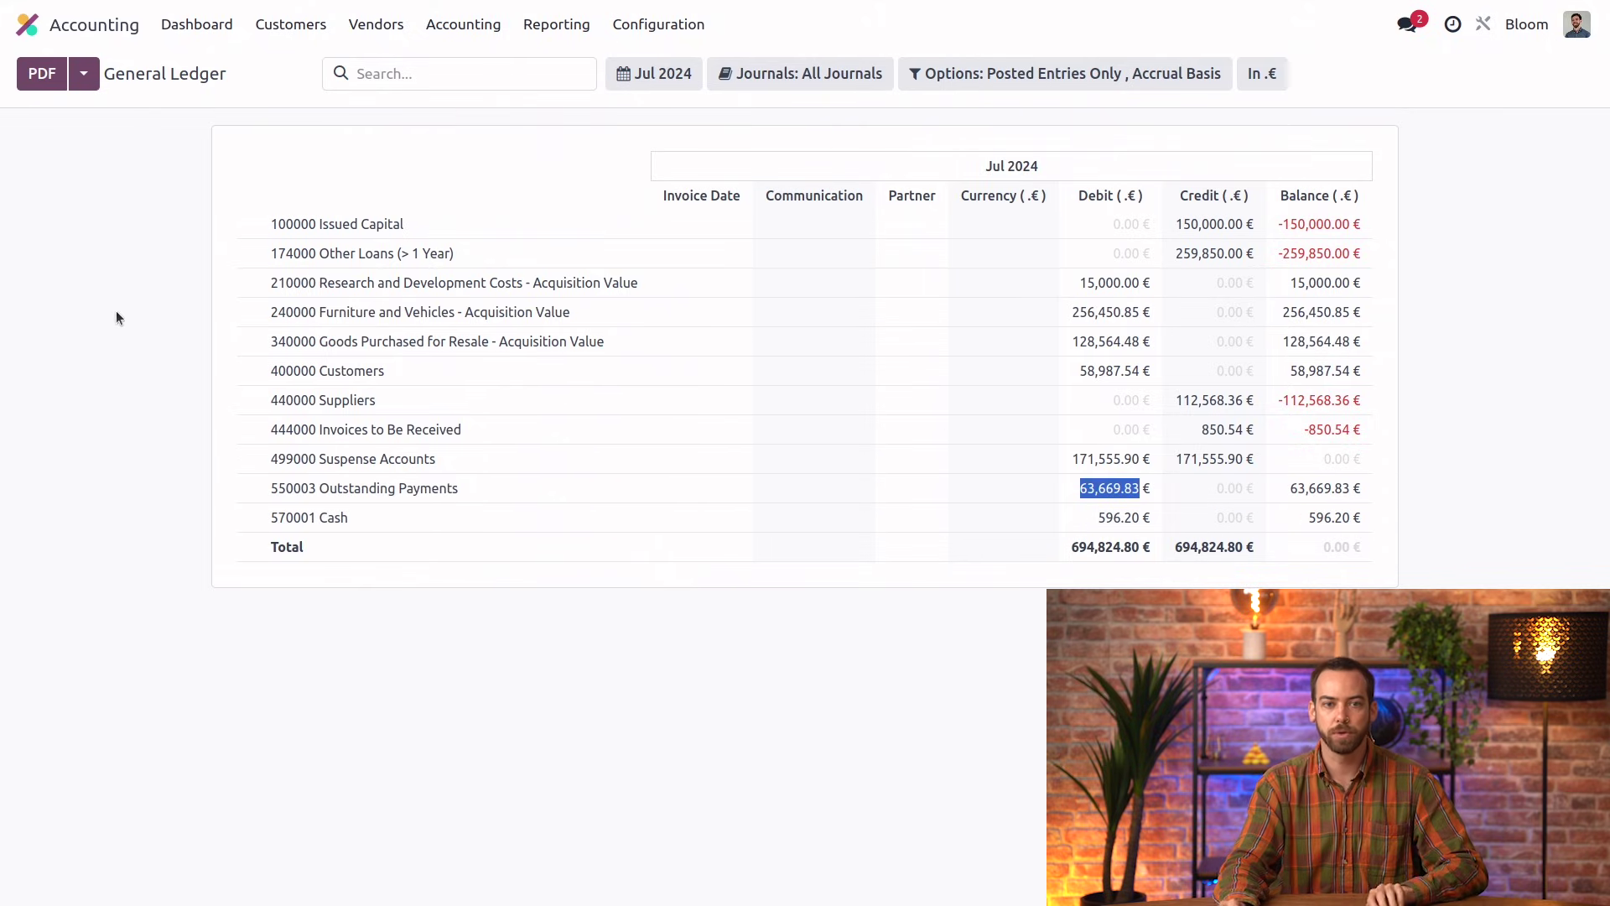
pyautogui.click(156, 280)
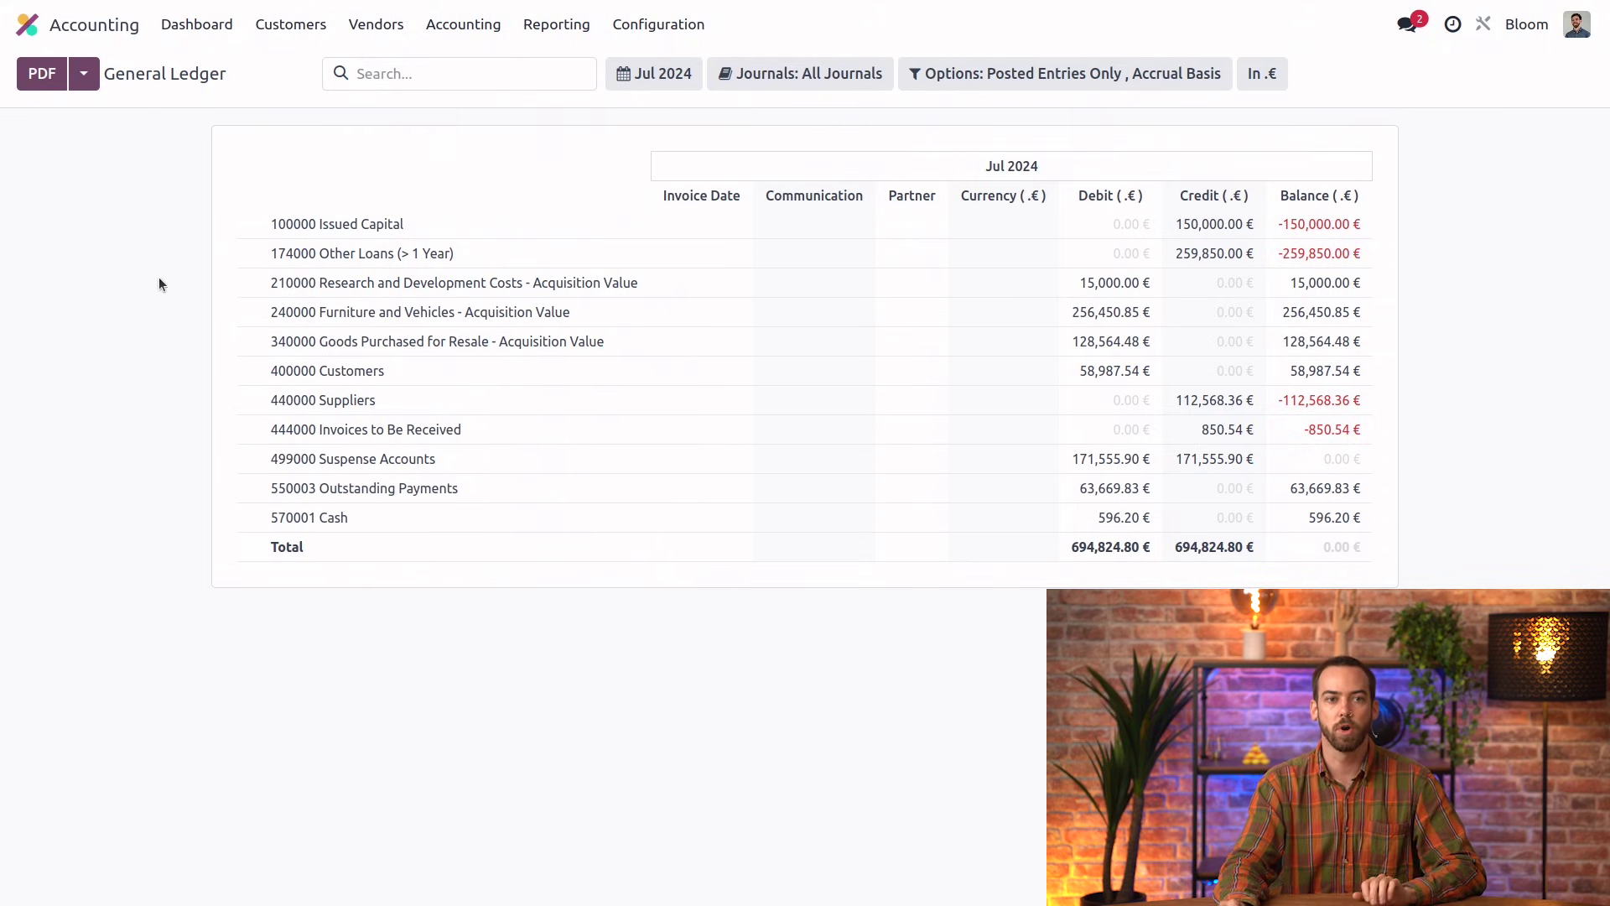
pyautogui.click(212, 24)
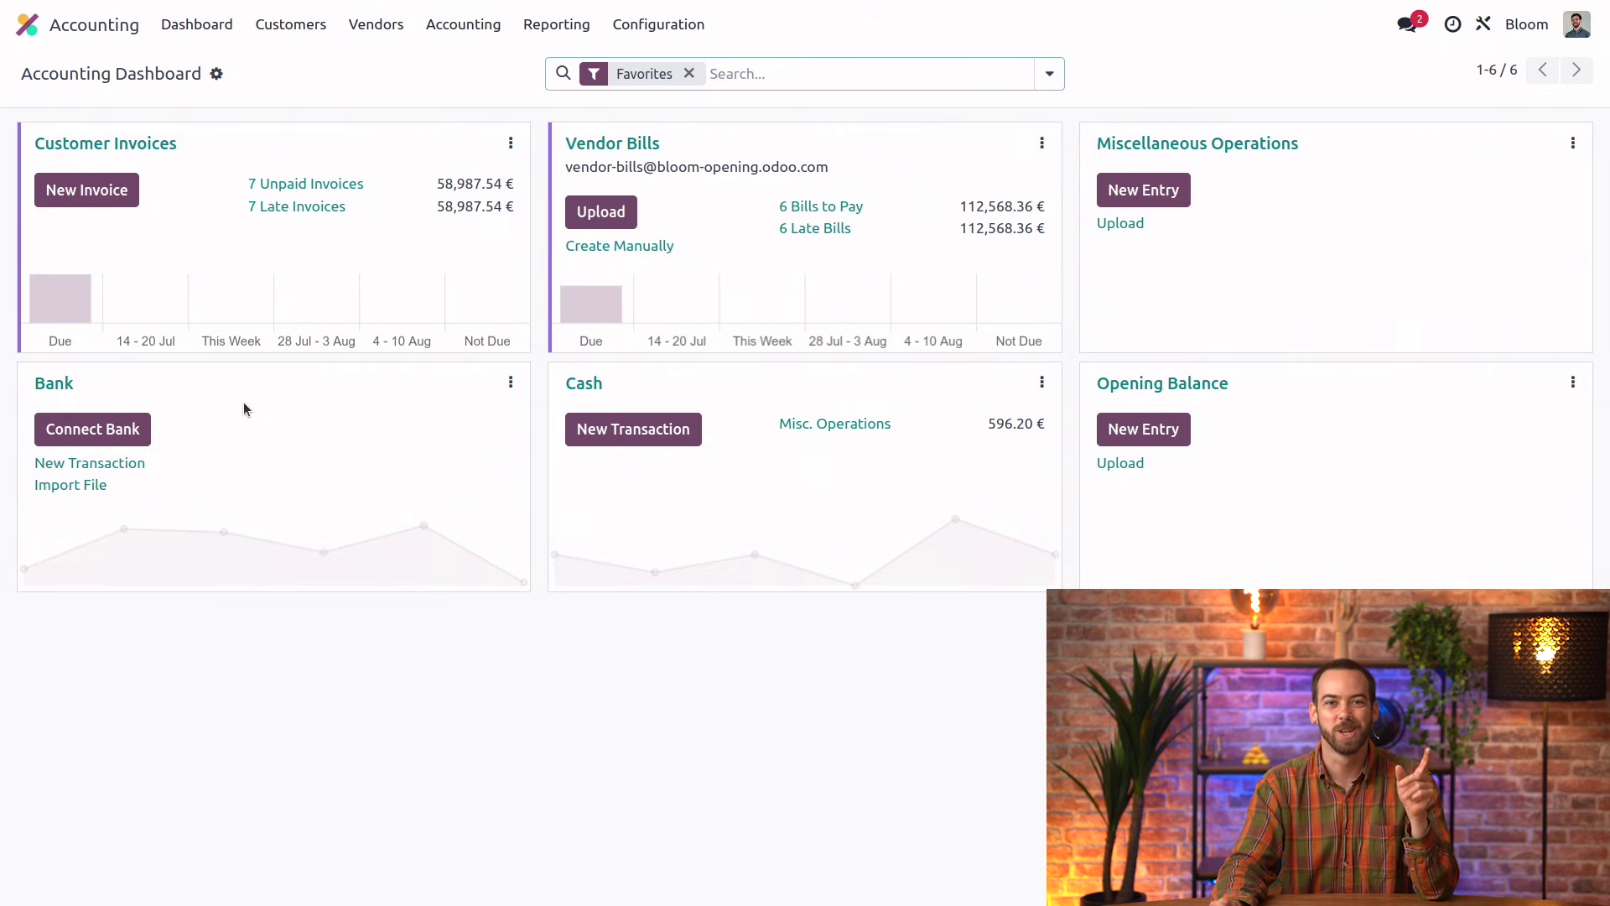
# Step: Add a Bank transaction 'opening balance' dated 04/01/2024 for 63,669.83 and save it
pyautogui.click(119, 469)
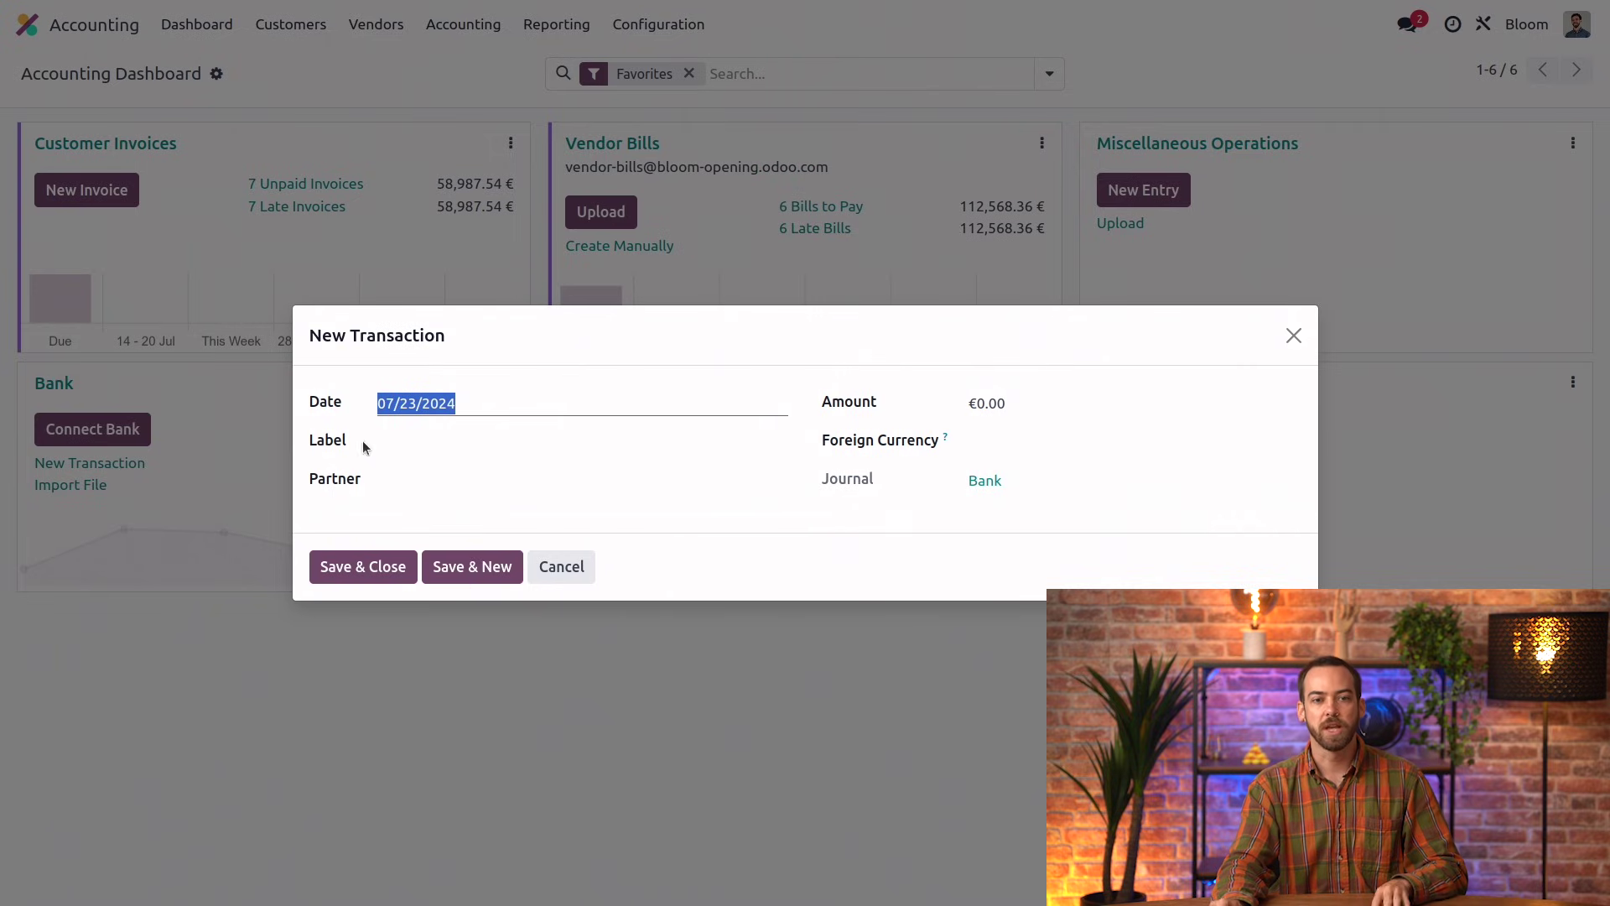
pyautogui.click(483, 447)
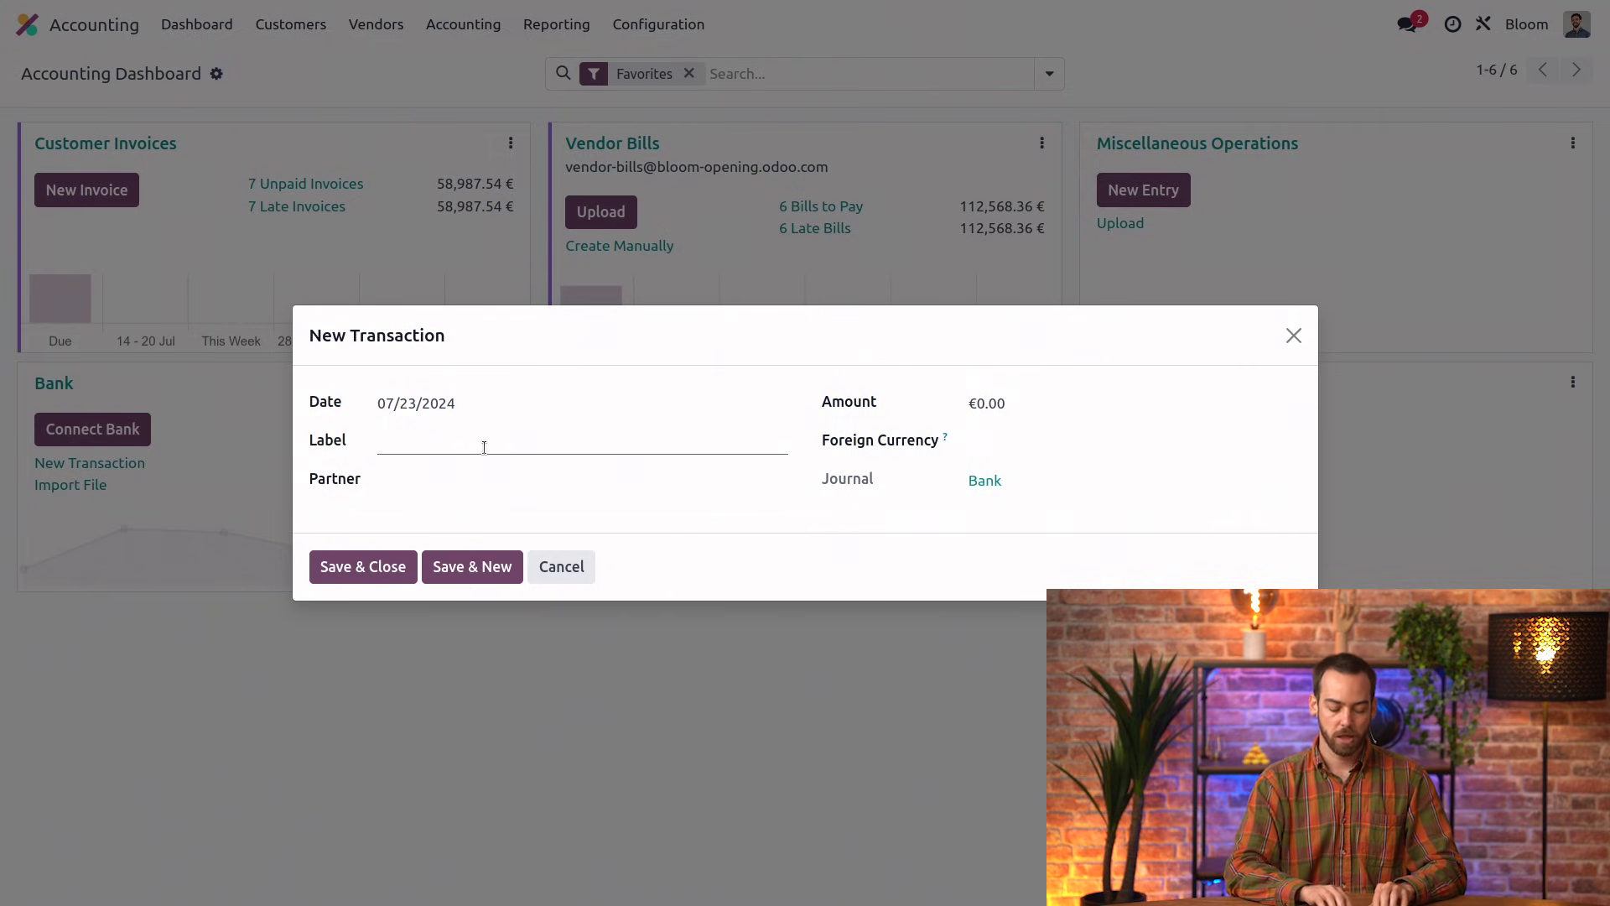
pyautogui.write('opening ba')
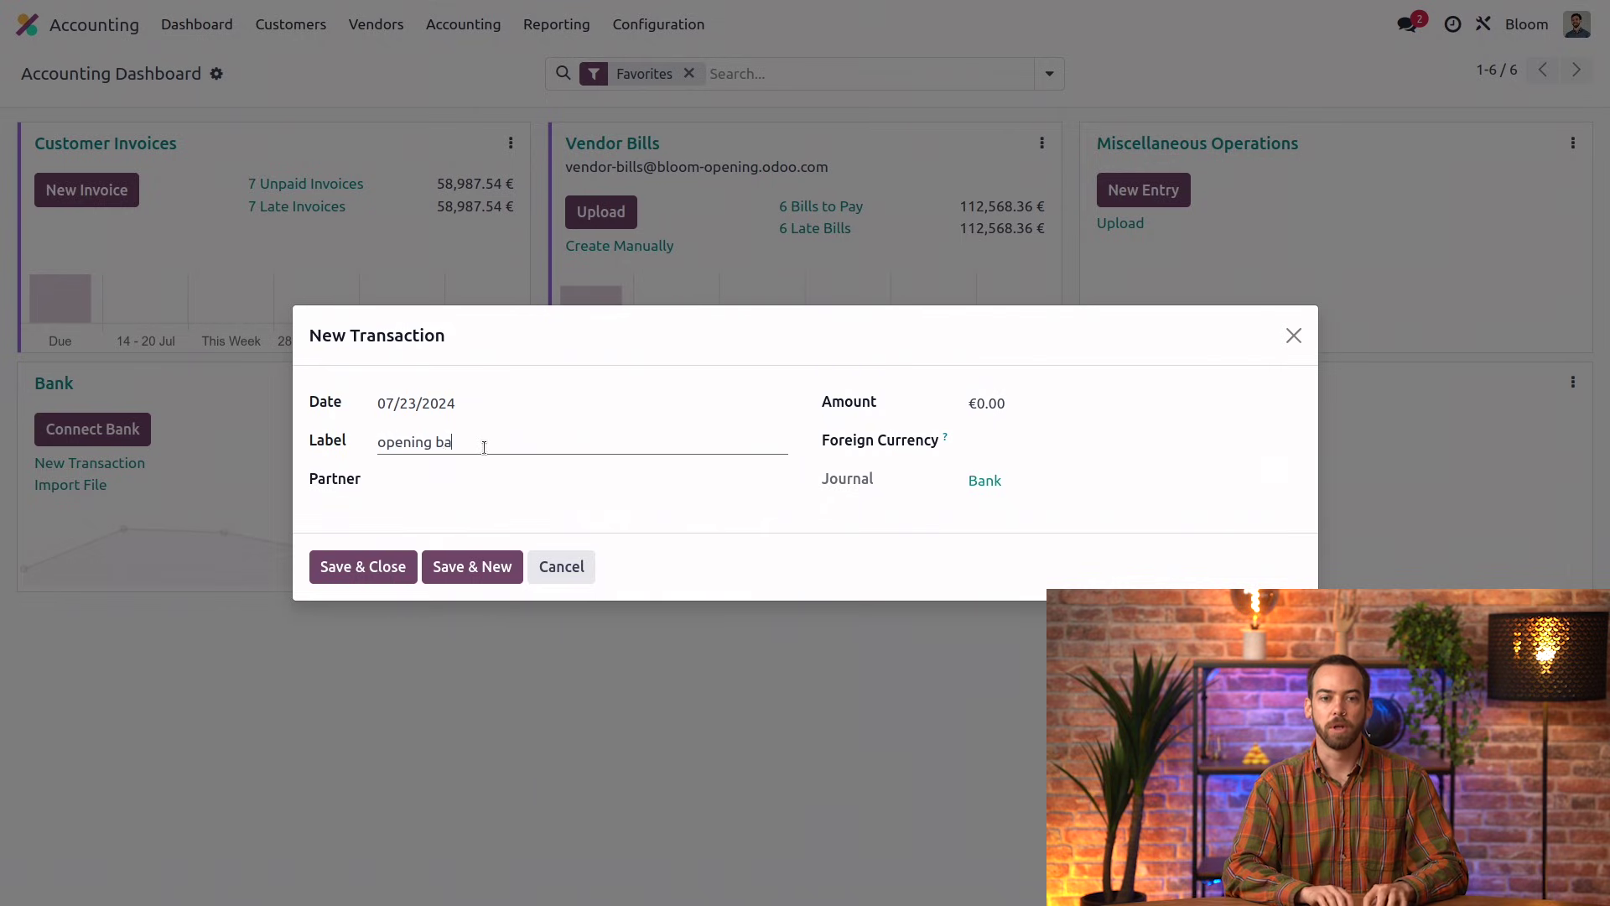
pyautogui.write('lance')
pyautogui.hotkey('shift', 'Tab')
pyautogui.write('4/1')
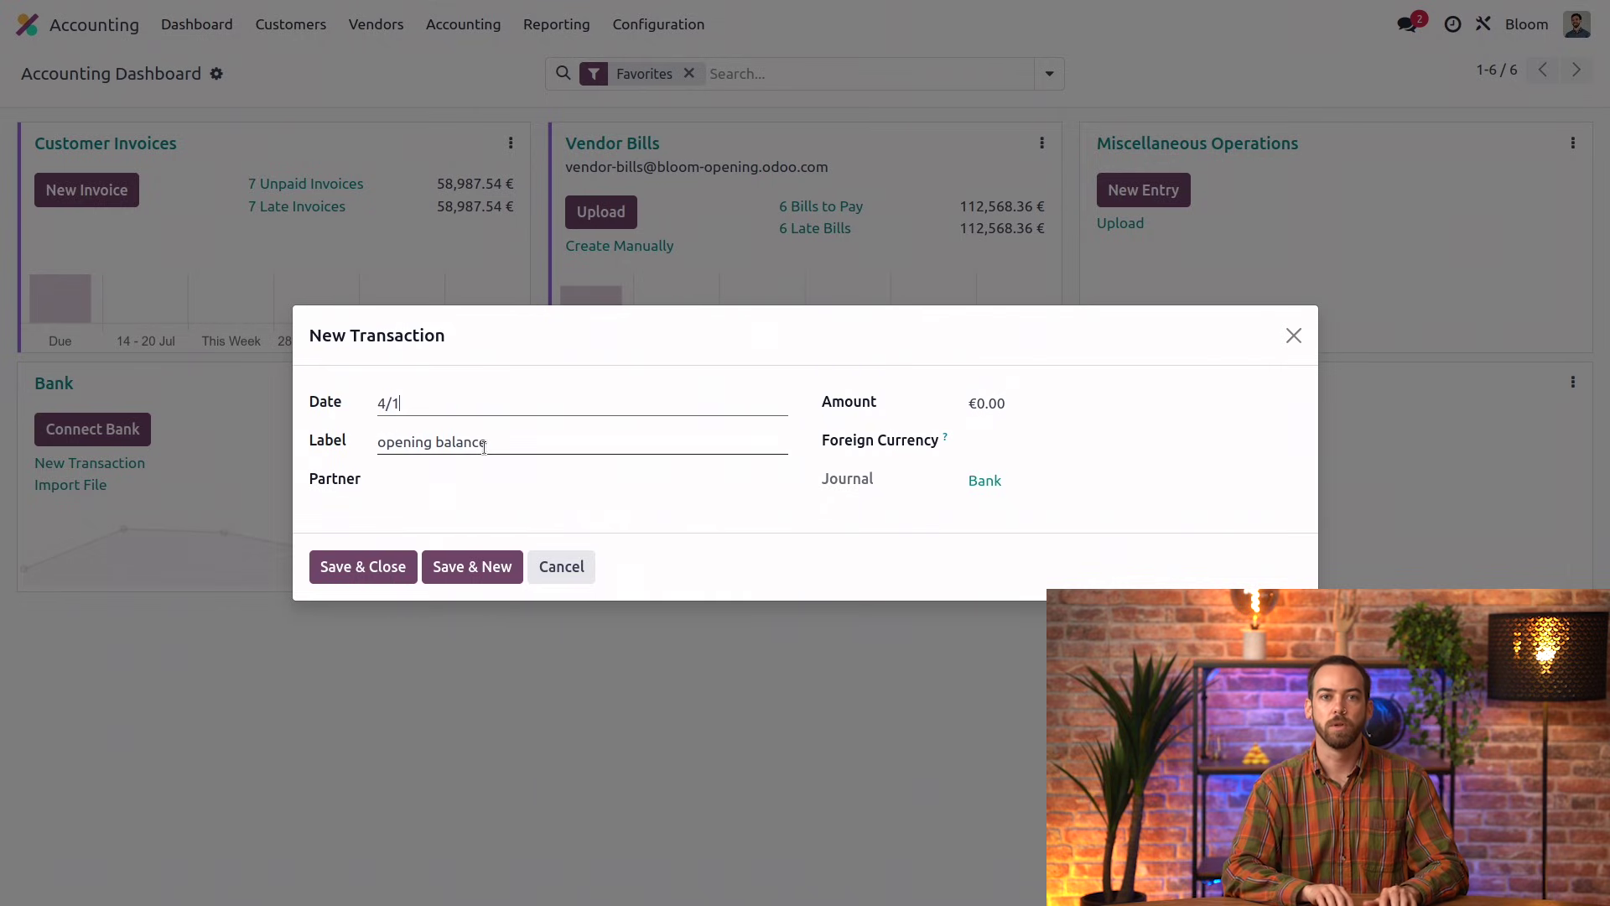
pyautogui.press('Tab')
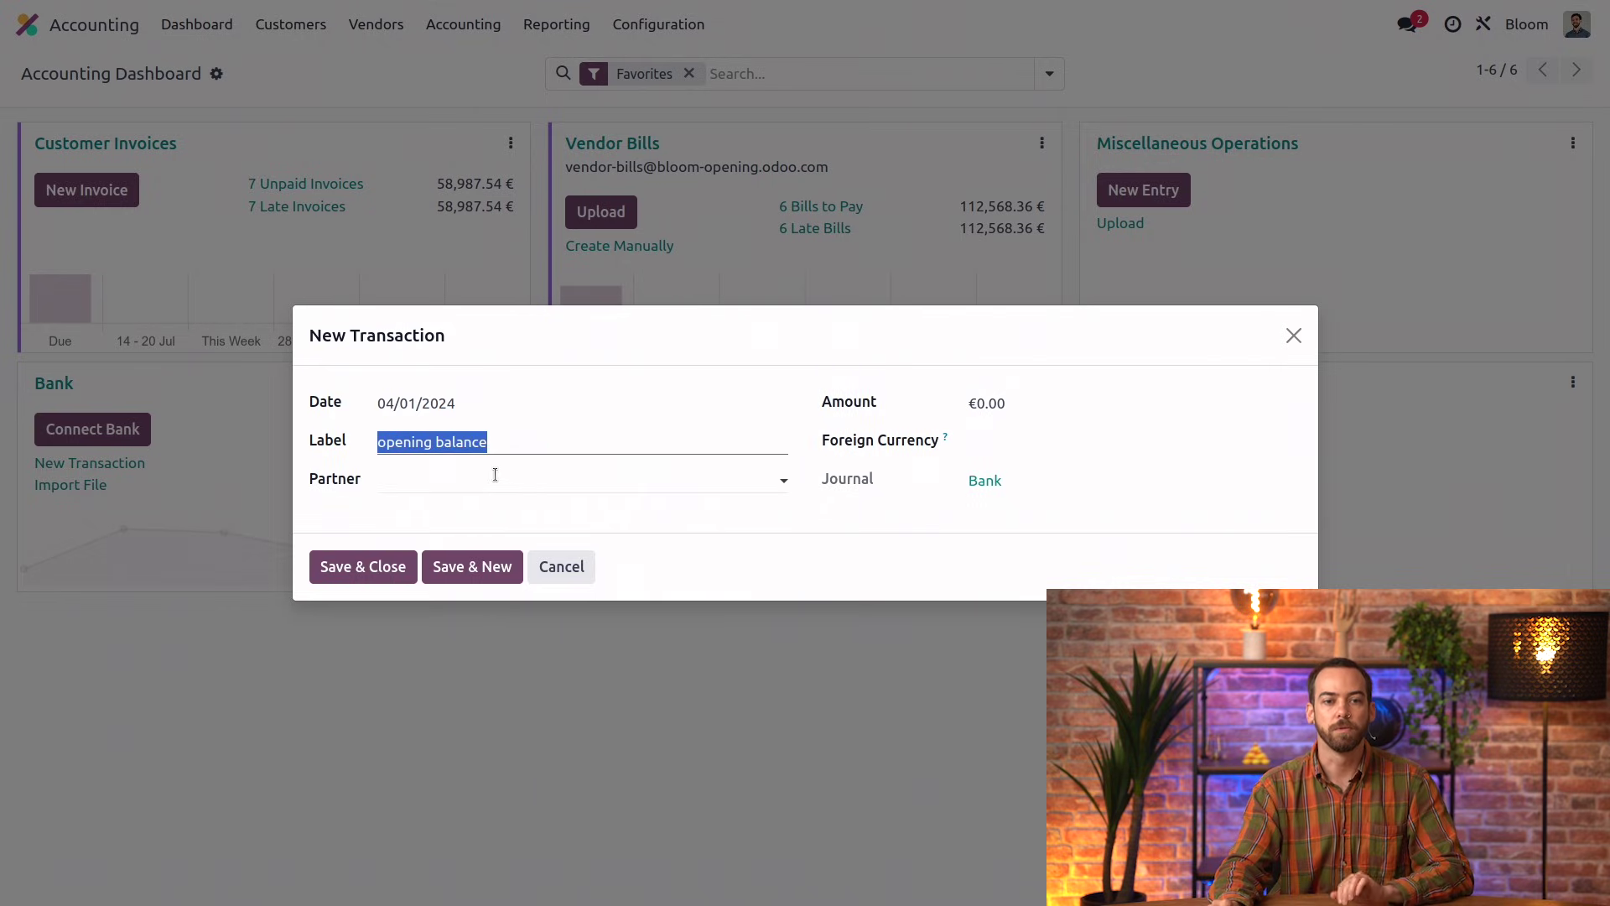
pyautogui.click(1023, 411)
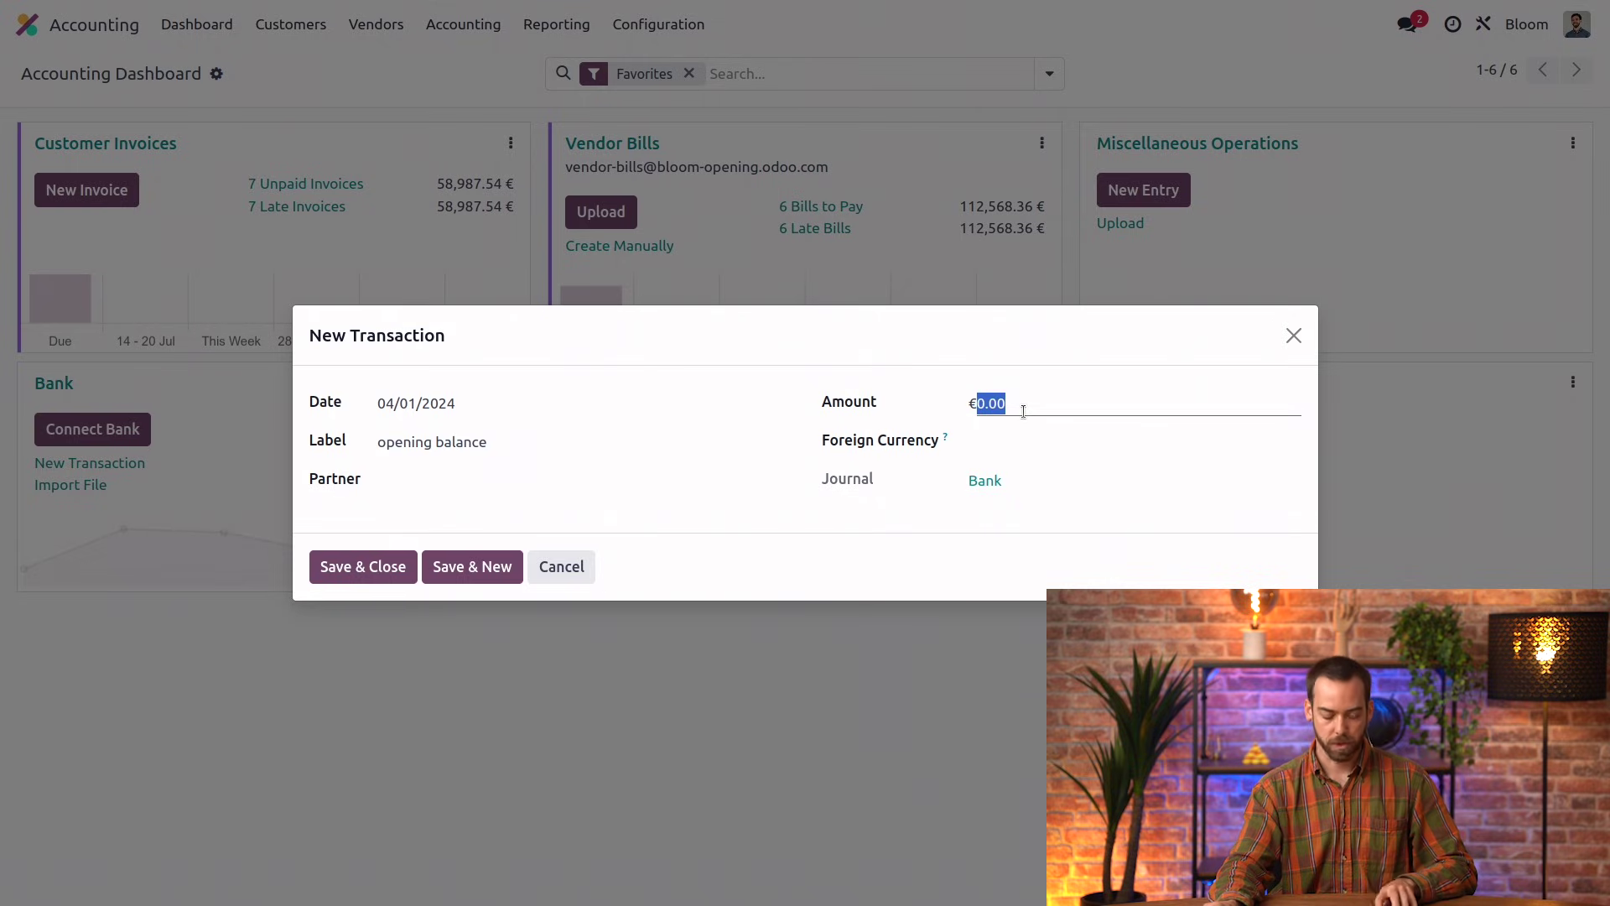
pyautogui.write('63,669.83')
pyautogui.click(930, 560)
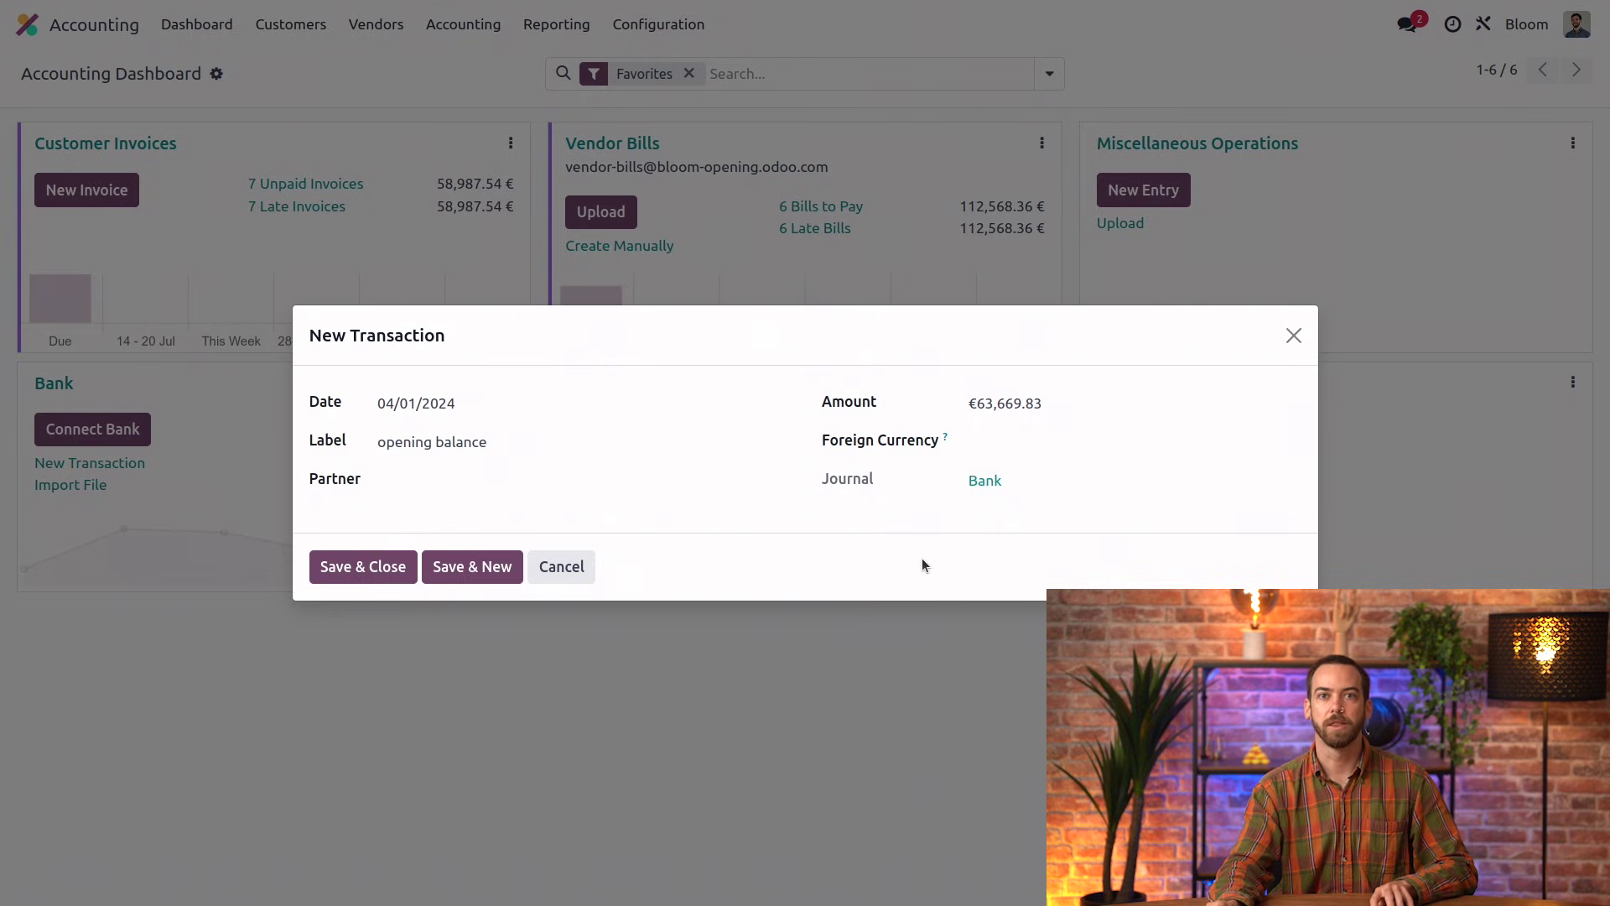
pyautogui.click(382, 571)
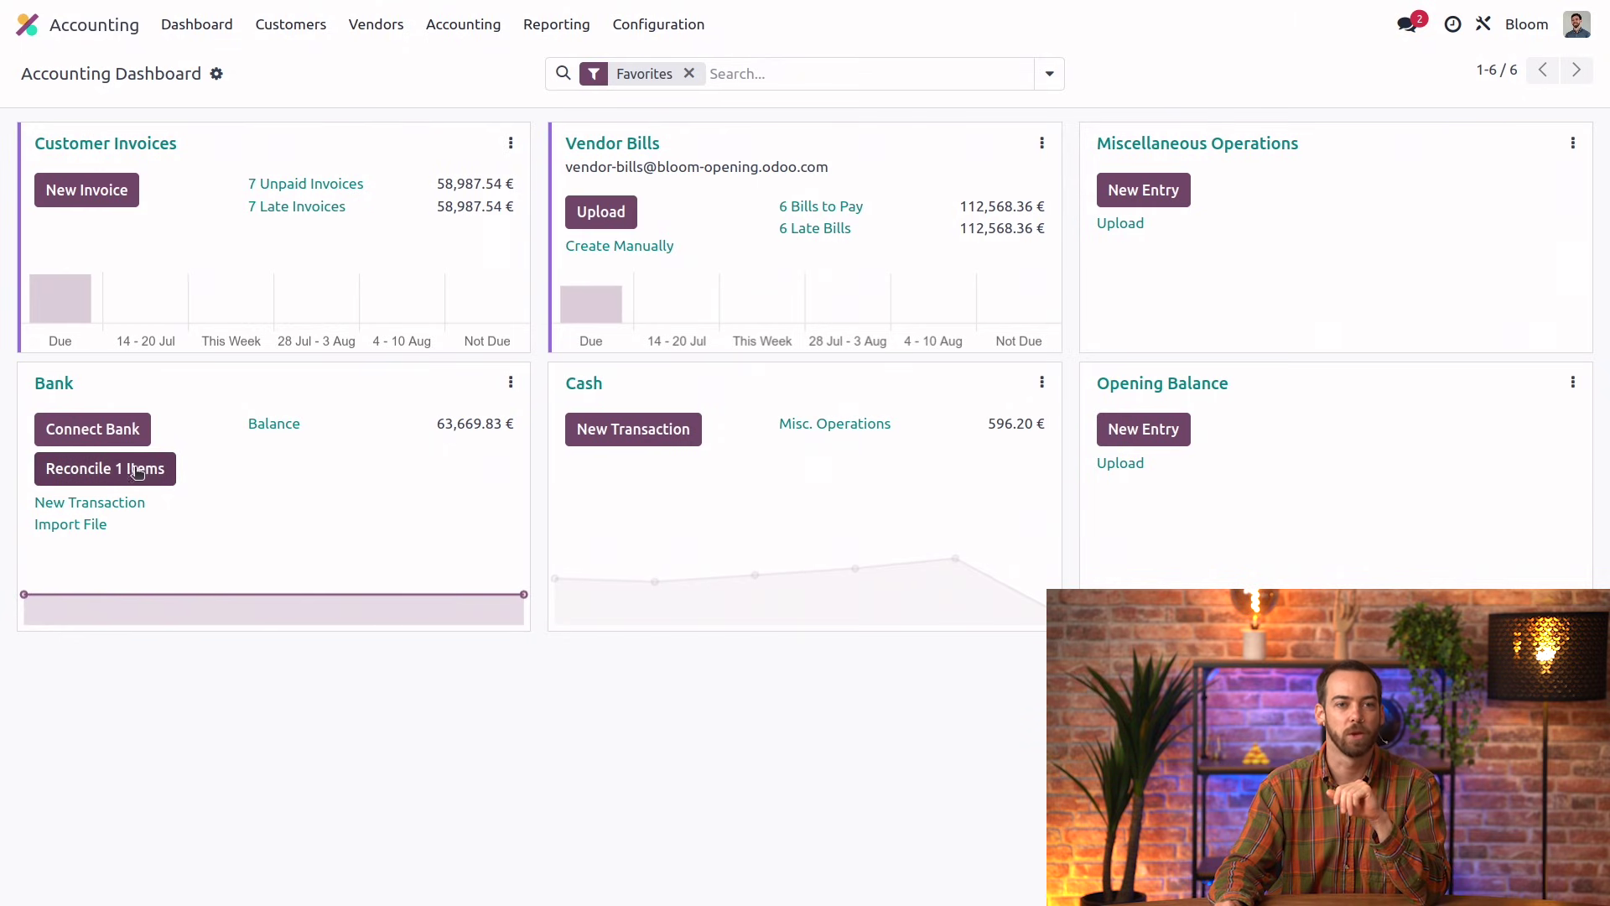
# Step: Match the opening balance transaction to the 550003 Outstanding Payments entry and validate
pyautogui.click(132, 469)
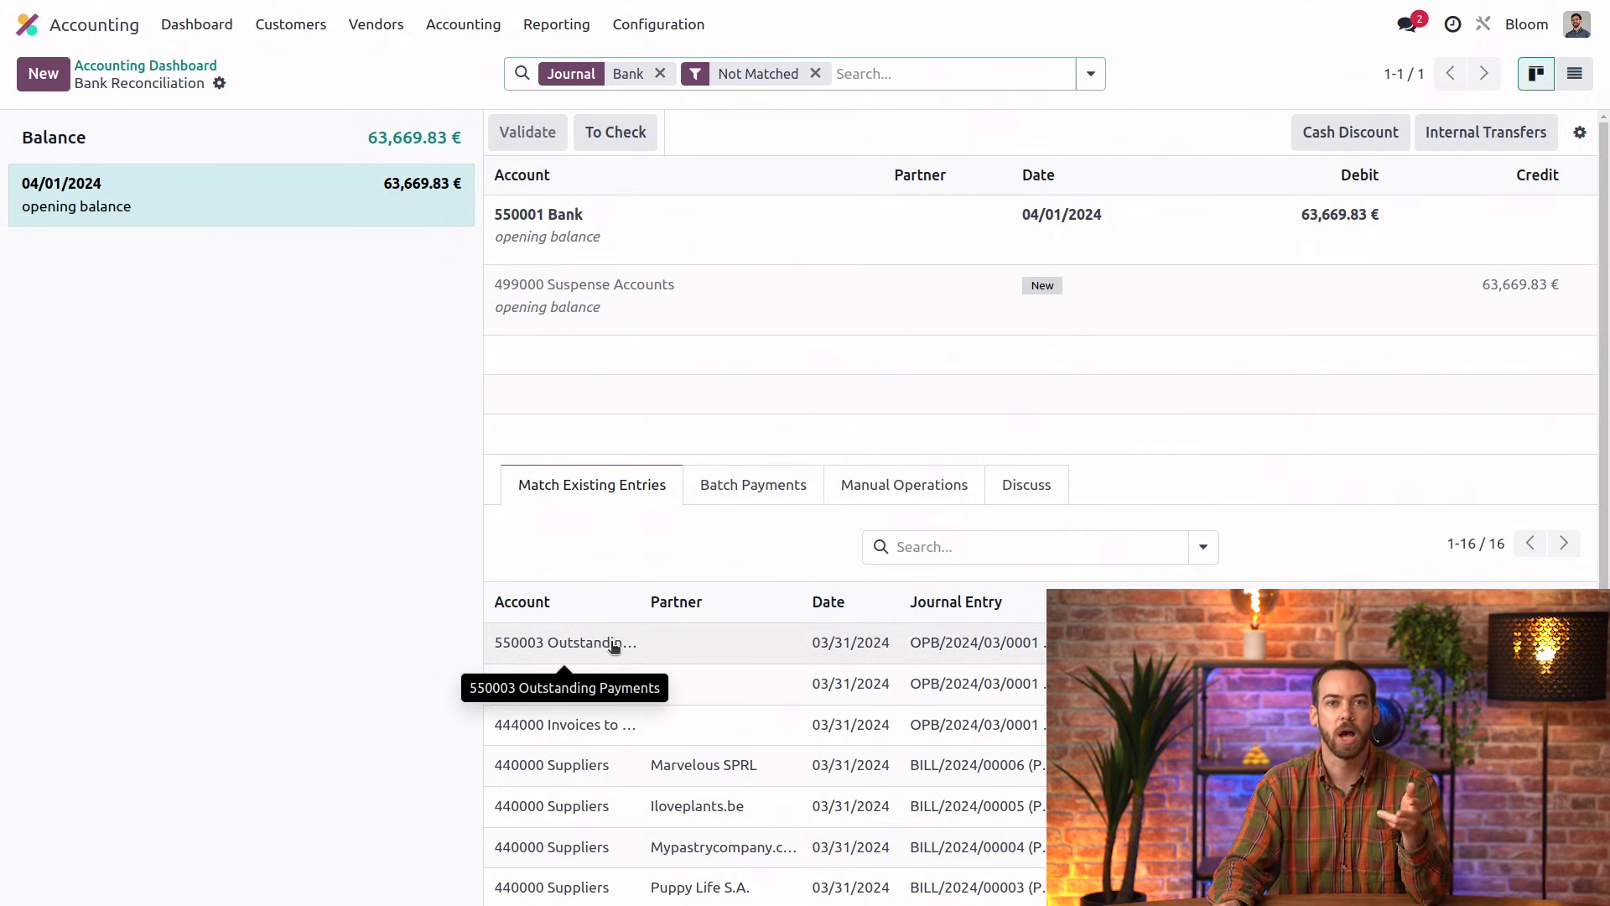
pyautogui.click(614, 647)
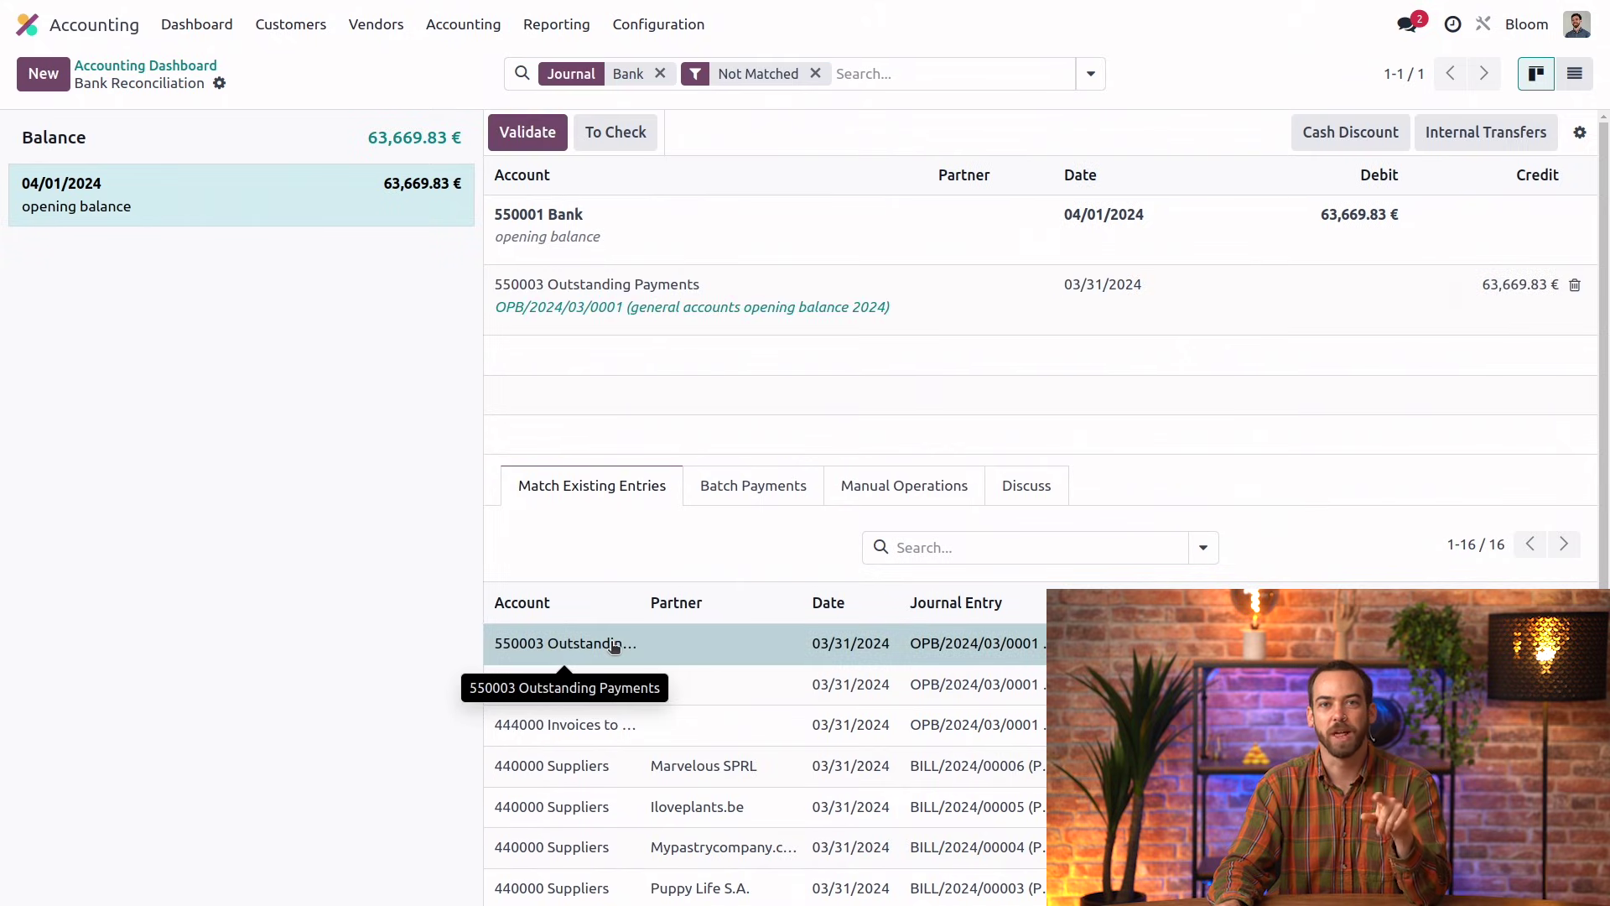
pyautogui.click(543, 136)
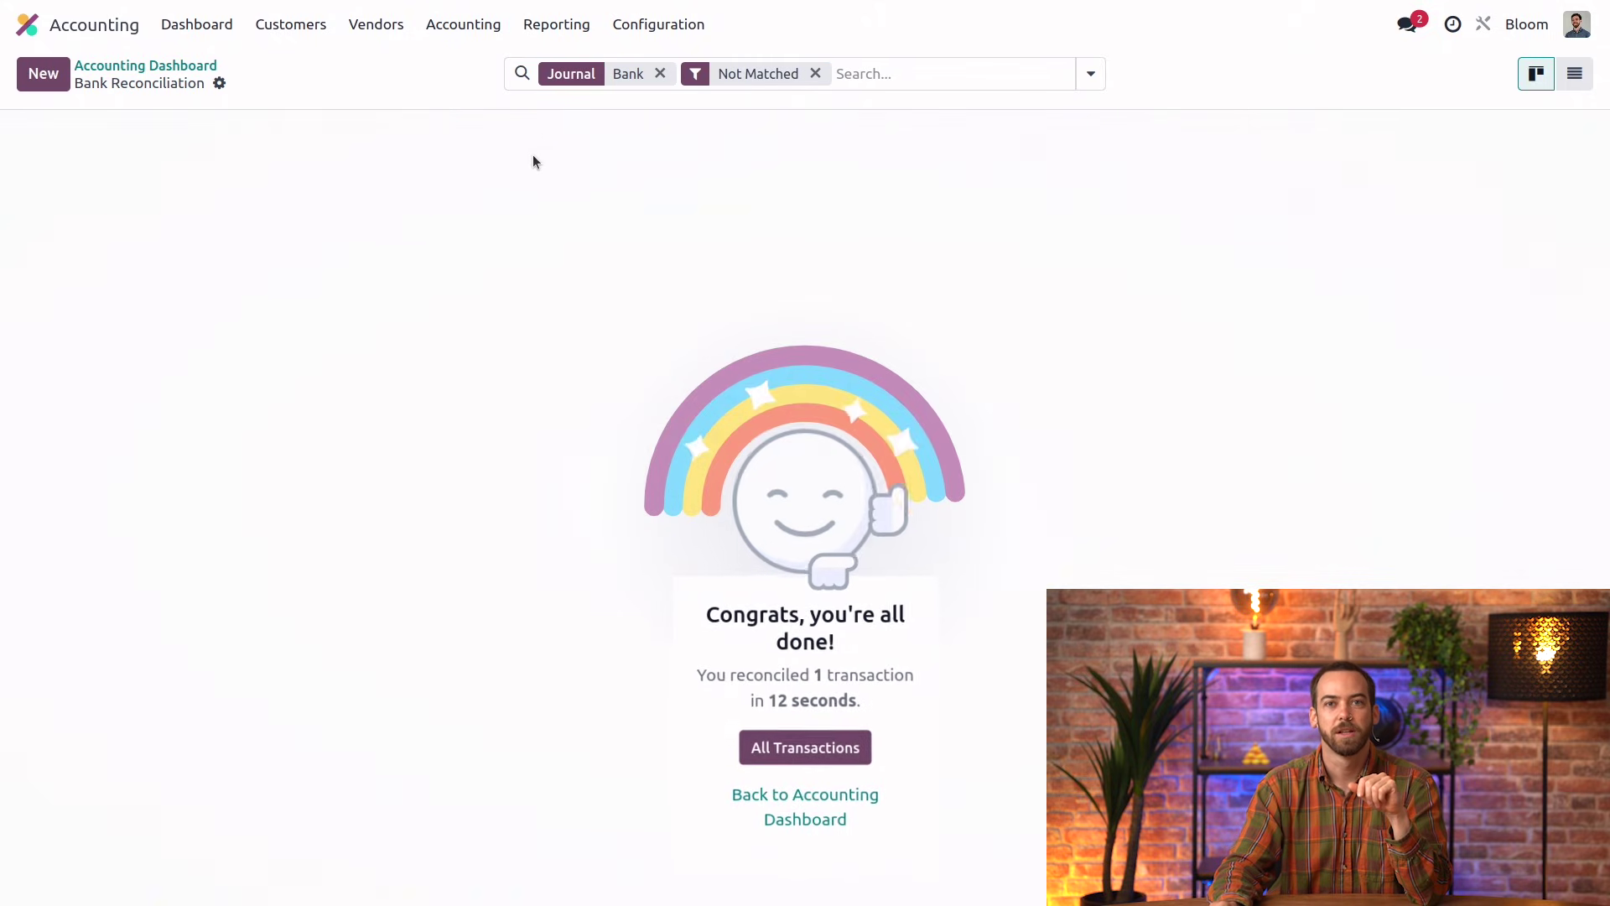
# Step: Reopen the General Ledger to confirm the 758,494.63 € balanced totals
pyautogui.click(553, 23)
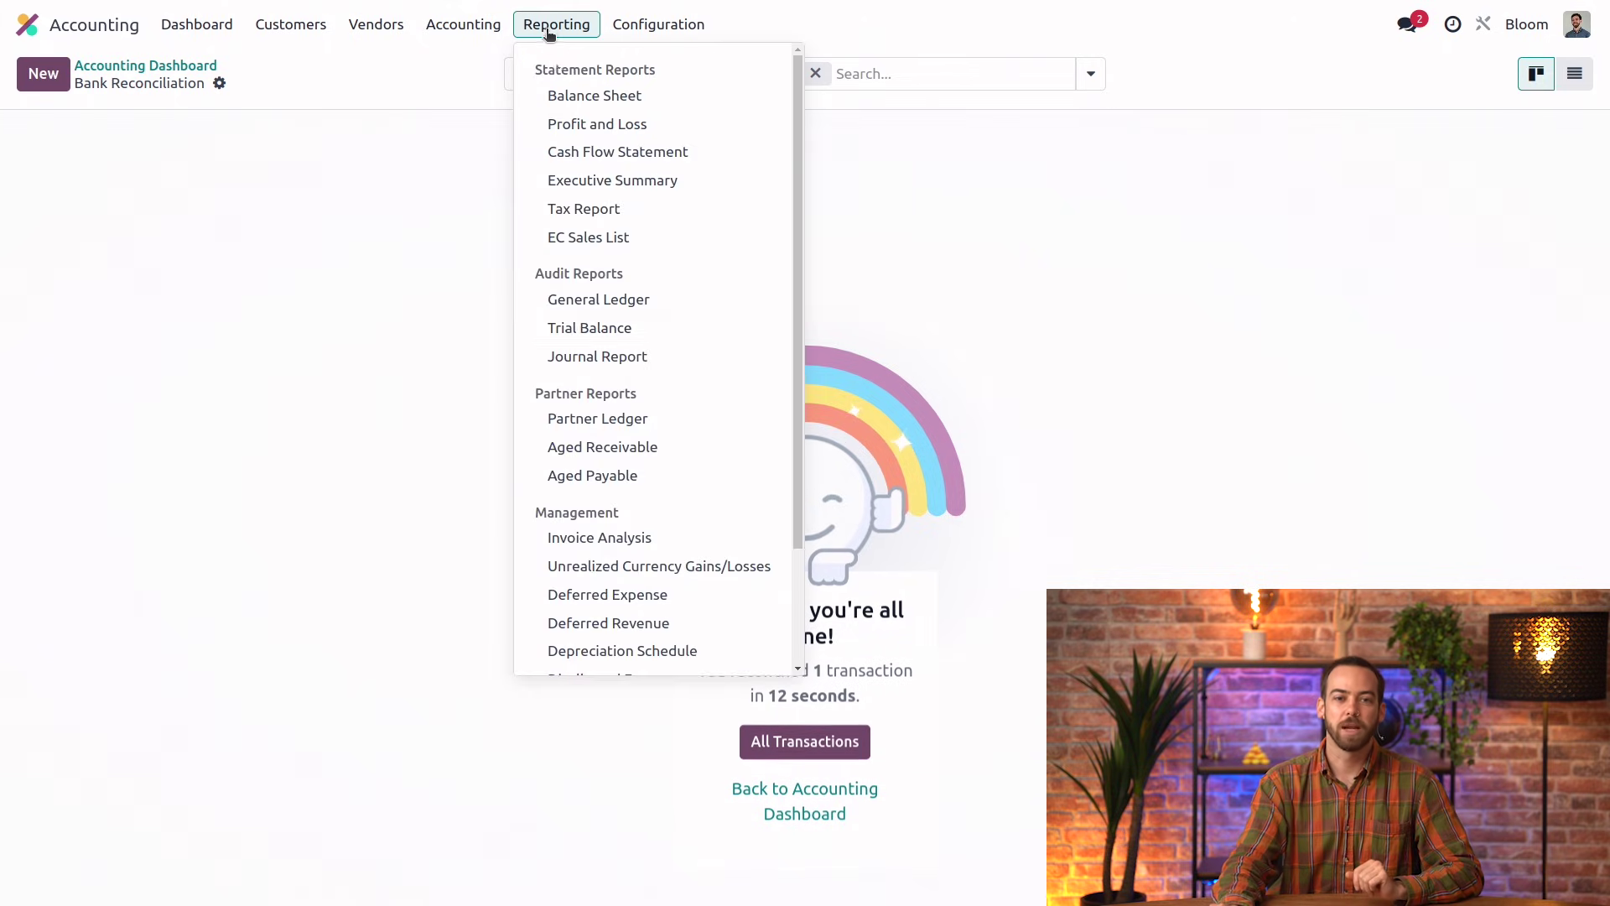
pyautogui.click(667, 302)
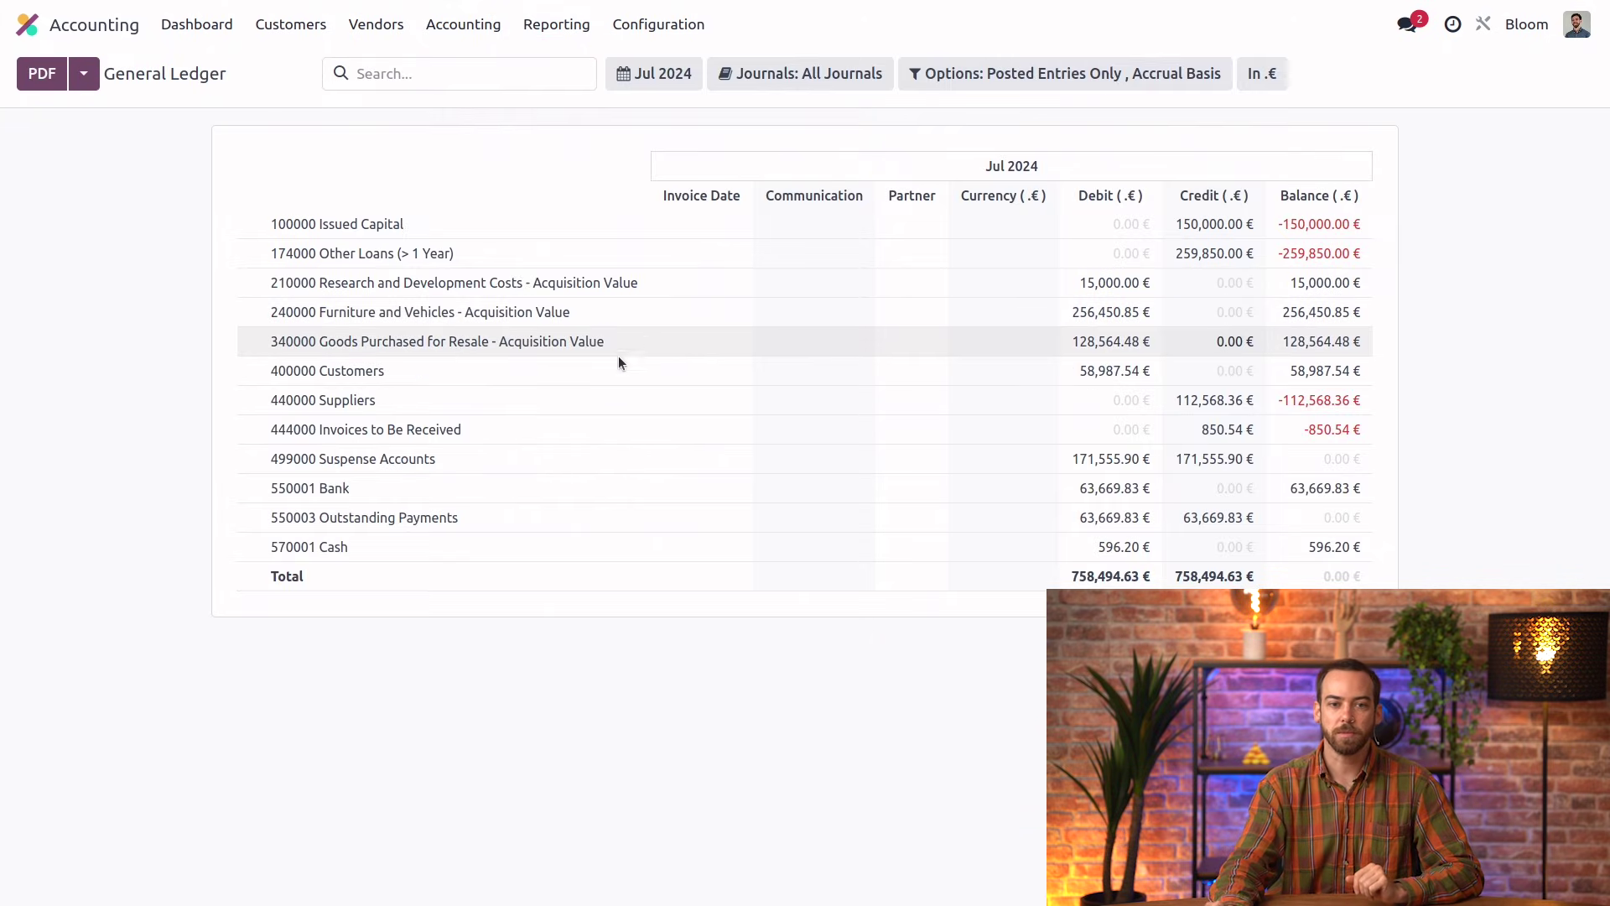